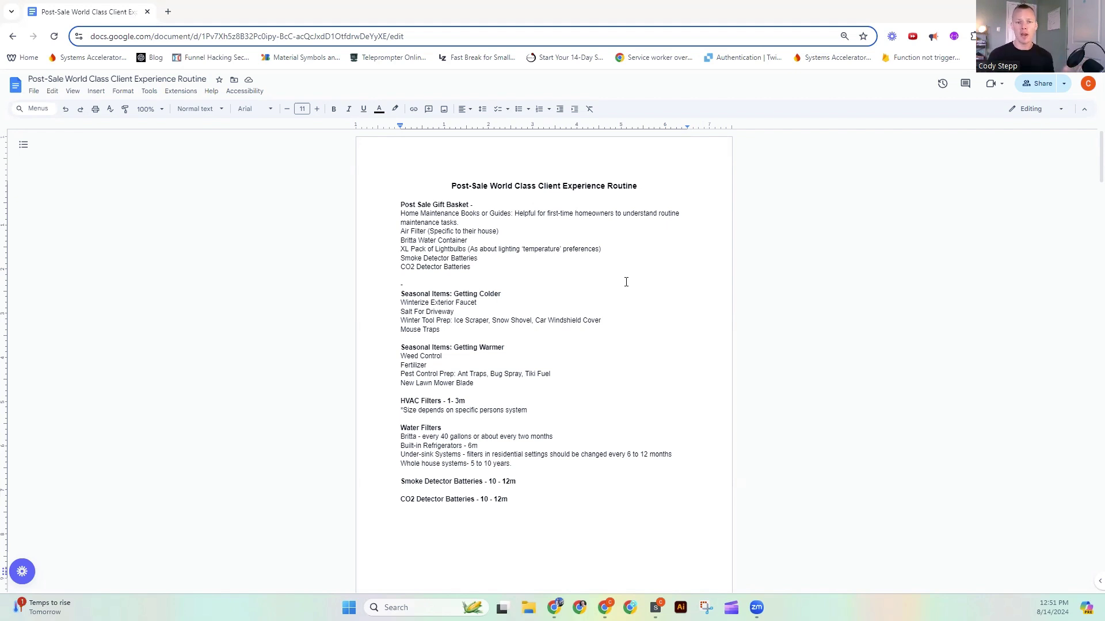
- Review the post-sale client experience outline, from the gift basket and seasonal items through filters, batteries and light bulbs
scroll(631, 286, "down", 2)
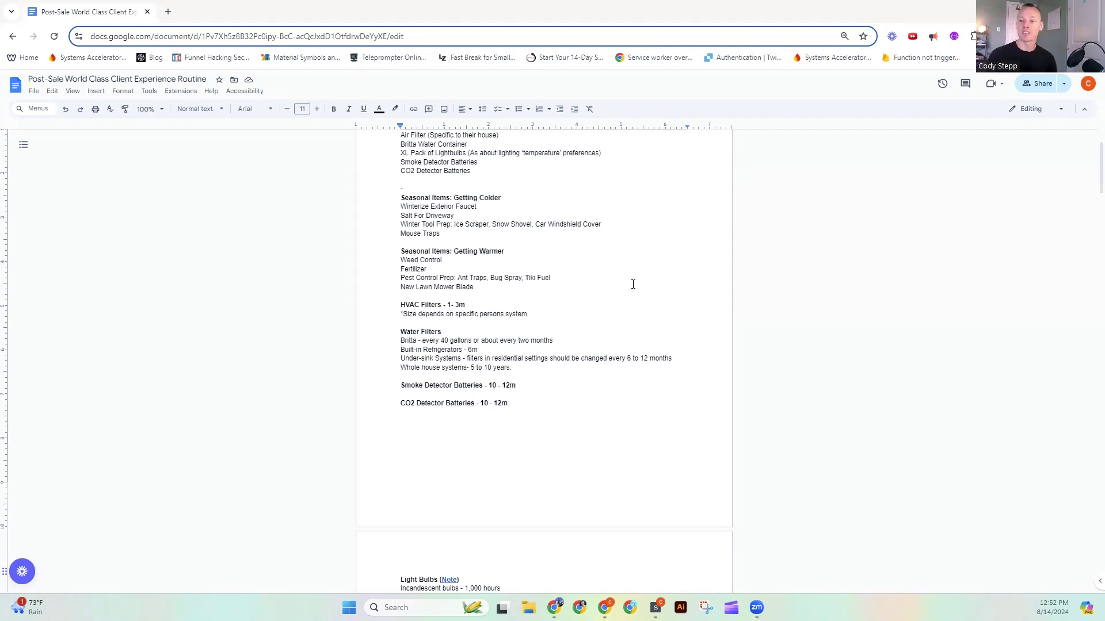
scroll(661, 271, "down", 2)
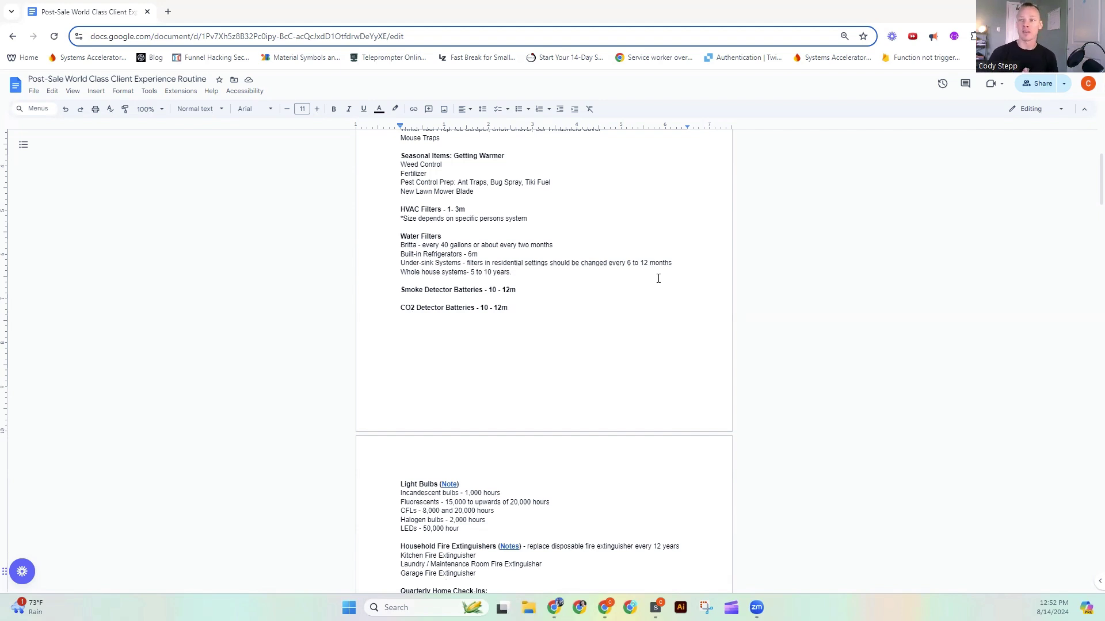
scroll(658, 279, "down", 3)
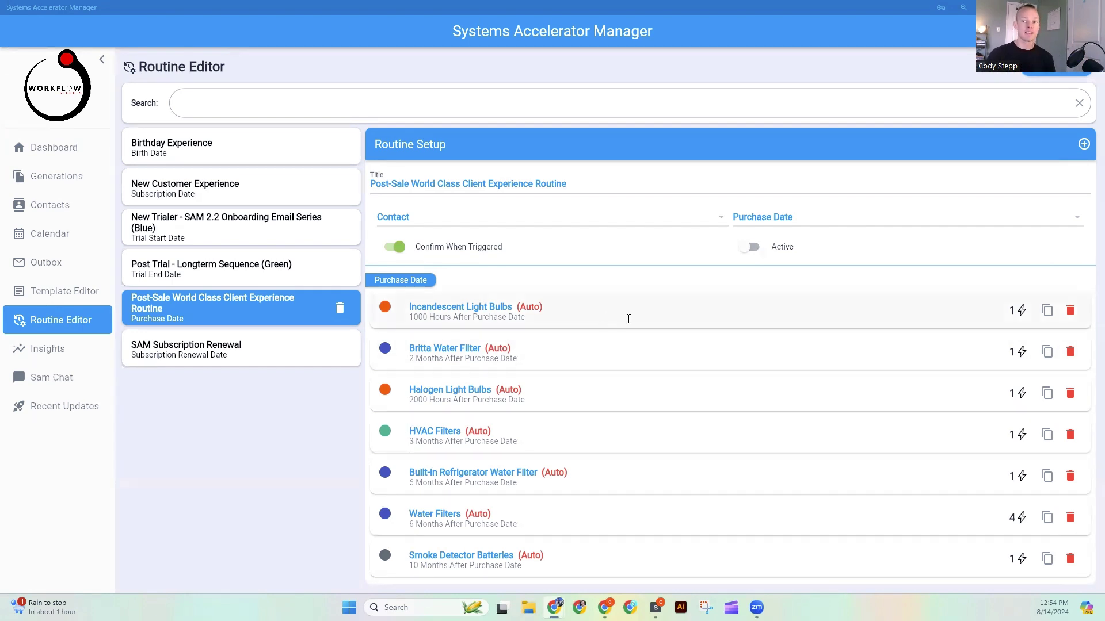
- Switch to Systems Accelerator Manager and review the scheduled activities of the existing Post-Sale World Class Client Experience Routine
scroll(646, 350, "down", 2)
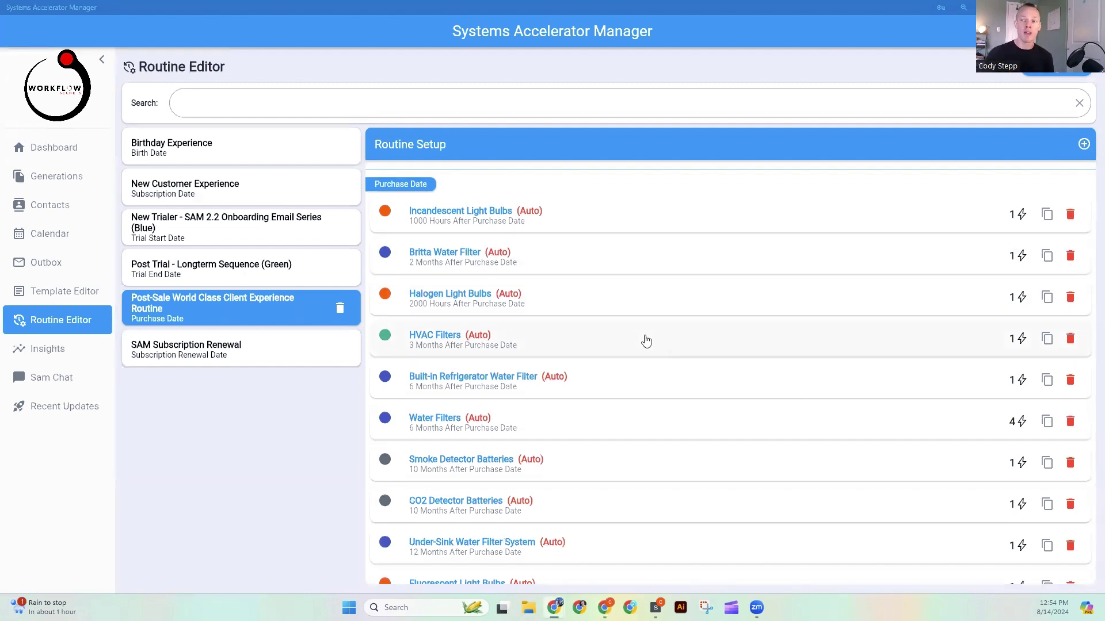
scroll(728, 384, "down", 4)
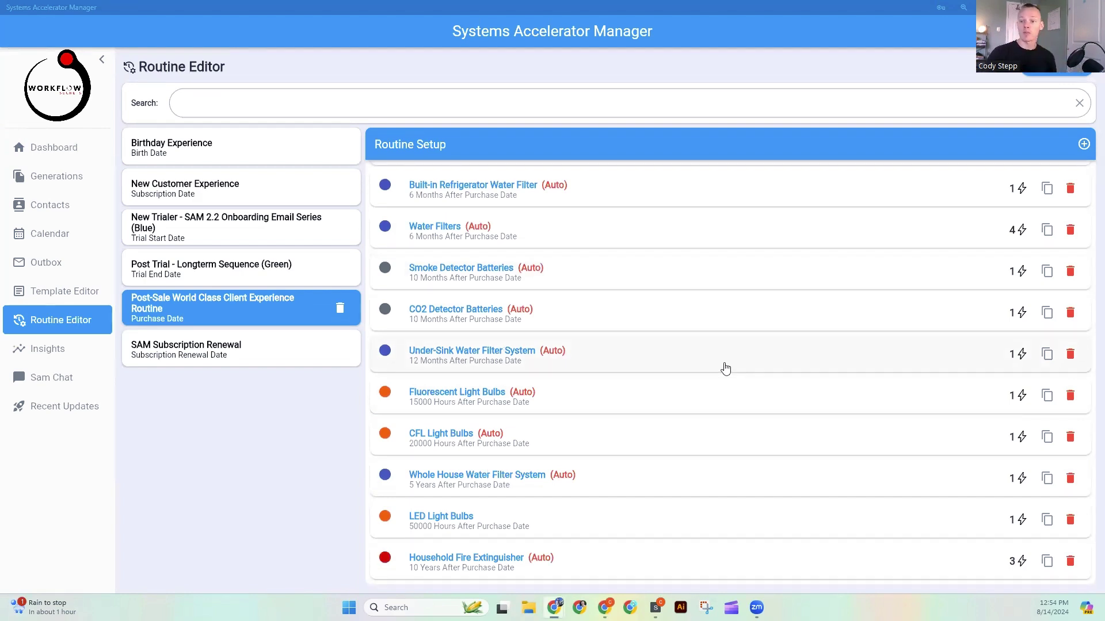
scroll(691, 334, "down", 5)
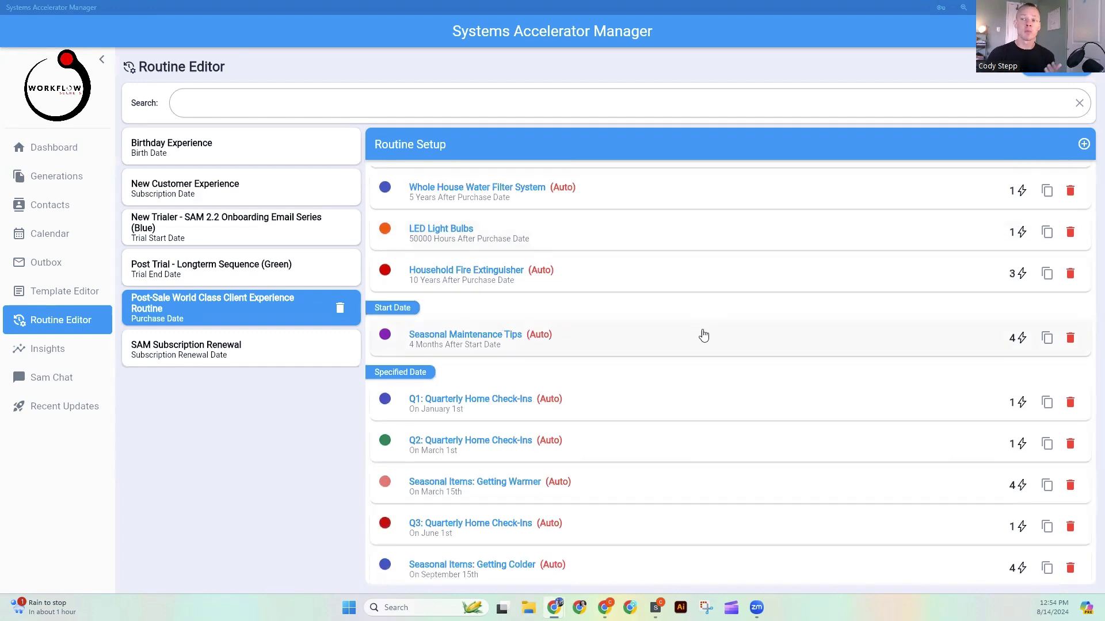
scroll(703, 336, "down", 2)
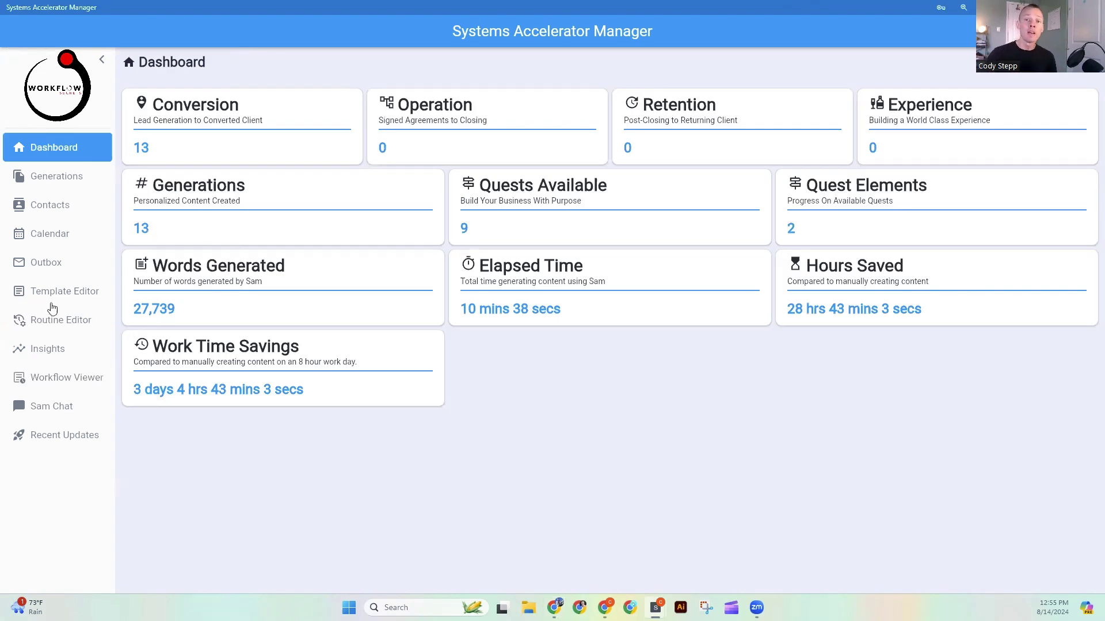
- Create a new routine titled "Post-Sale World Class Client Experience Routine" based on the contact's Purchase Date
left_click(80, 326)
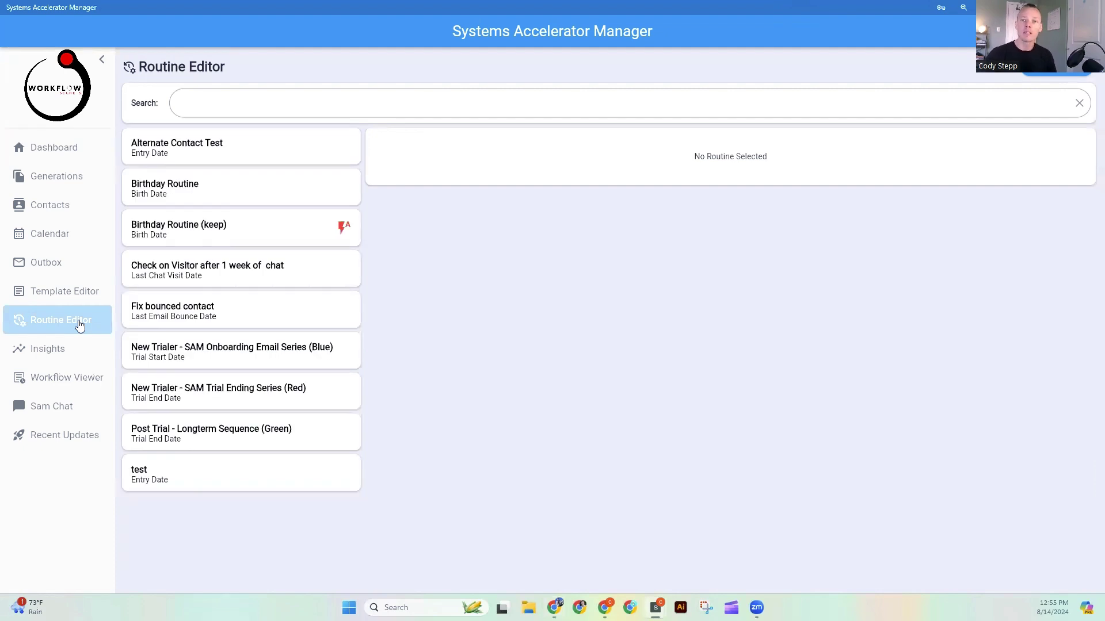
left_click(1063, 74)
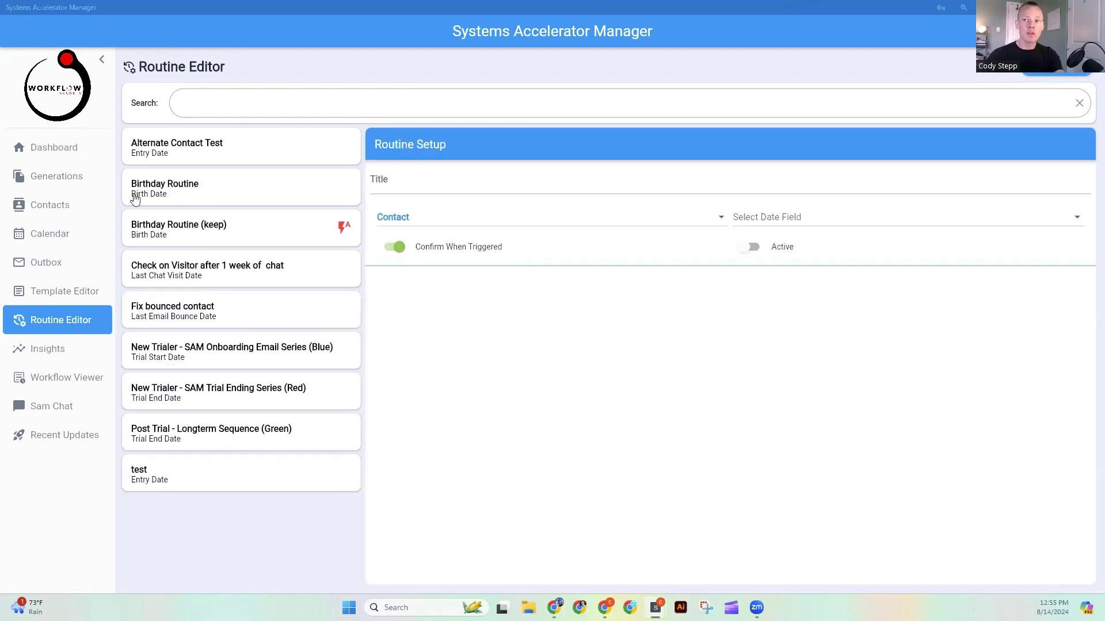
left_click(424, 180)
type("Post-Sale World Class Client Experience Routine")
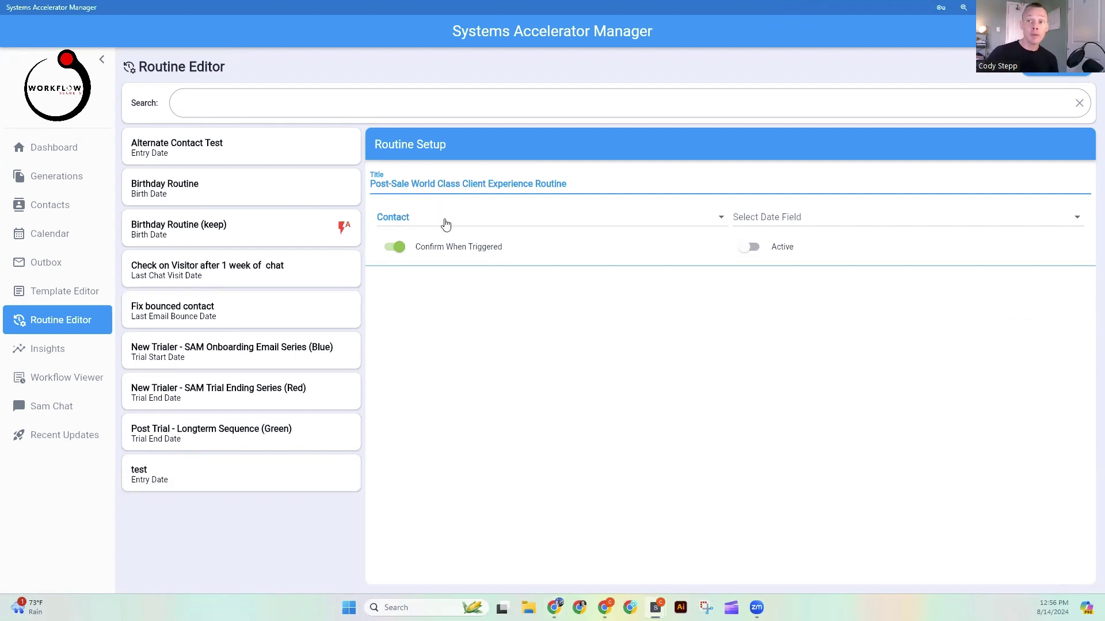
left_click(821, 220)
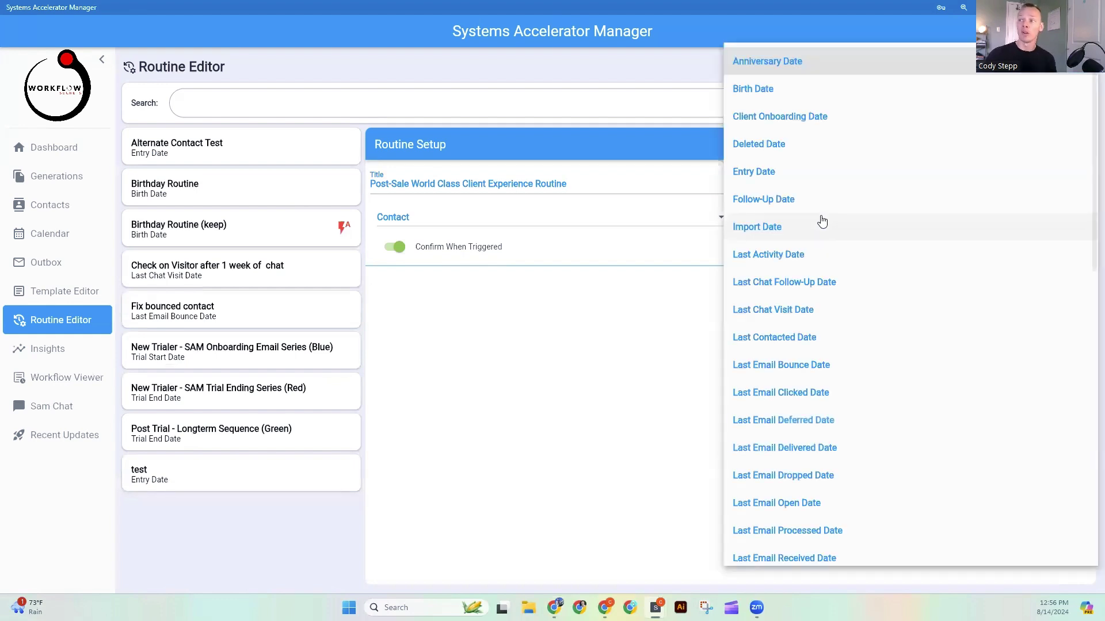
scroll(857, 214, "down", 10)
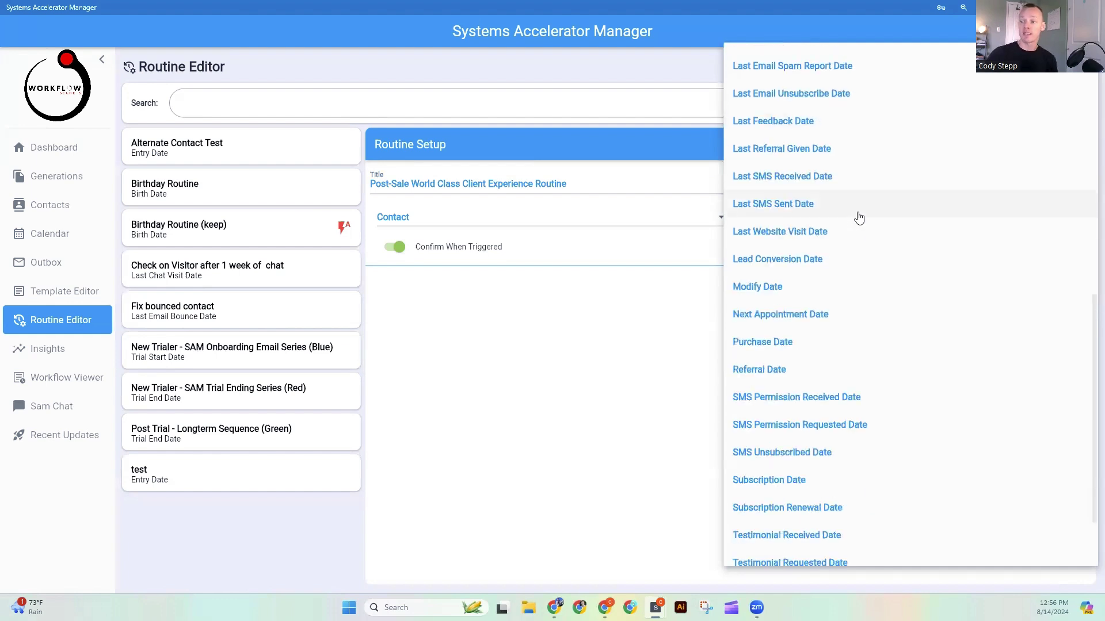
left_click(789, 344)
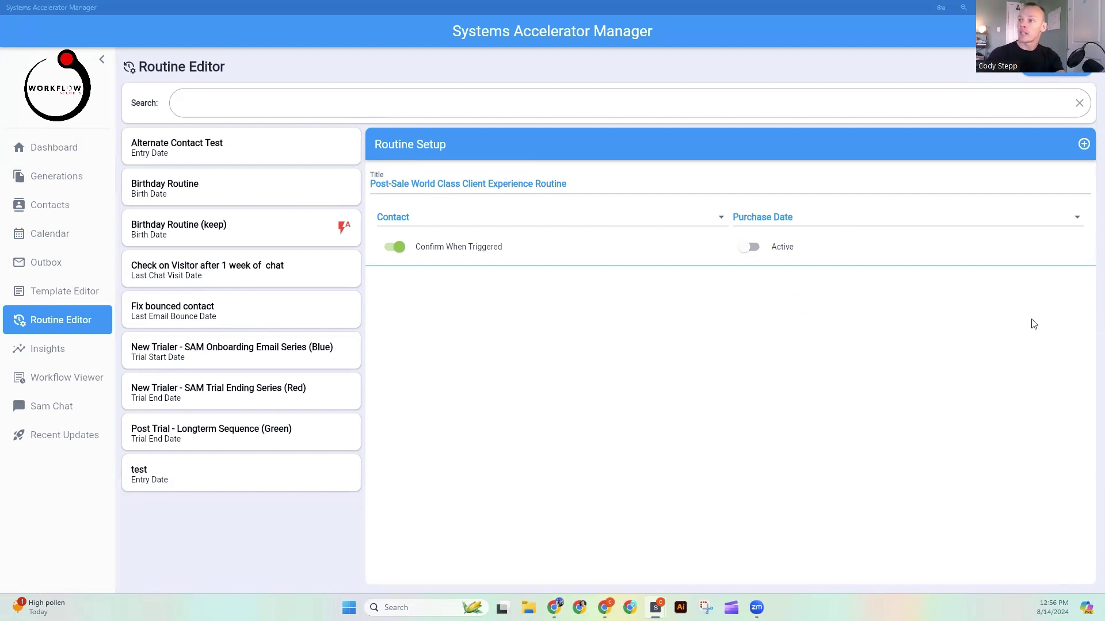
- Add an activity titled "Incandescent Light Bulbs" to the routine
left_click(1084, 144)
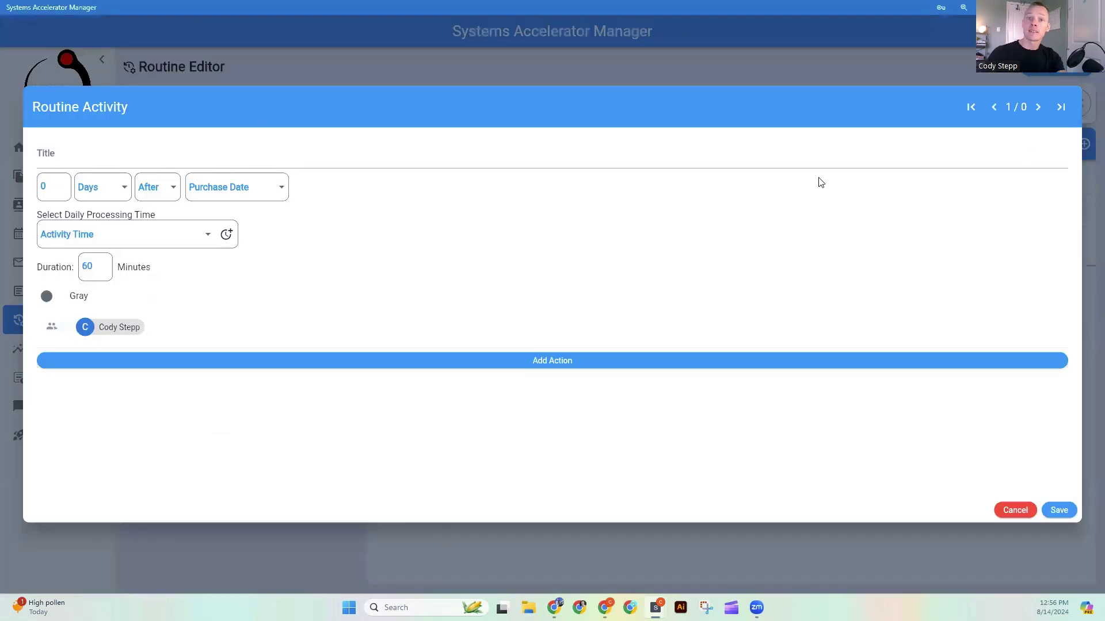
left_click(181, 154)
type("Incandescent Light Bulbs")
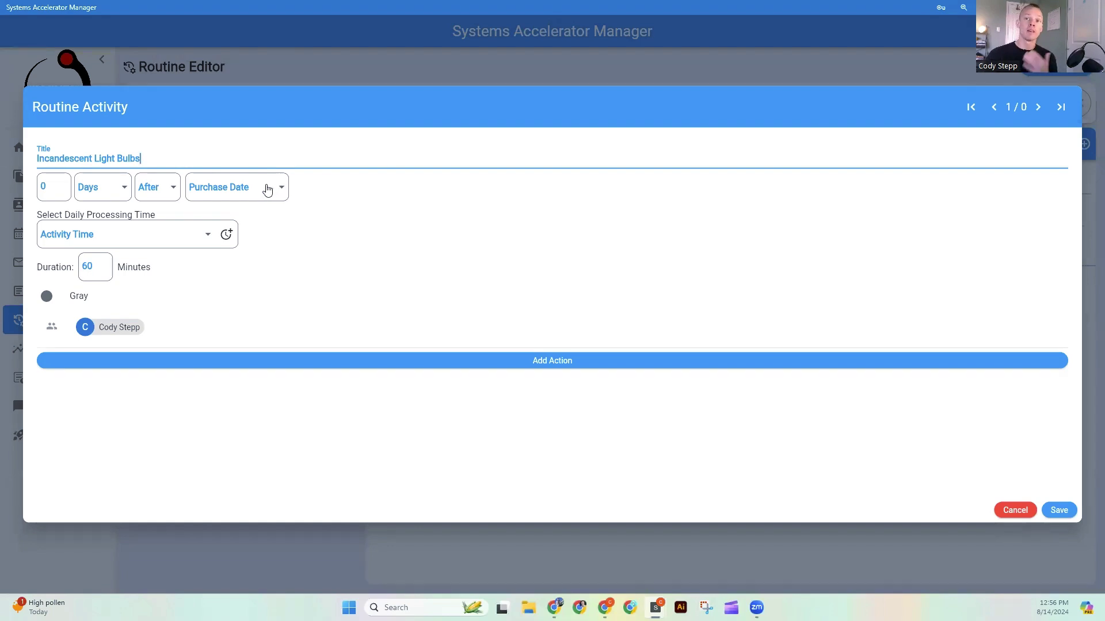
- Examine the activity's timing choices for reference date, time unit, before or after, and daily processing time
left_click(267, 190)
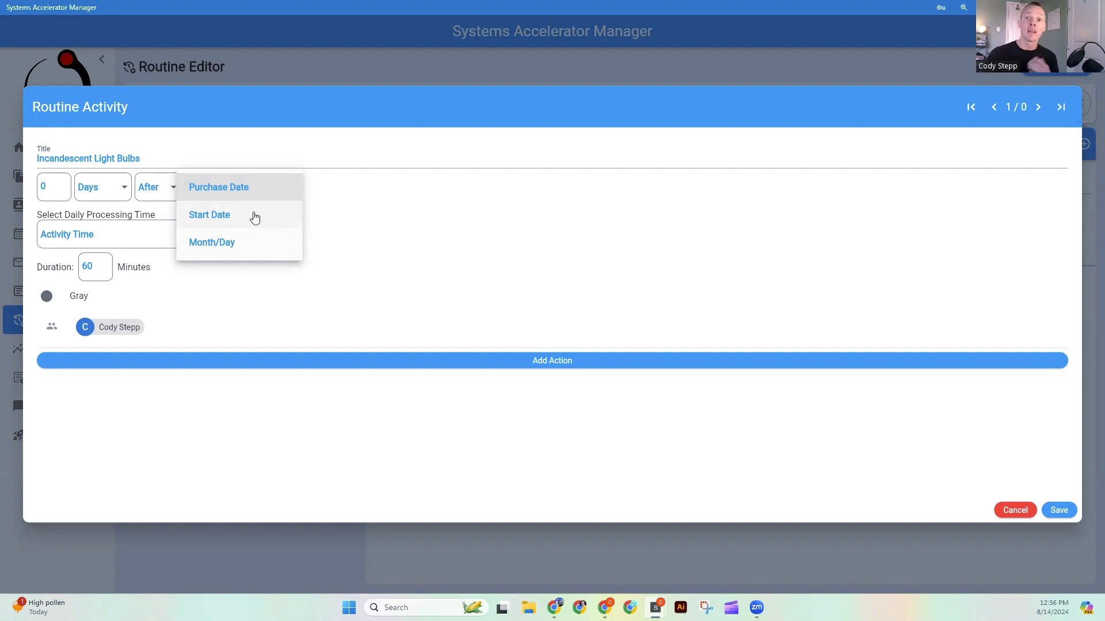
left_click(61, 180)
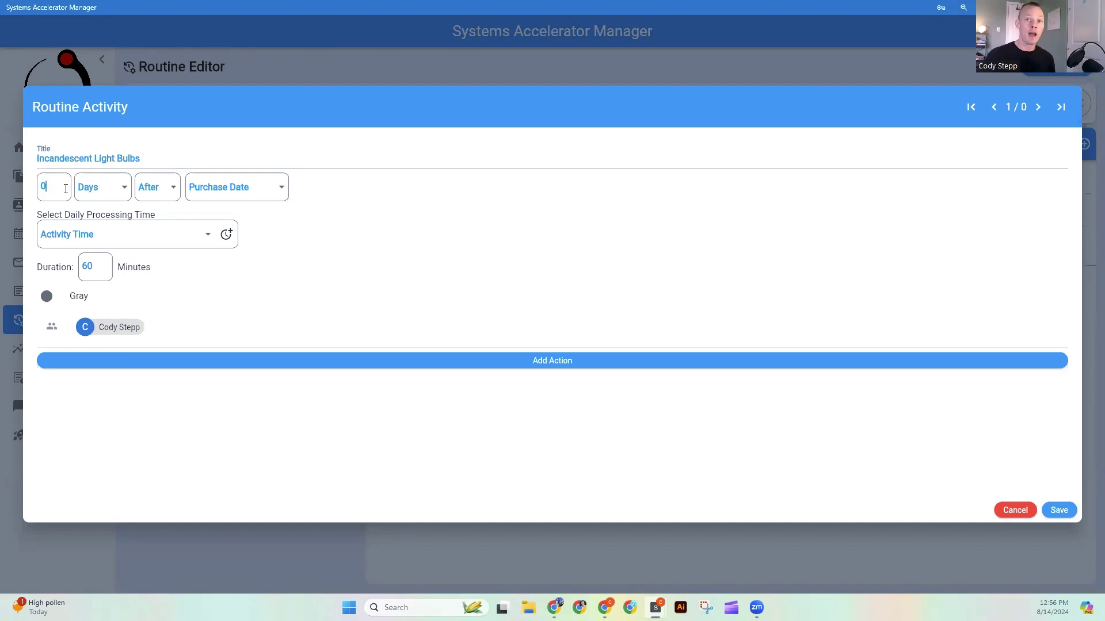
left_click(103, 192)
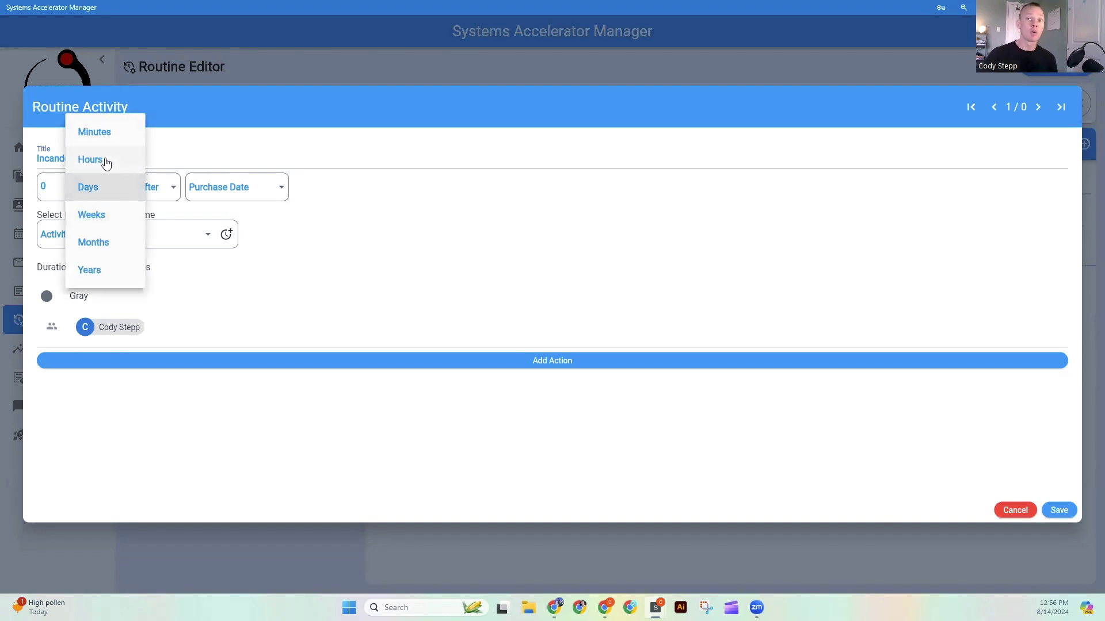
left_click(164, 196)
left_click(165, 198)
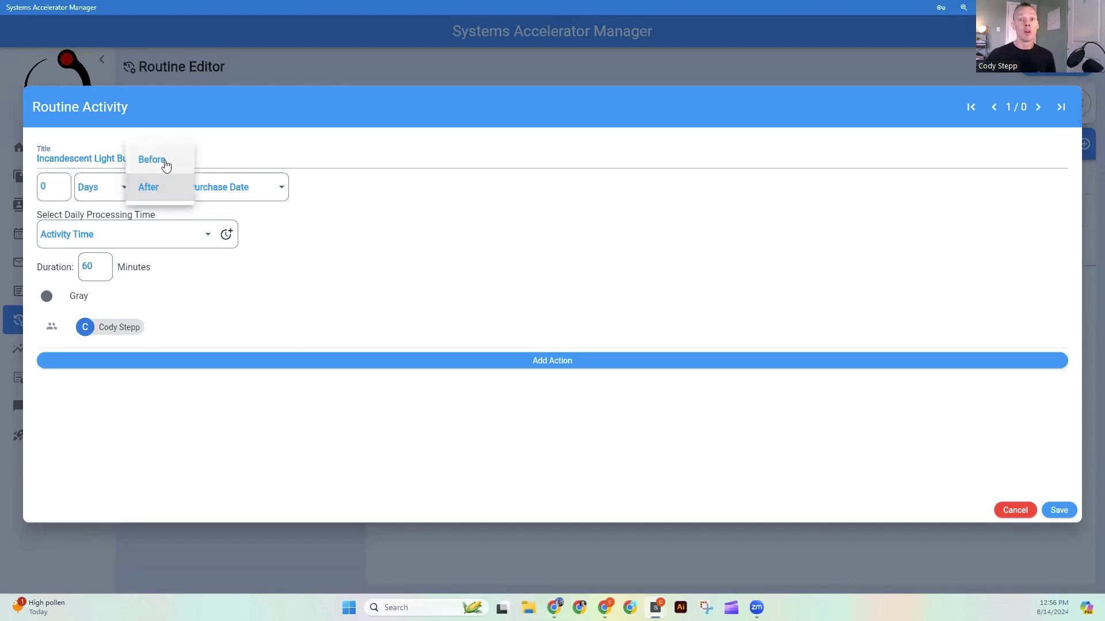
left_click(208, 240)
left_click(208, 240)
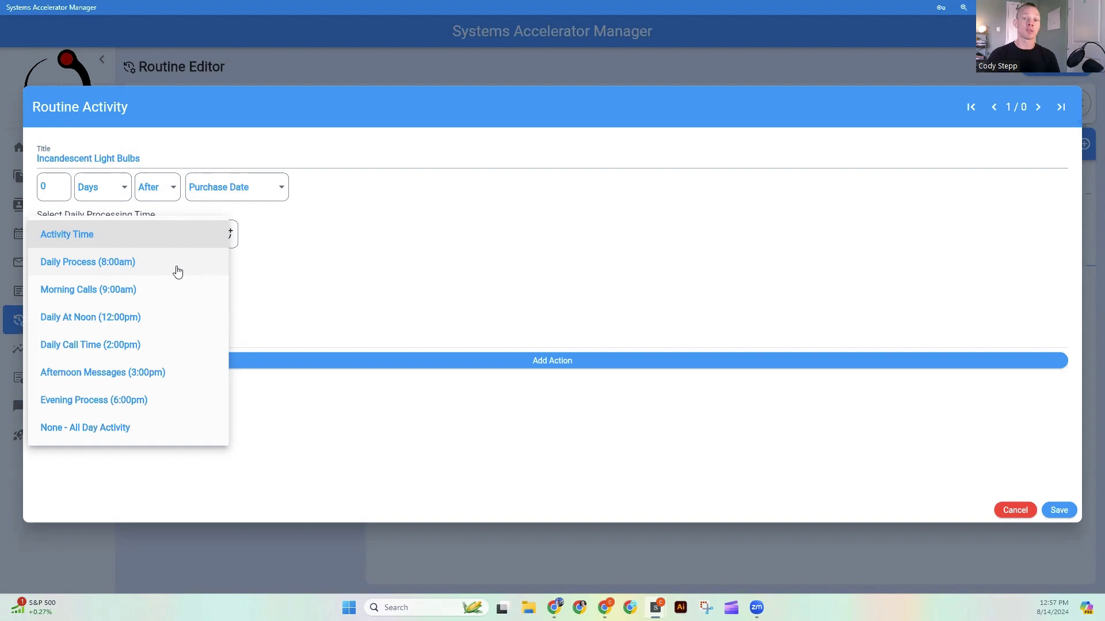
left_click(427, 281)
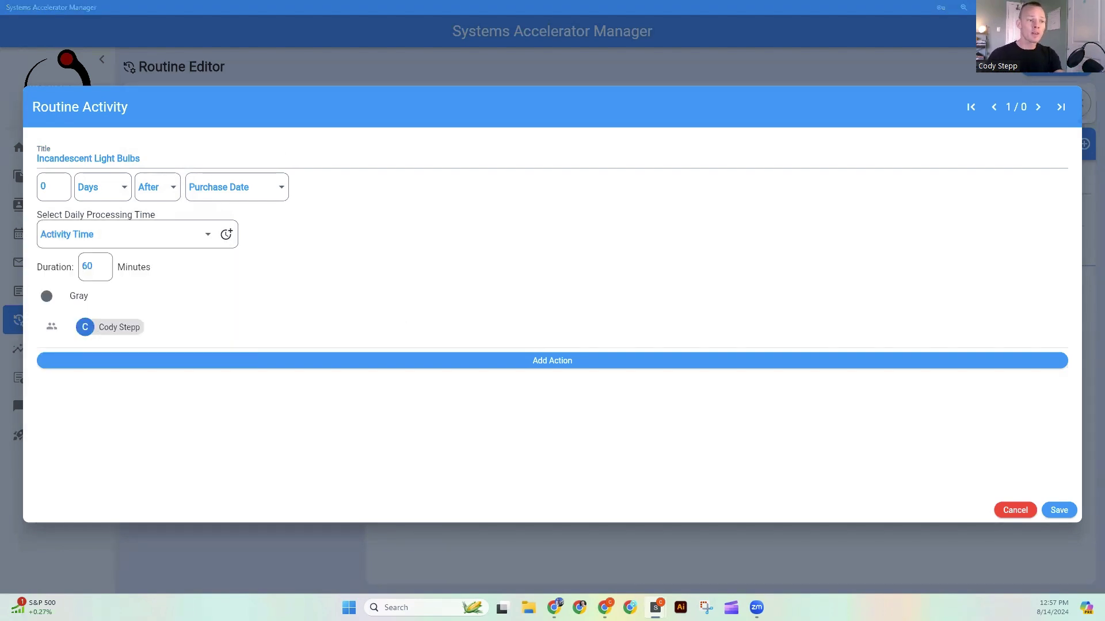
- Schedule the activity 1000 hours after the purchase date and set its colour to Orange
left_click(46, 194)
type("1000")
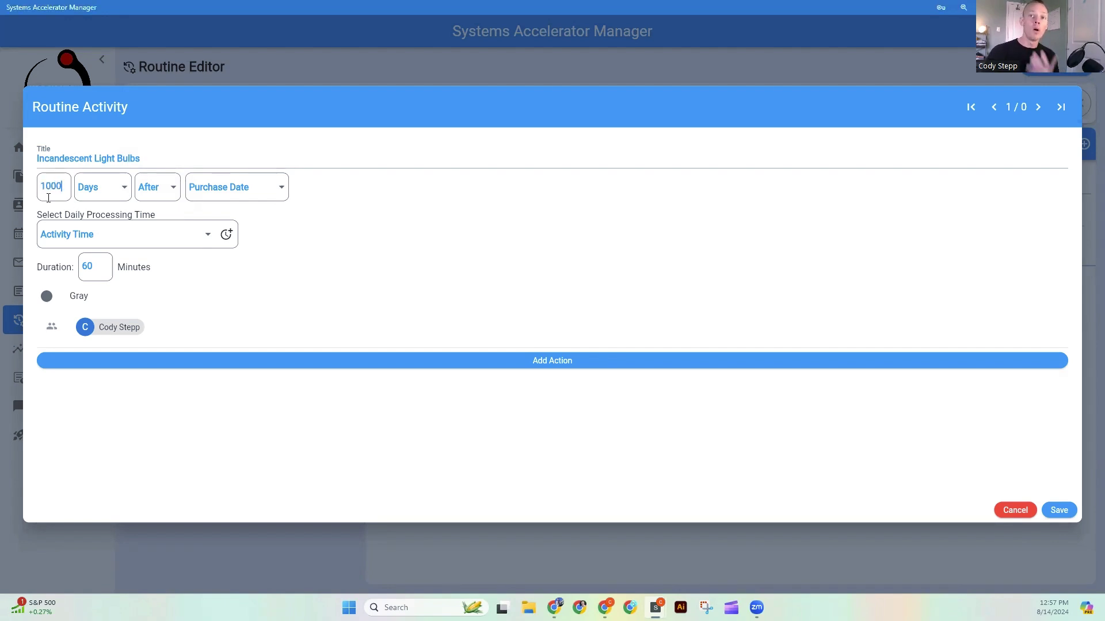
left_click(112, 198)
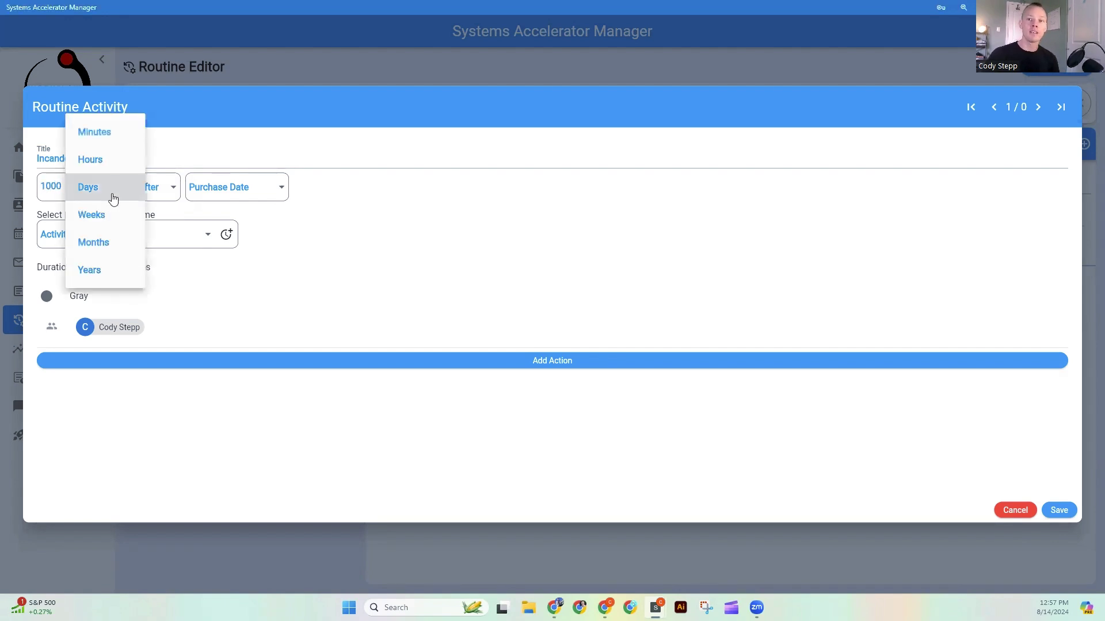
left_click(105, 160)
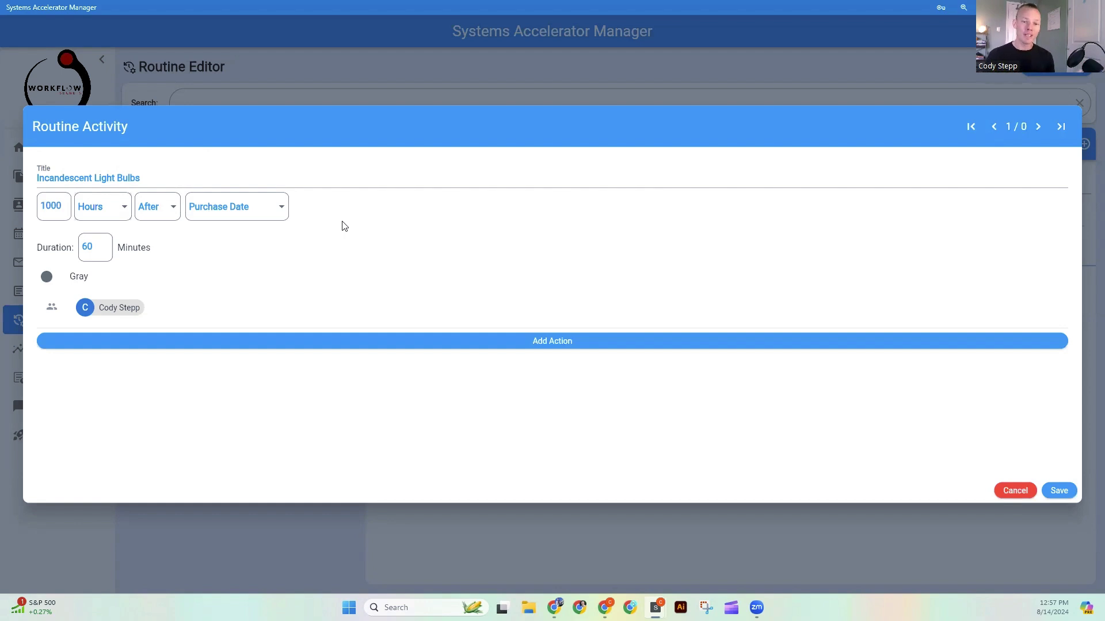
left_click(80, 277)
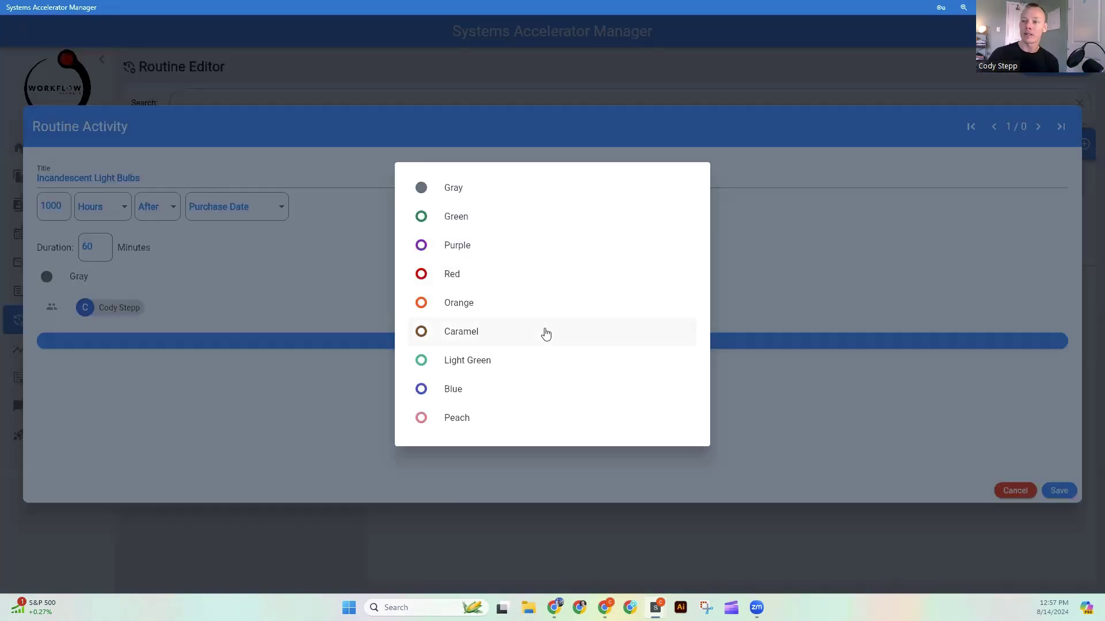
left_click(490, 310)
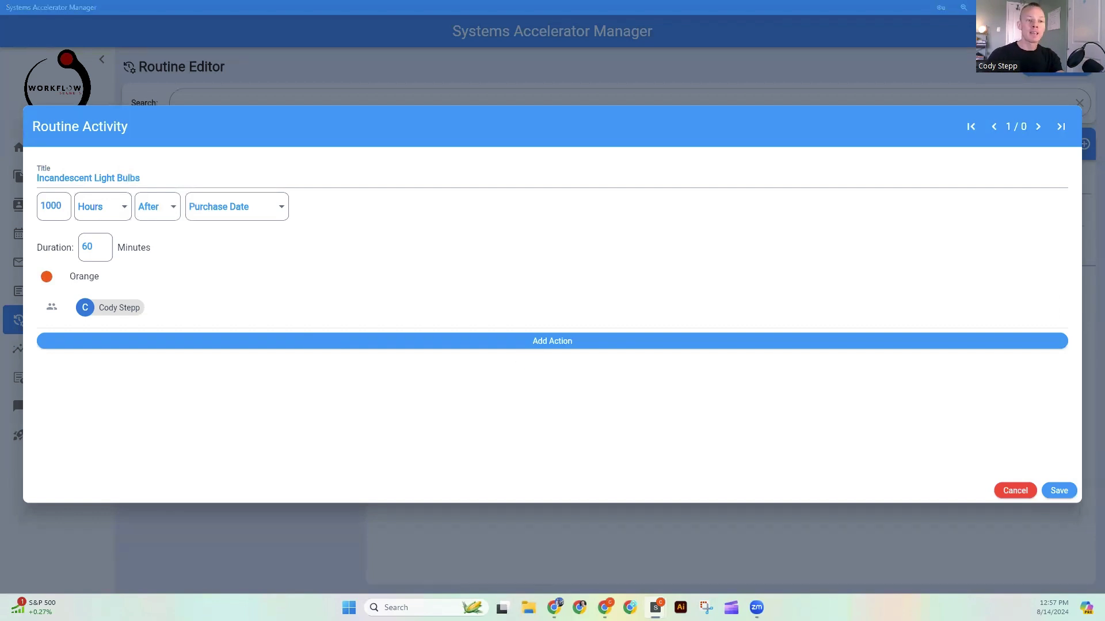
- Start a new Send Message action titled "Incandescent Light Bulbs" and select it for automatic processing
left_click(558, 344)
left_click(491, 165)
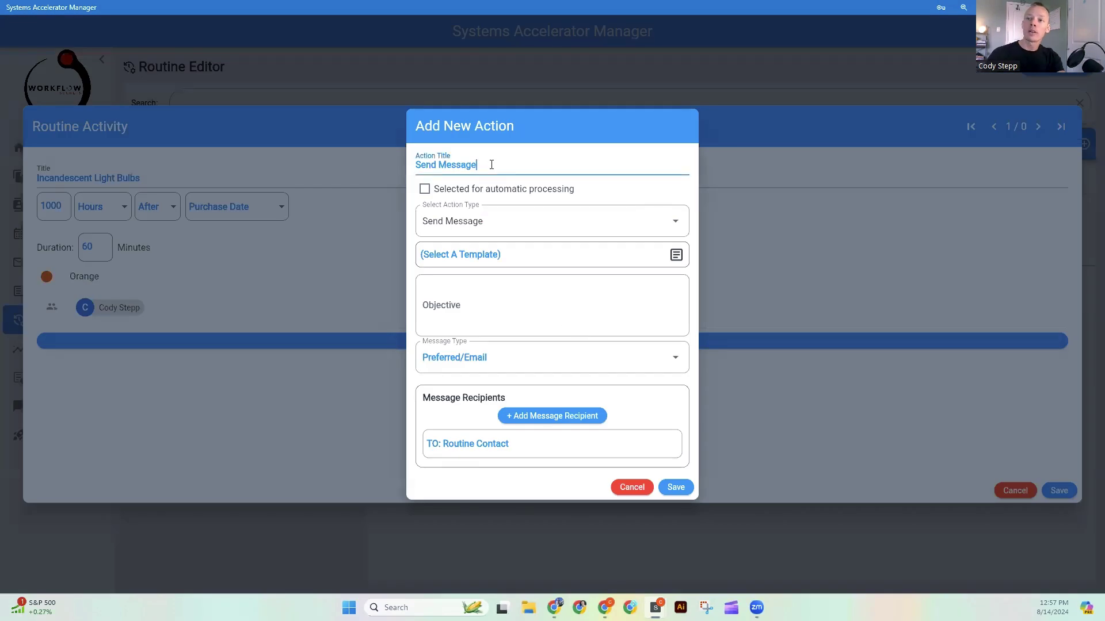
key("ctrl+a")
type("Incandescent Light Bulbs")
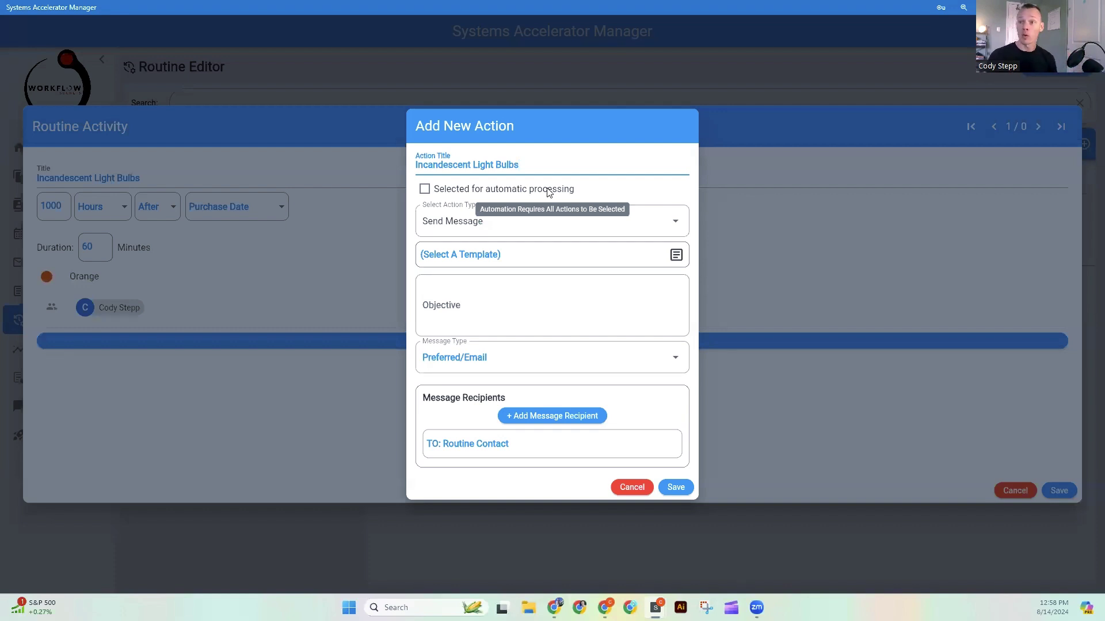
left_click(425, 191)
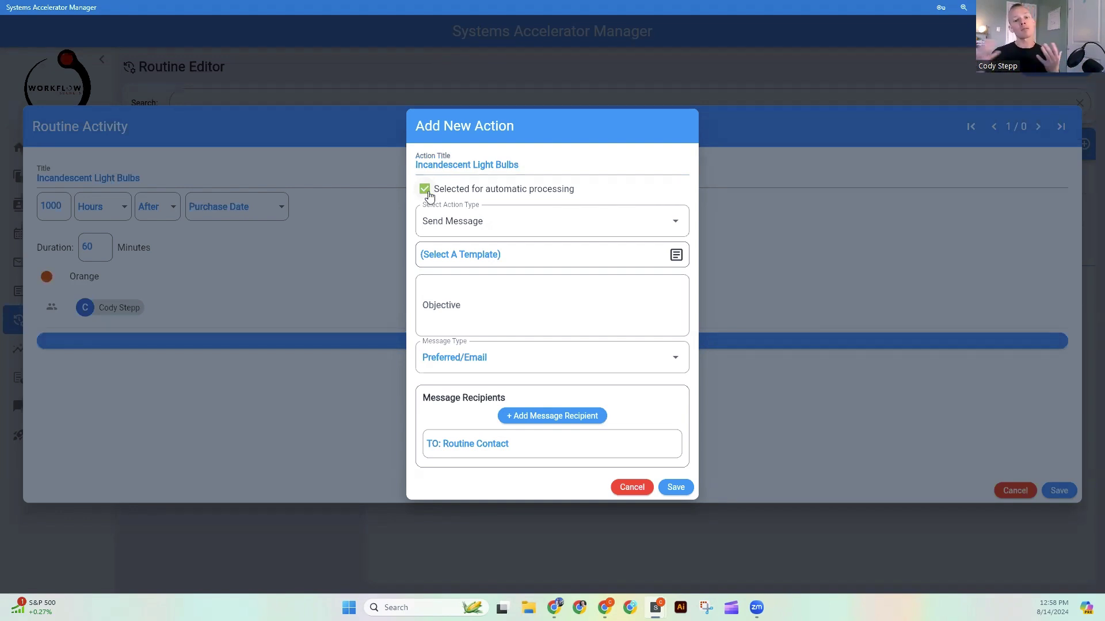
left_click(545, 231)
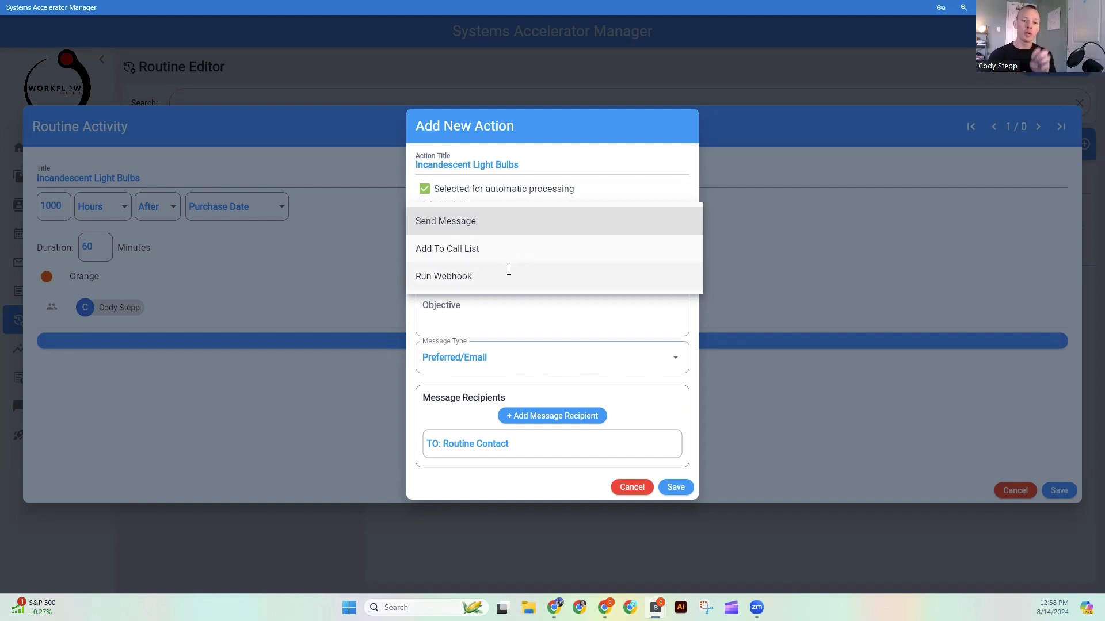
left_click(511, 224)
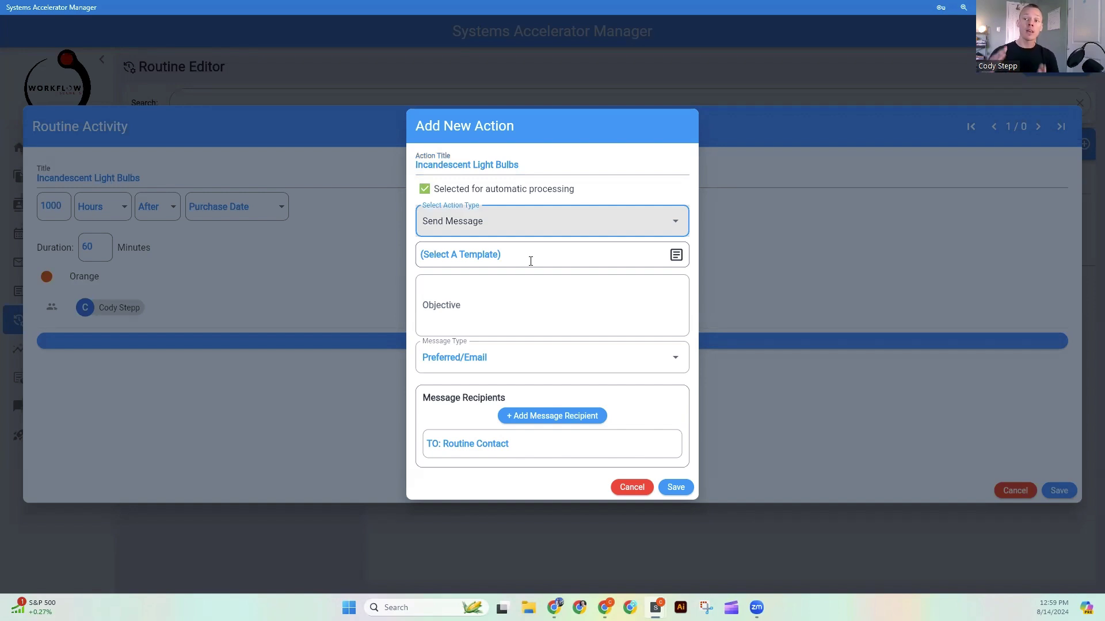
- Examine the message action's template list, objective field and message type choices
left_click(677, 257)
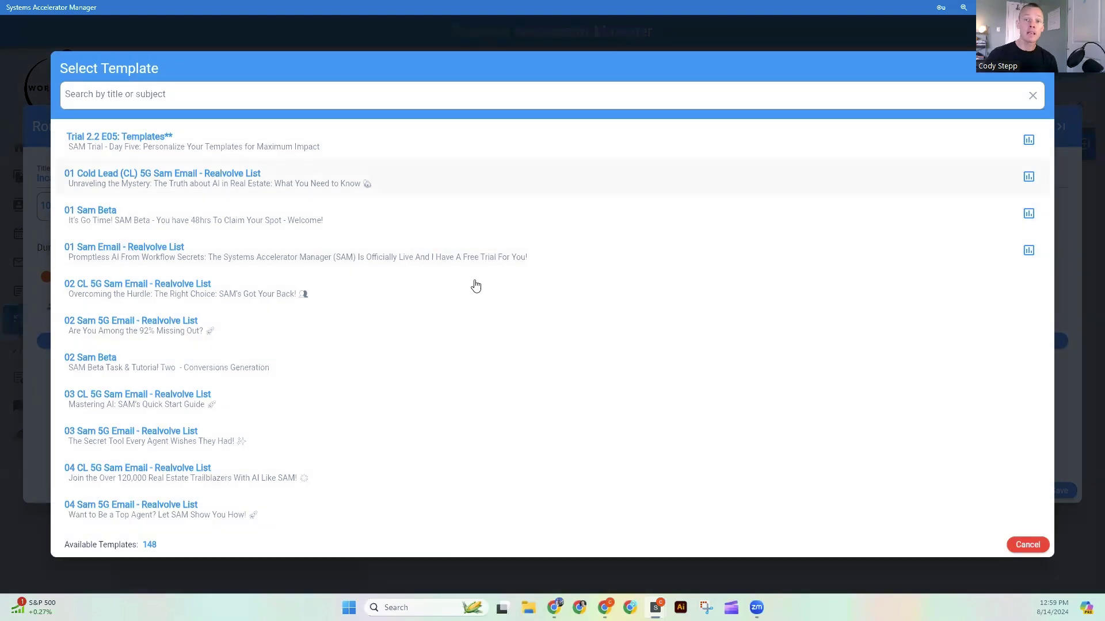
left_click(257, 94)
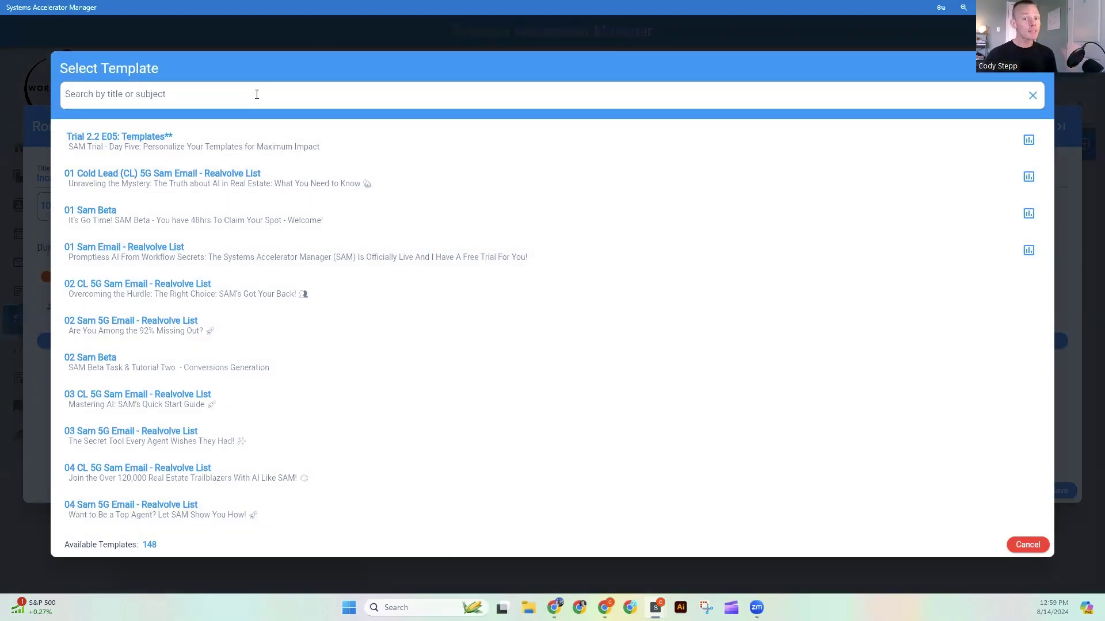
left_click(1024, 545)
left_click(522, 293)
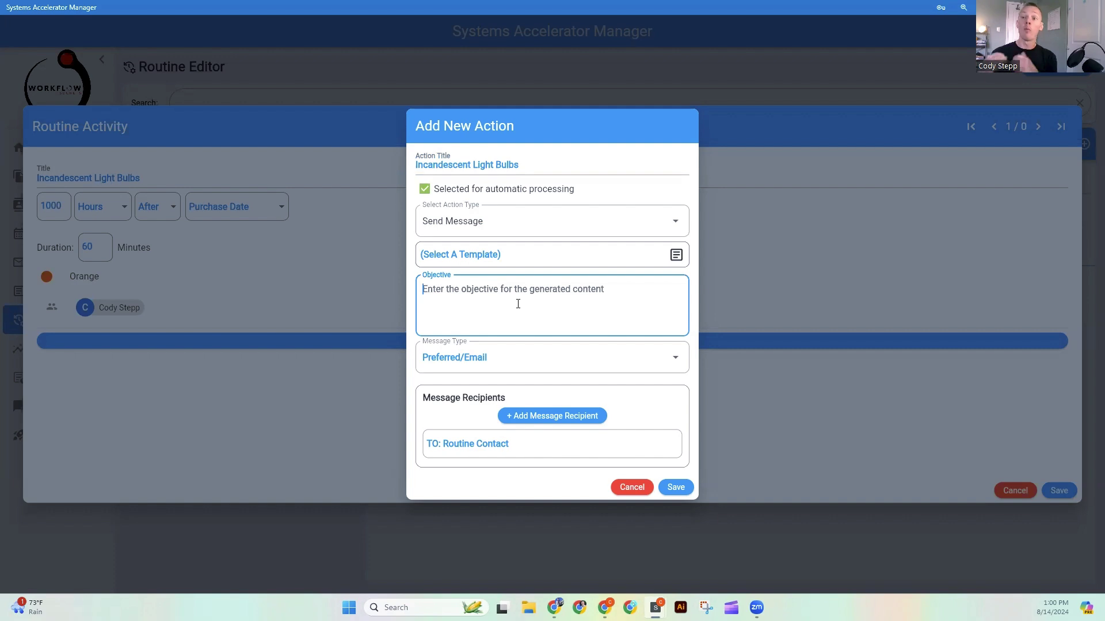
left_click(615, 364)
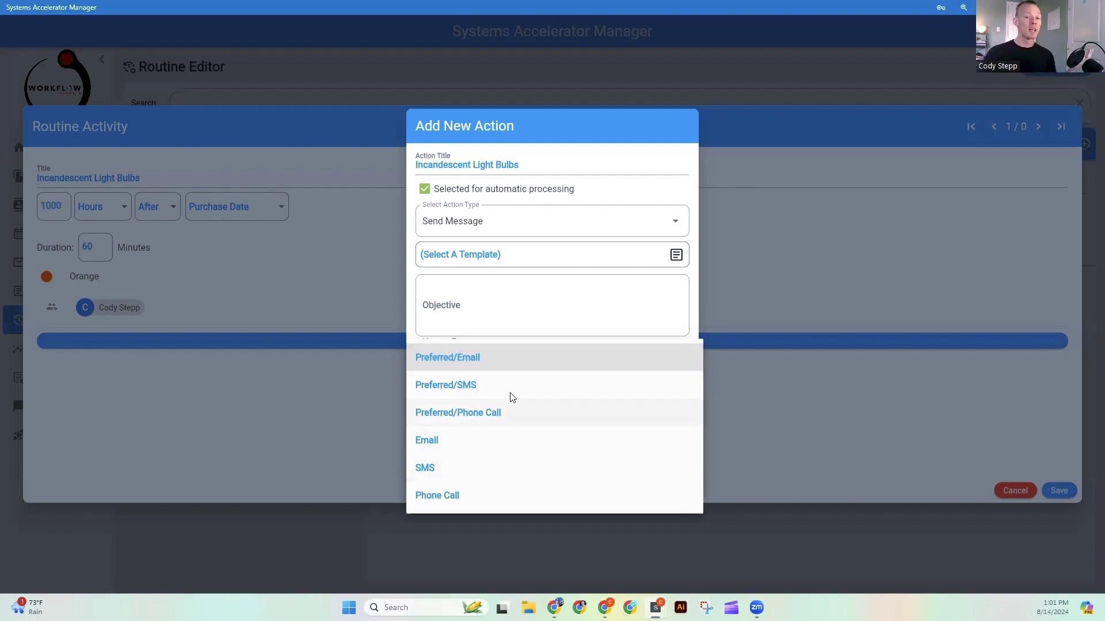
left_click(513, 301)
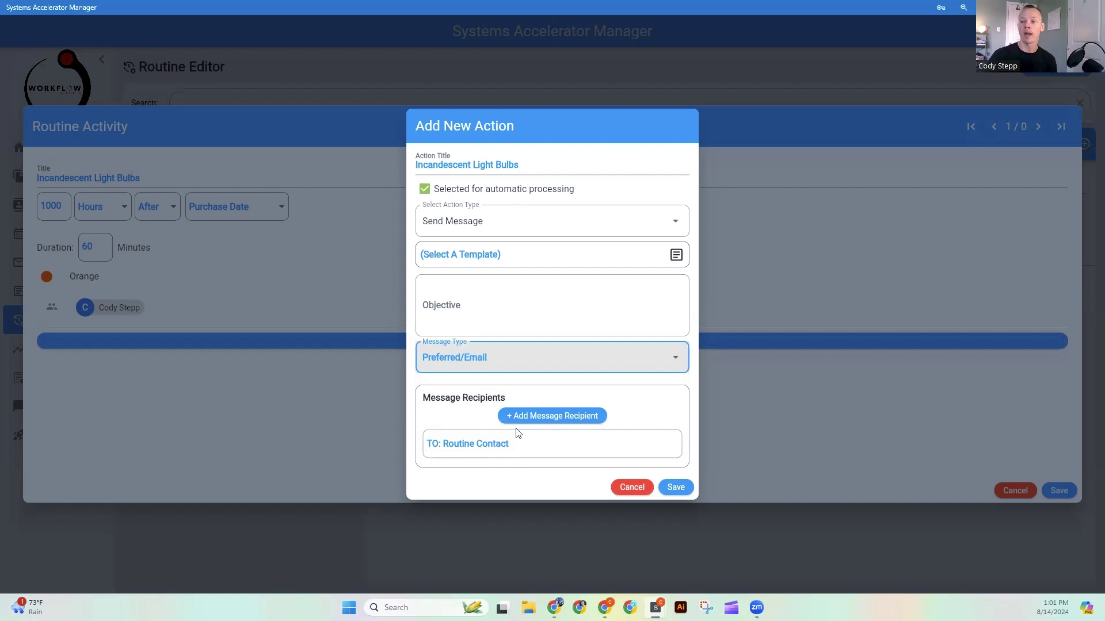
- Add an Alternate Contact from the contact list as a BCC recipient and save the light bulb message action
left_click(539, 414)
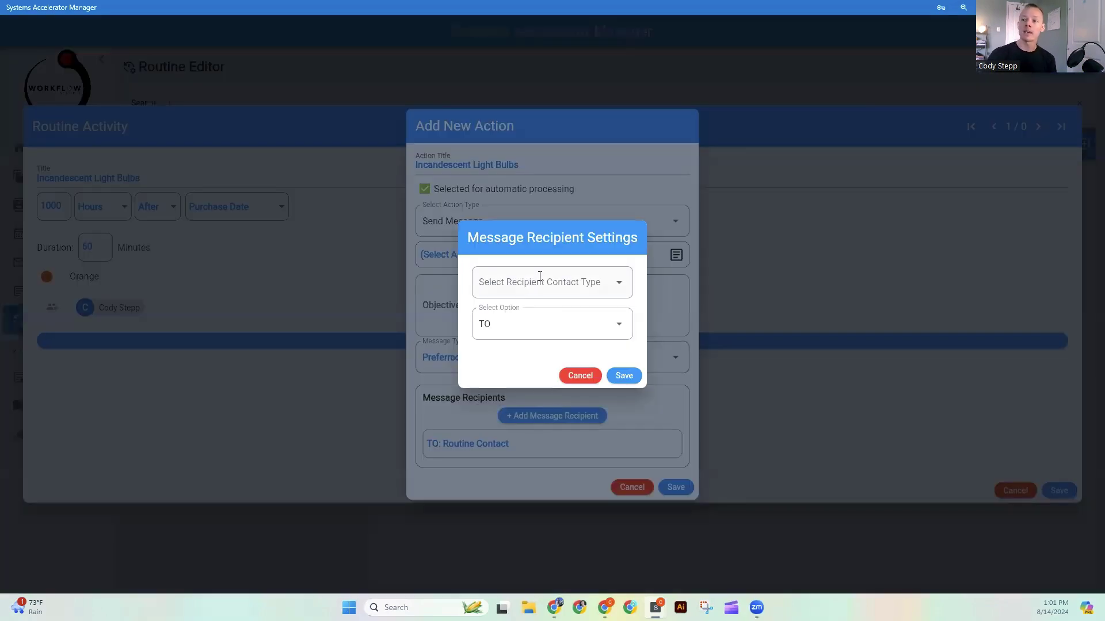
left_click(542, 279)
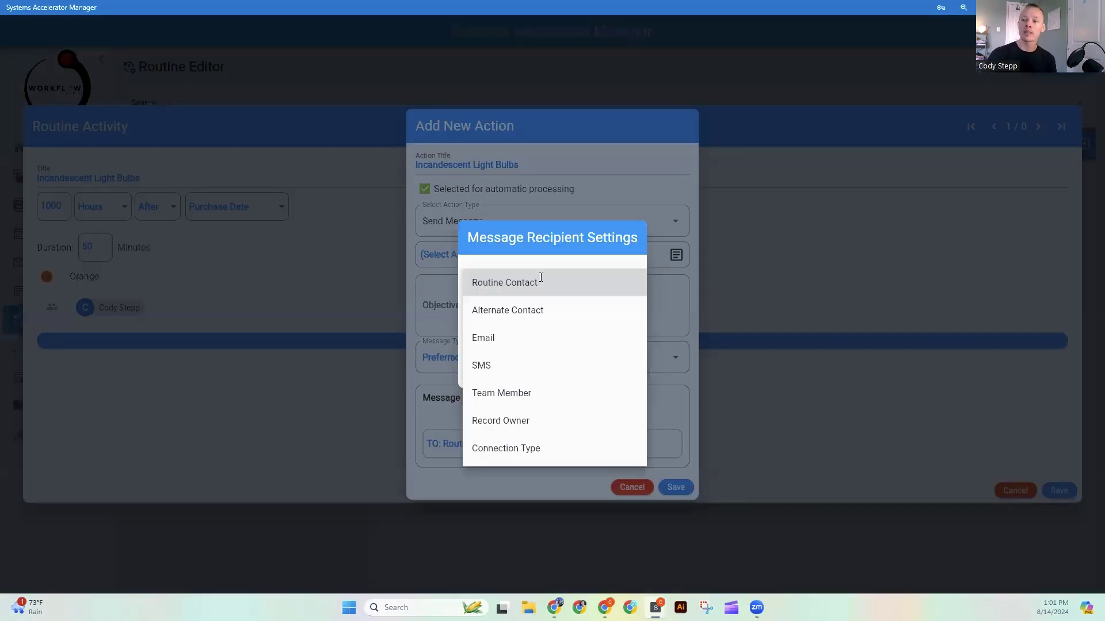
left_click(567, 245)
left_click(575, 322)
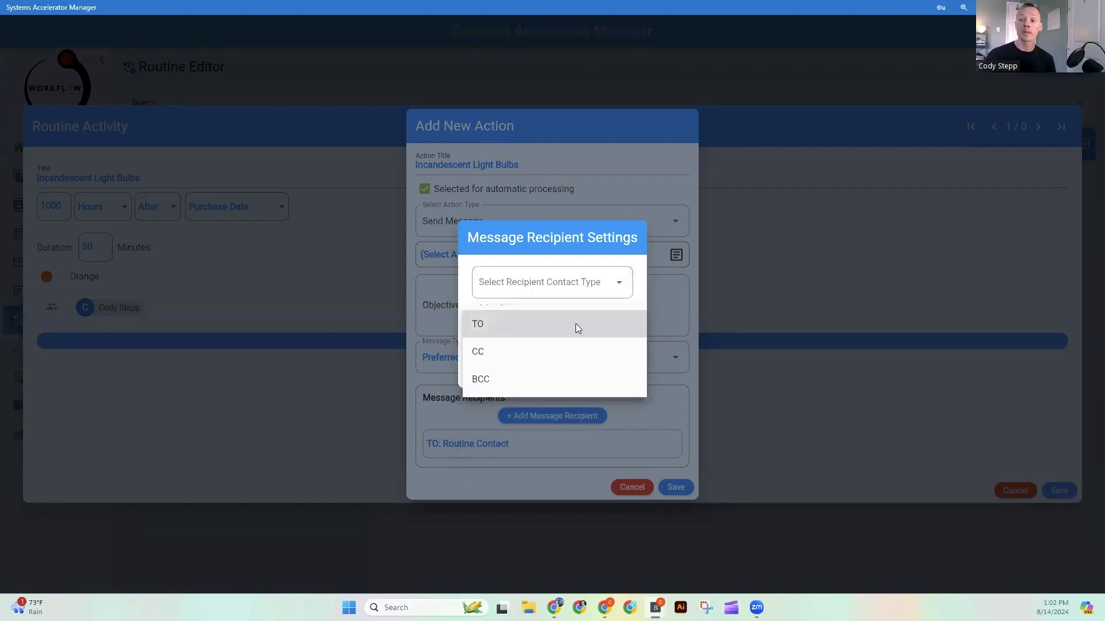
left_click(544, 386)
left_click(583, 291)
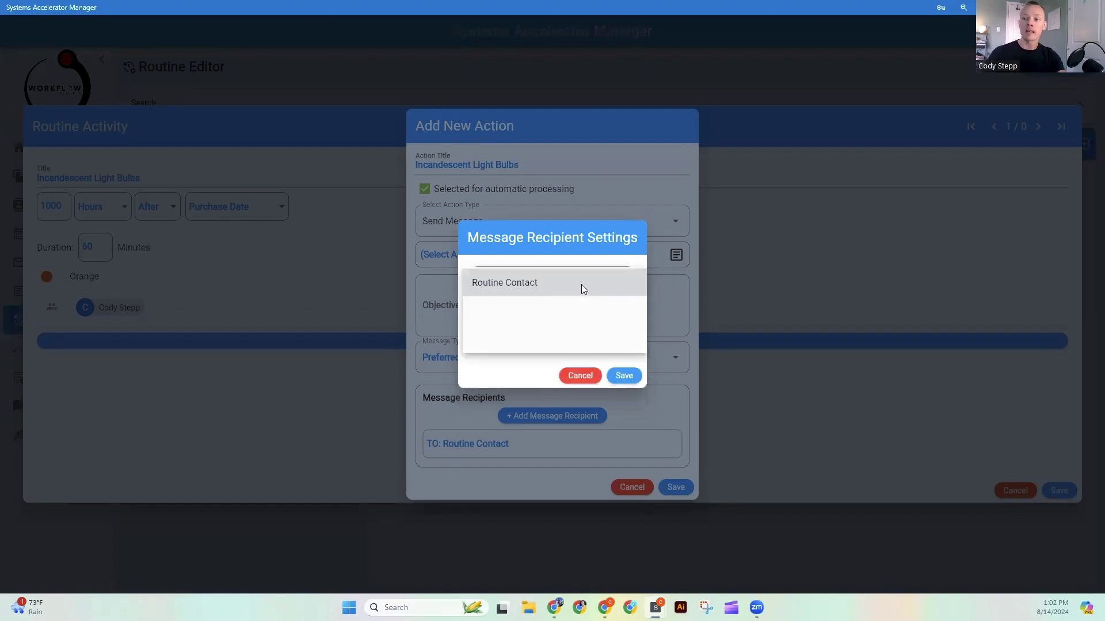
left_click(548, 319)
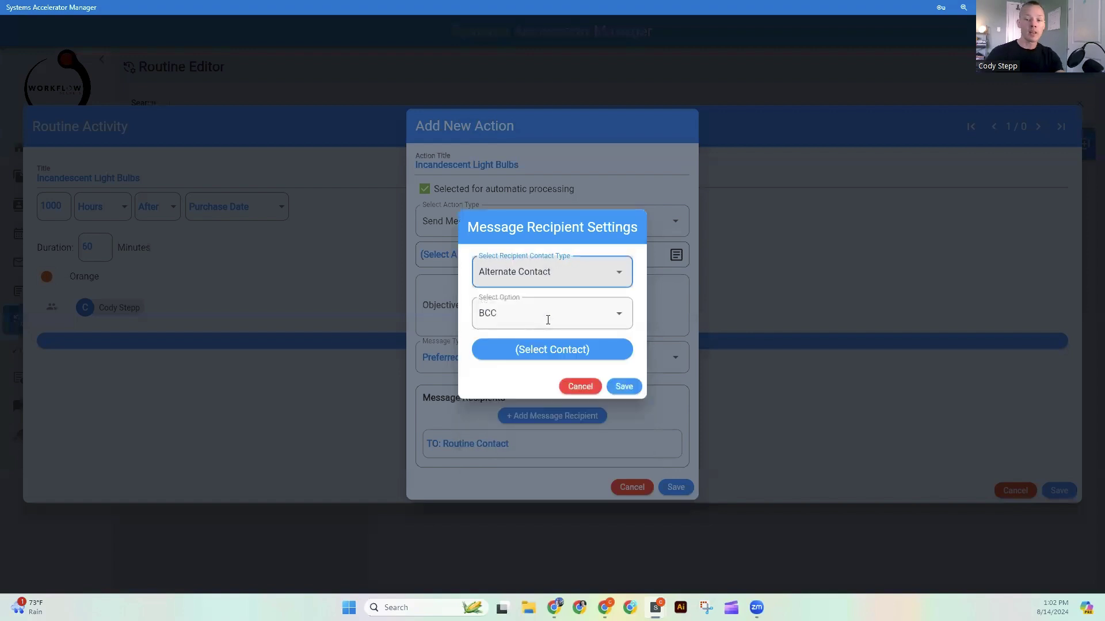
left_click(575, 351)
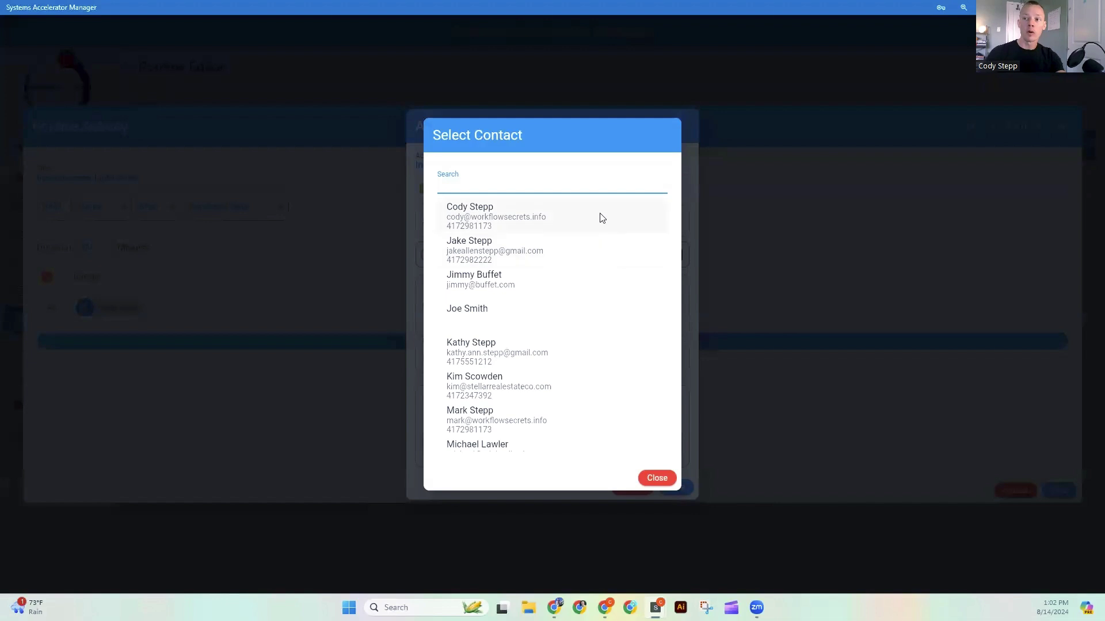
left_click(600, 217)
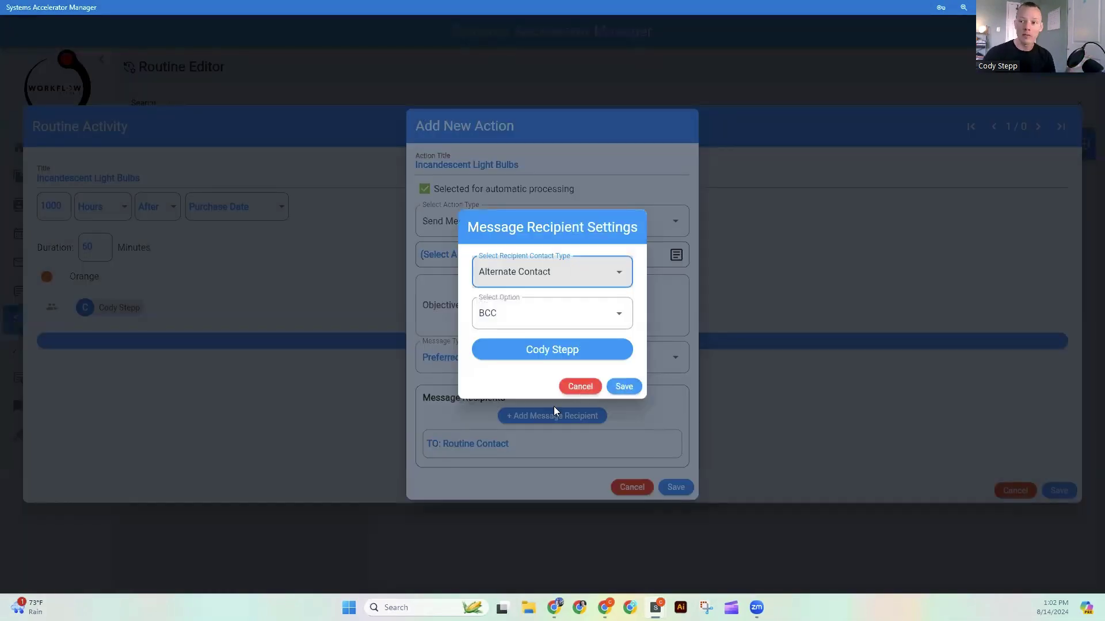
left_click(618, 386)
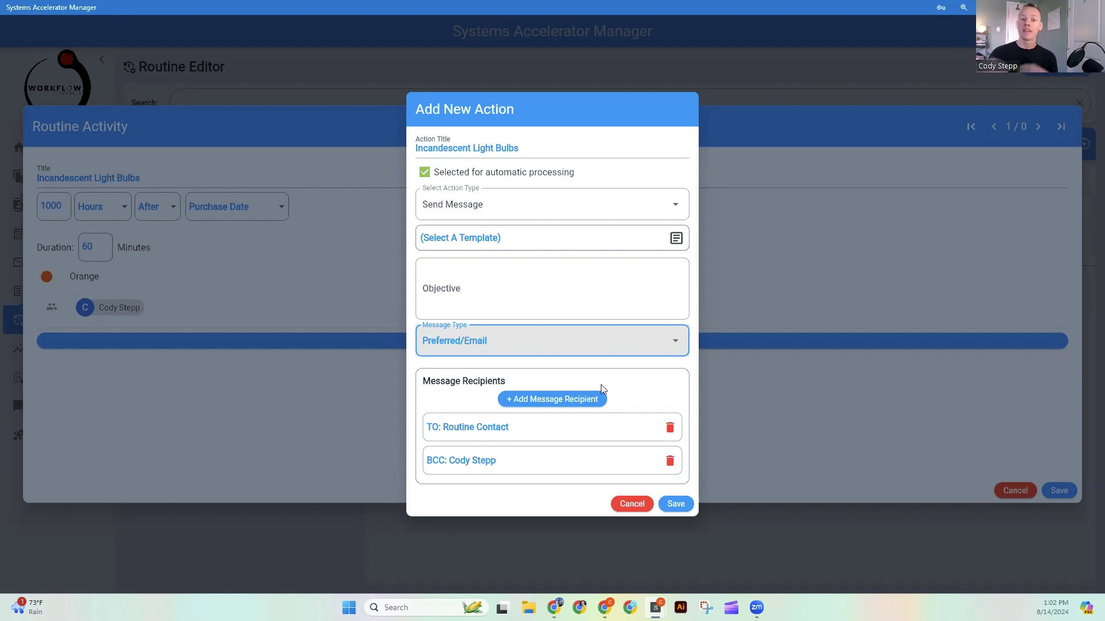
left_click(675, 505)
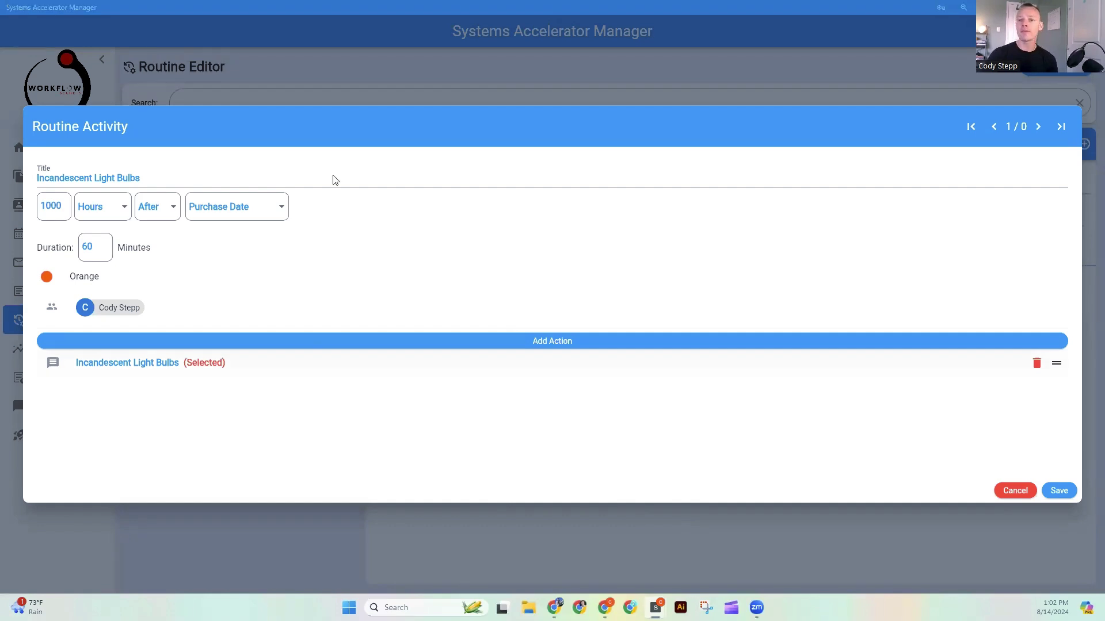
- Try reassigning the light bulb activity to Marketing Assistant, and restore the original assignee
left_click(131, 310)
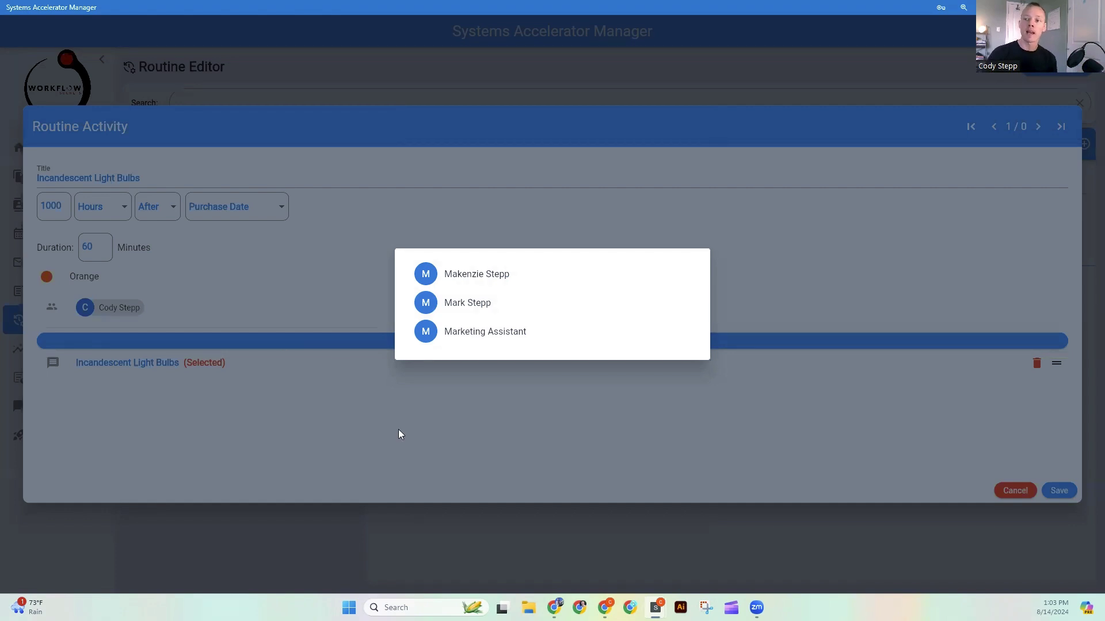
left_click(511, 339)
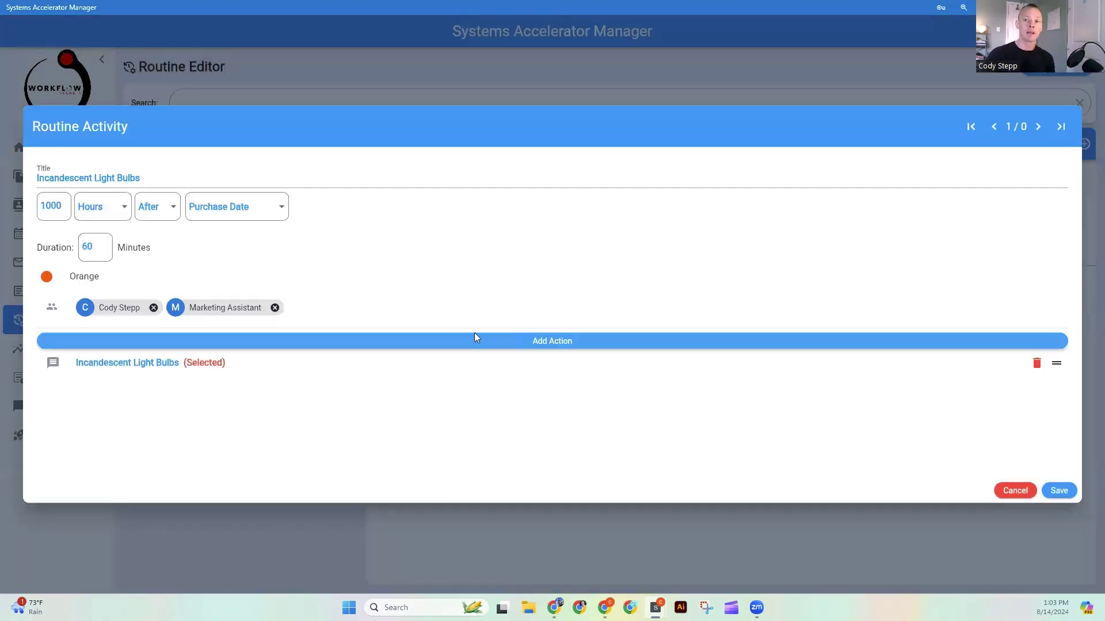
left_click(156, 308)
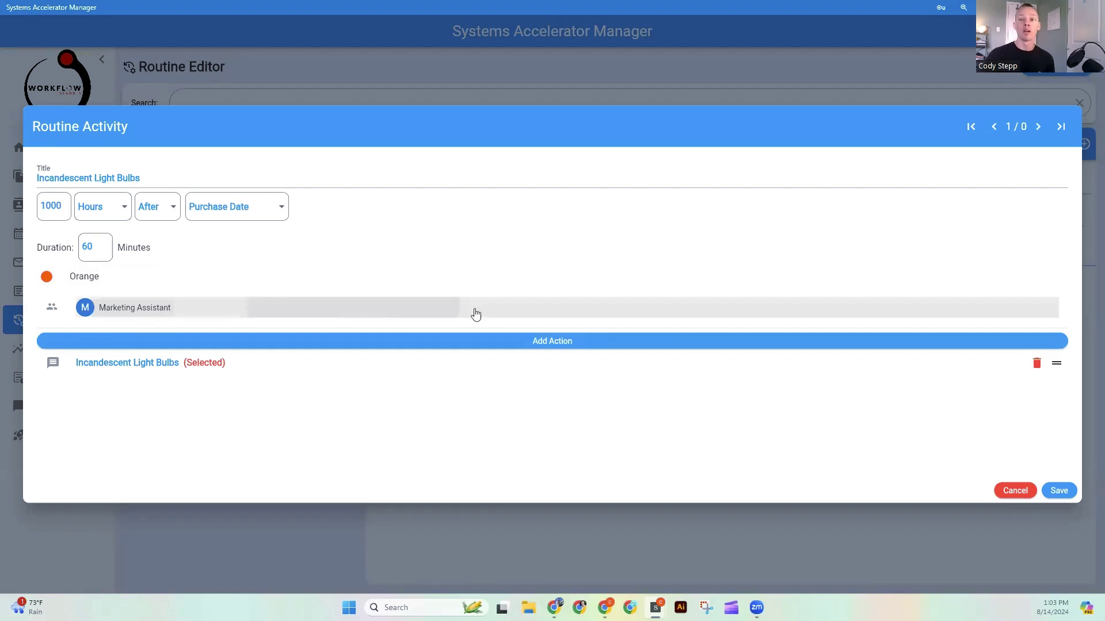
left_click(474, 309)
left_click(511, 279)
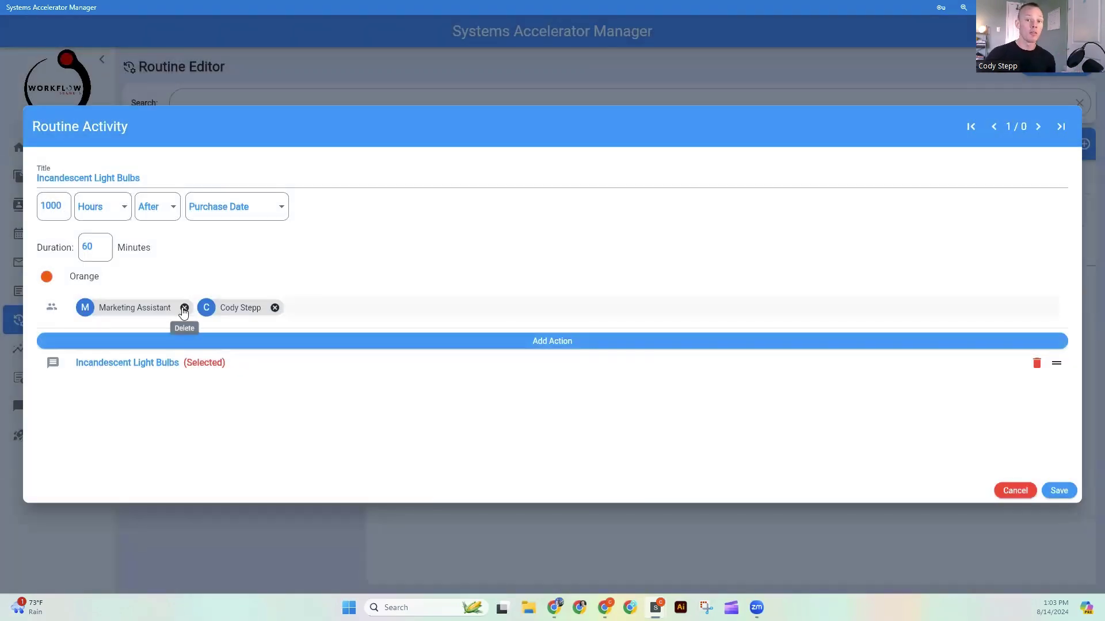
left_click(183, 307)
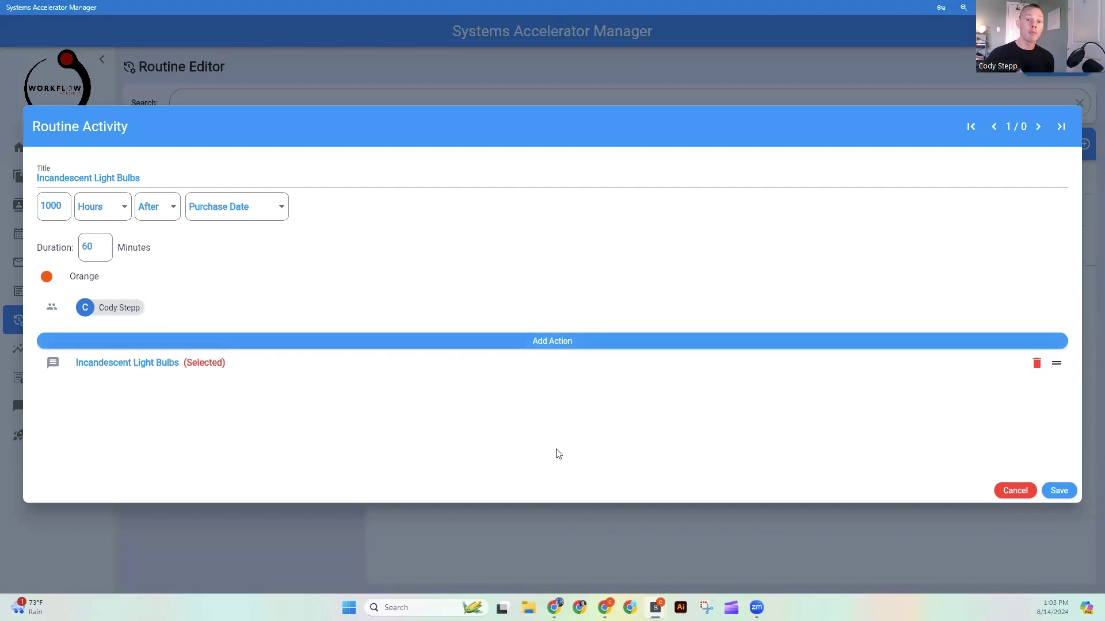
- Save the light bulb activity and add another activity titled "Britta Water Filter" to the routine
left_click(1067, 489)
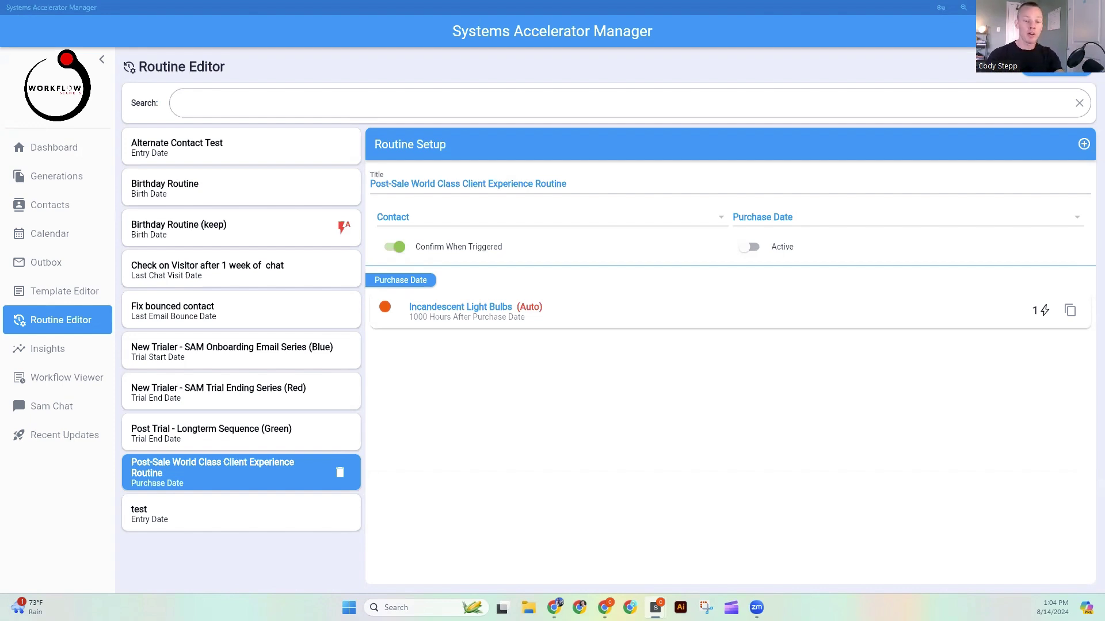
left_click(1082, 145)
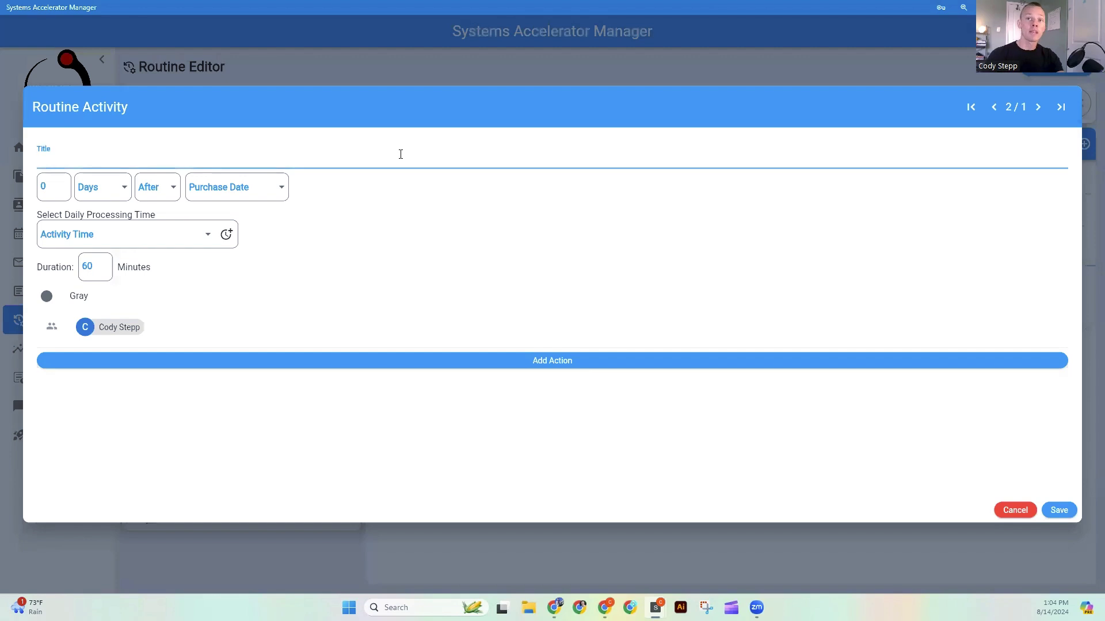
type("Britta Water Filter")
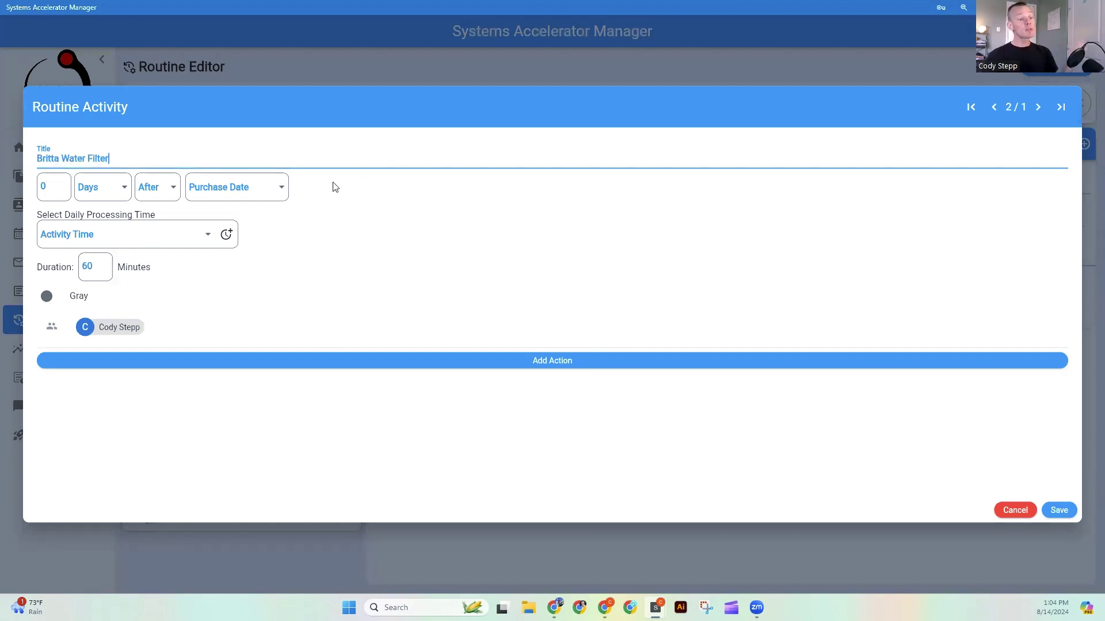
- Schedule the water filter activity 2 months after the purchase date at Daily Process (8:00am) and set its colour to Blue
left_click(54, 195)
type("2")
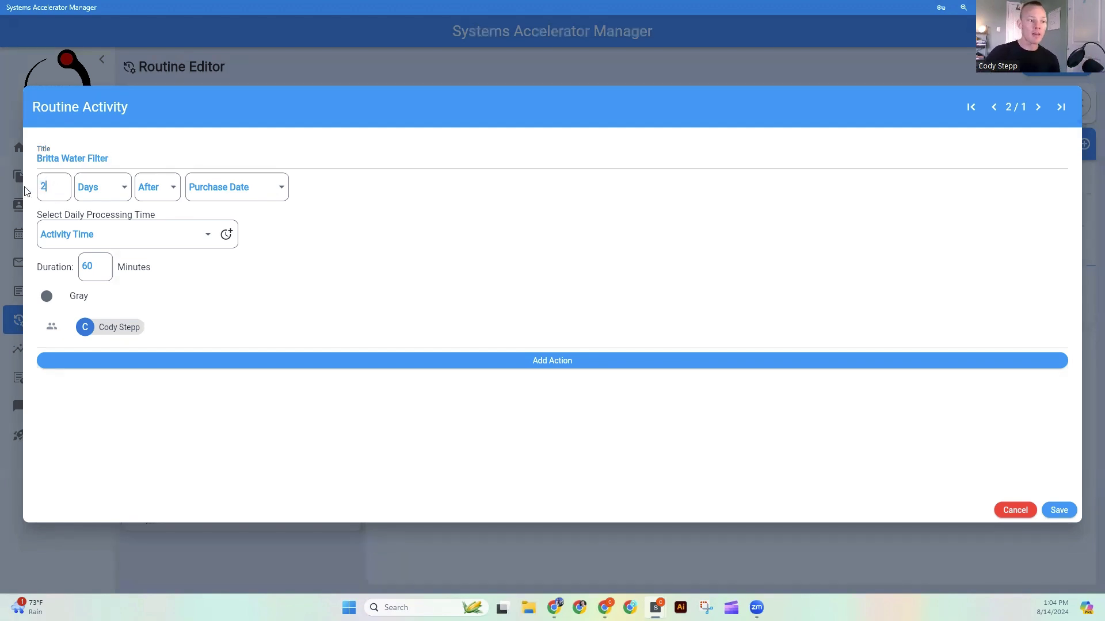
left_click(100, 196)
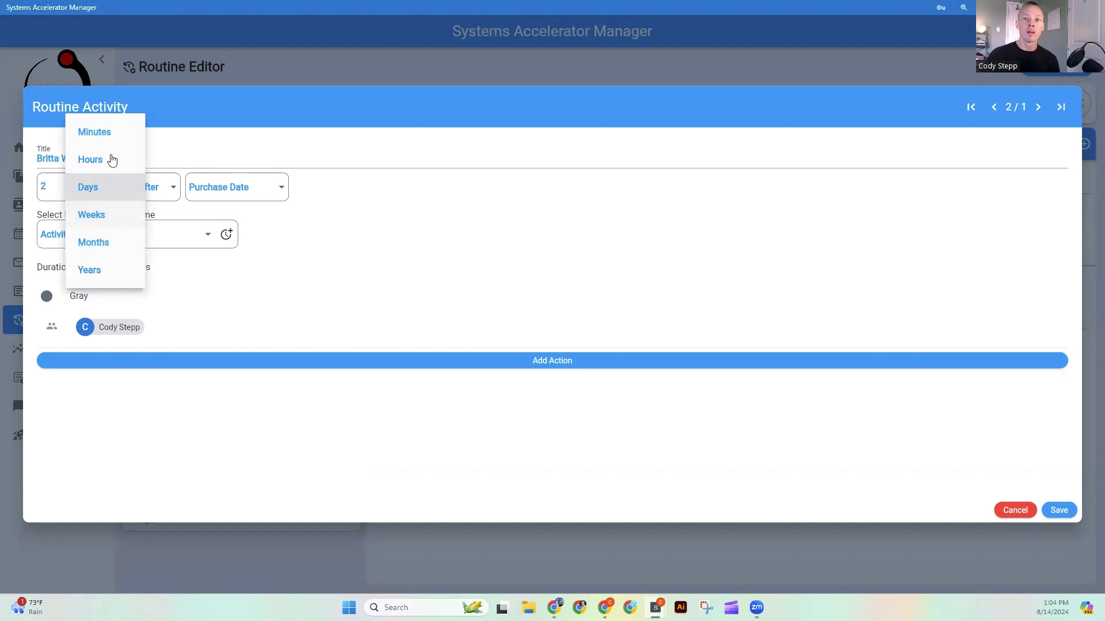
left_click(101, 243)
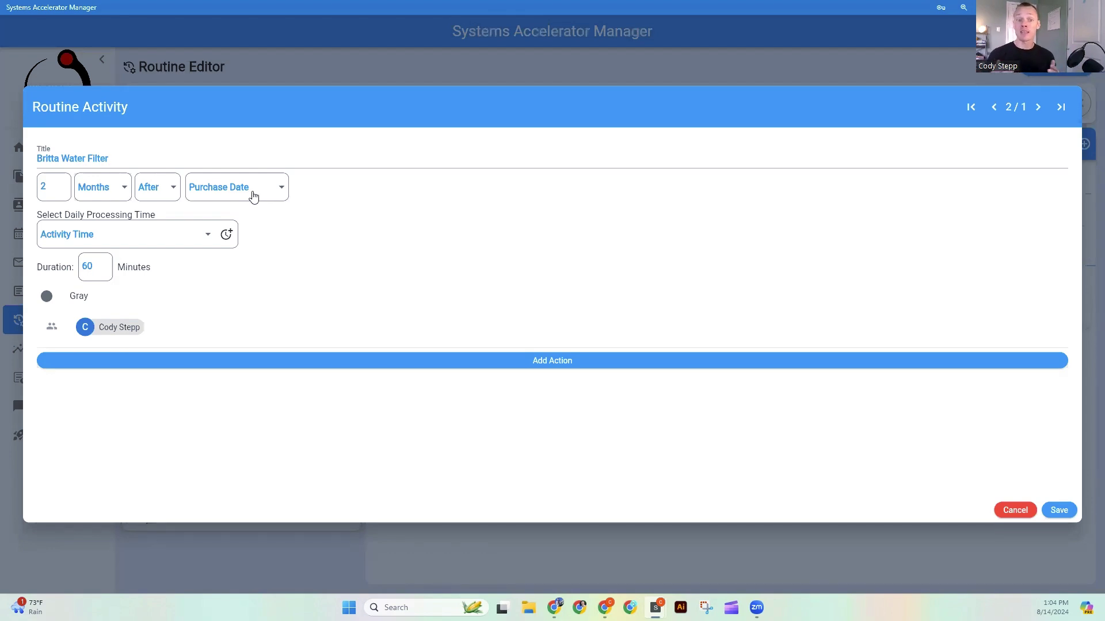
left_click(208, 230)
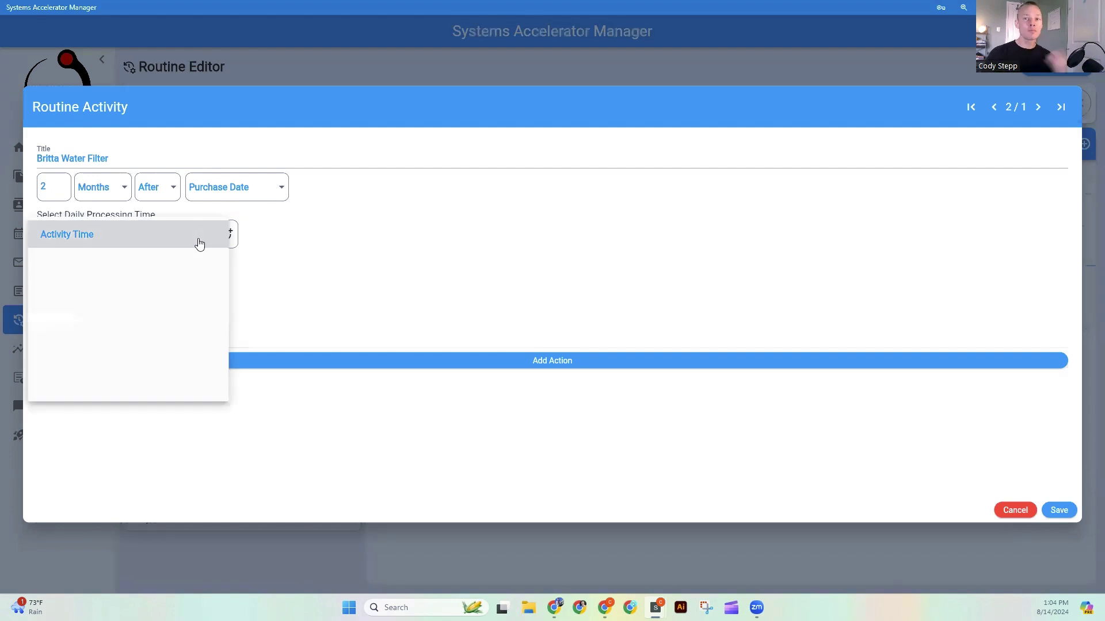
left_click(148, 263)
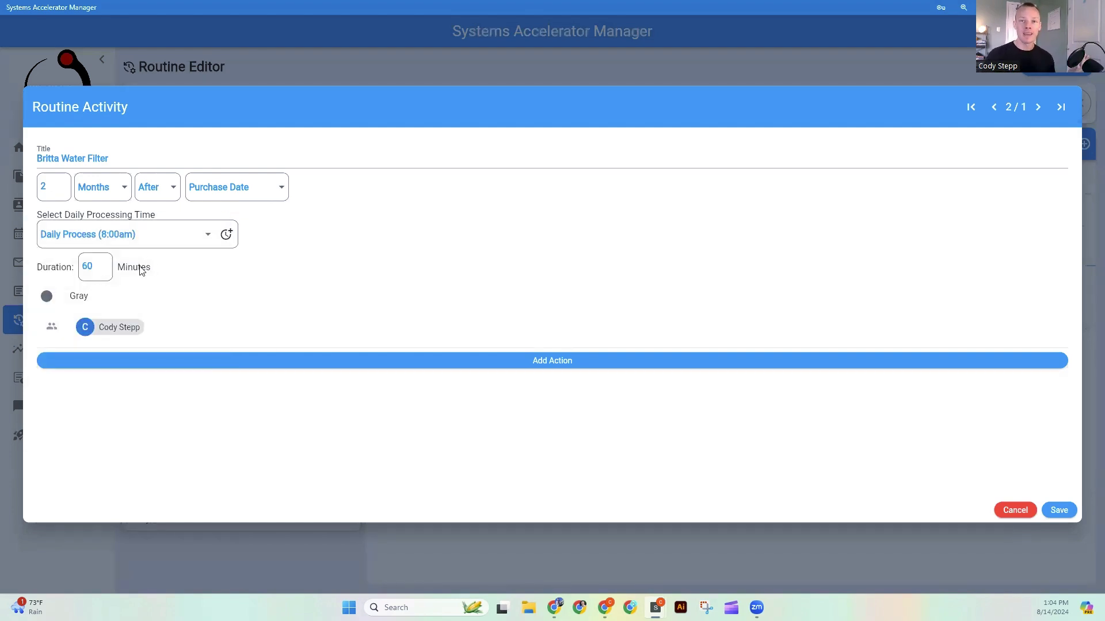
left_click(75, 297)
left_click(470, 268)
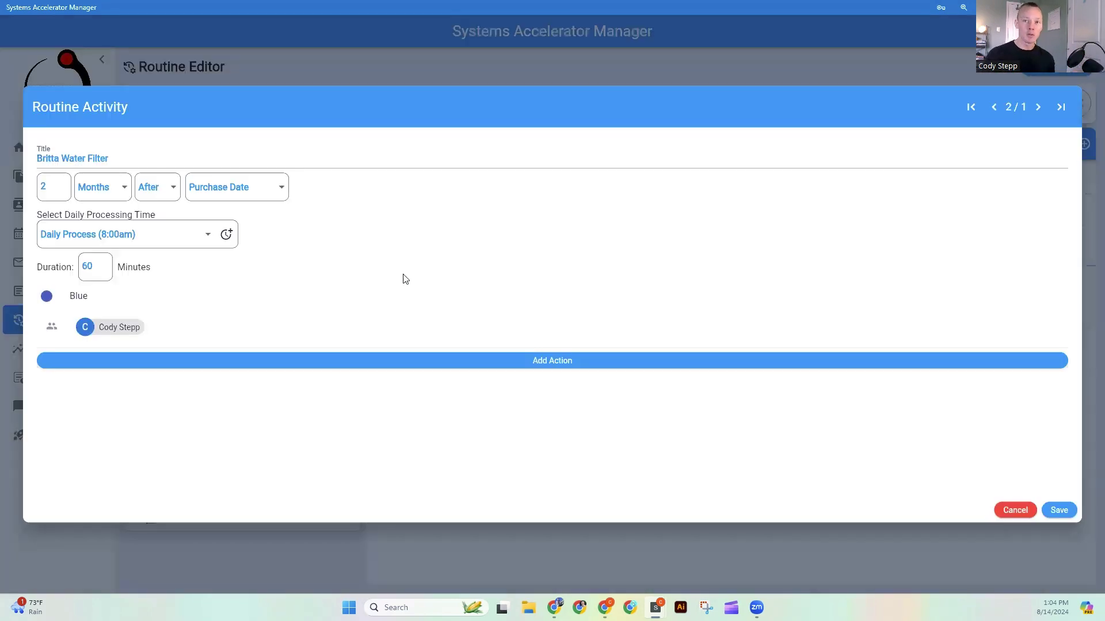
- Add a Send Message action titled "Britta Water Filter" to the activity, selected for automatic processing with message type Preferred/Email
left_click(542, 371)
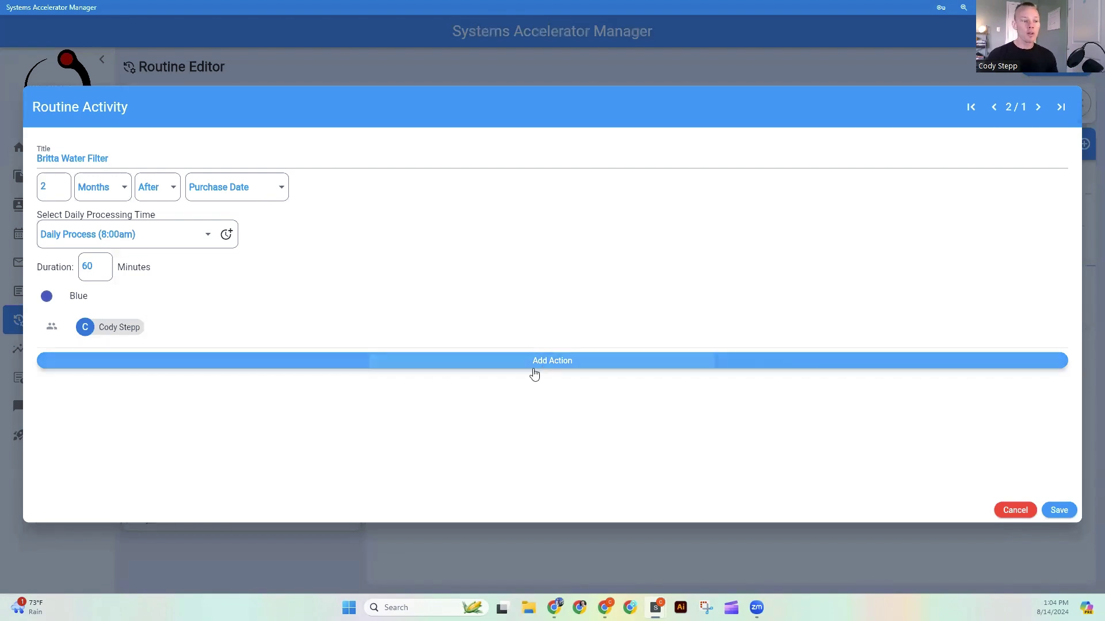
left_click(474, 166)
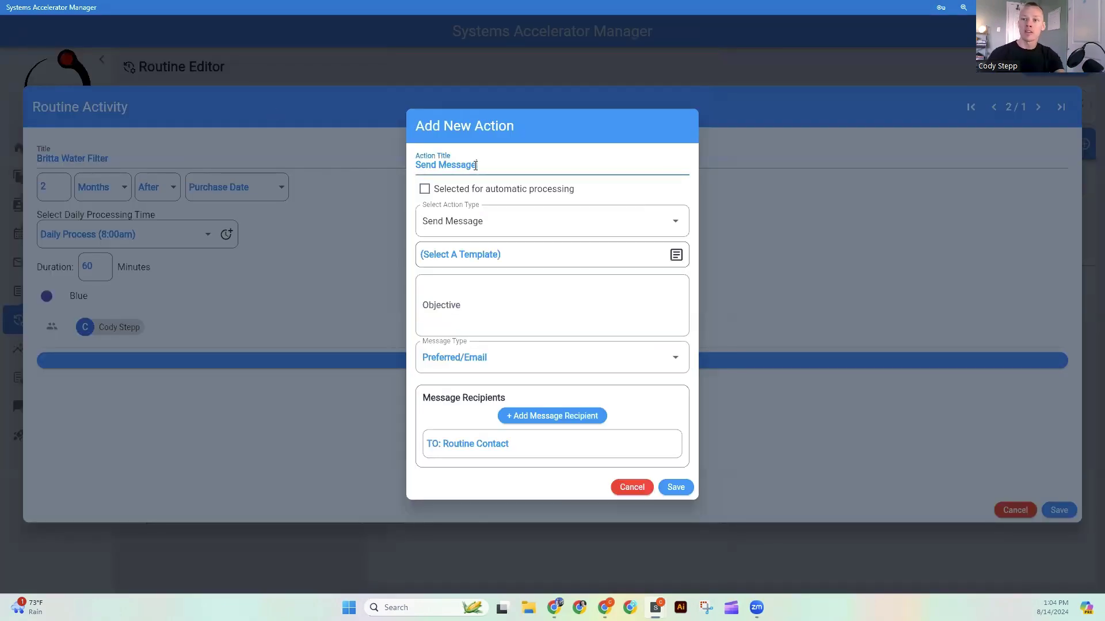
key("ctrl+a")
type("Britta Water Filter")
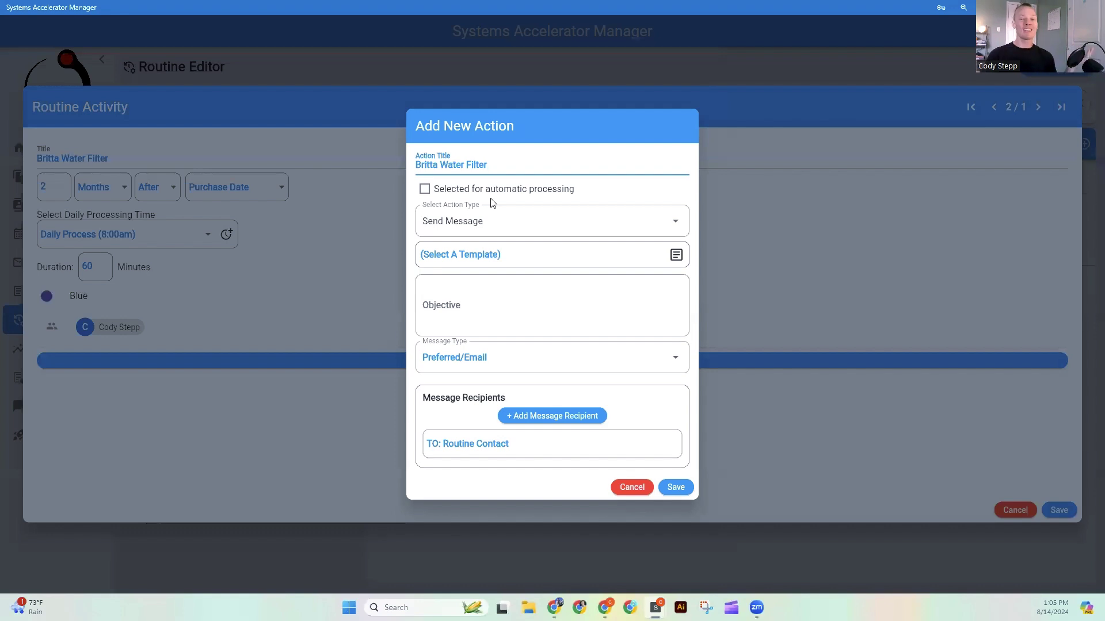
left_click(426, 193)
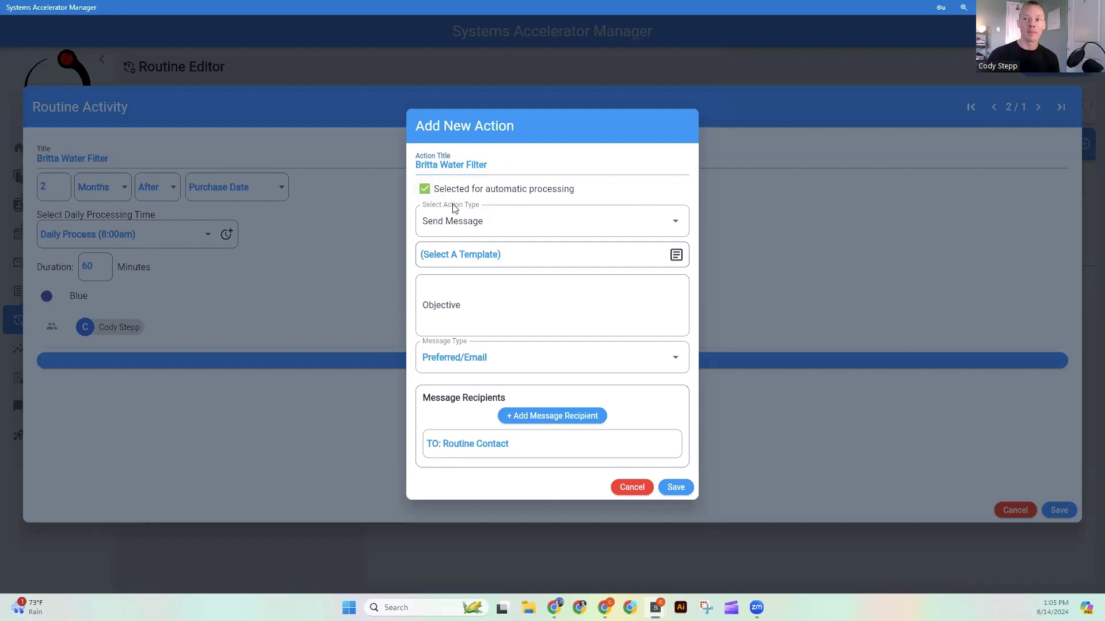
left_click(490, 225)
left_click(491, 223)
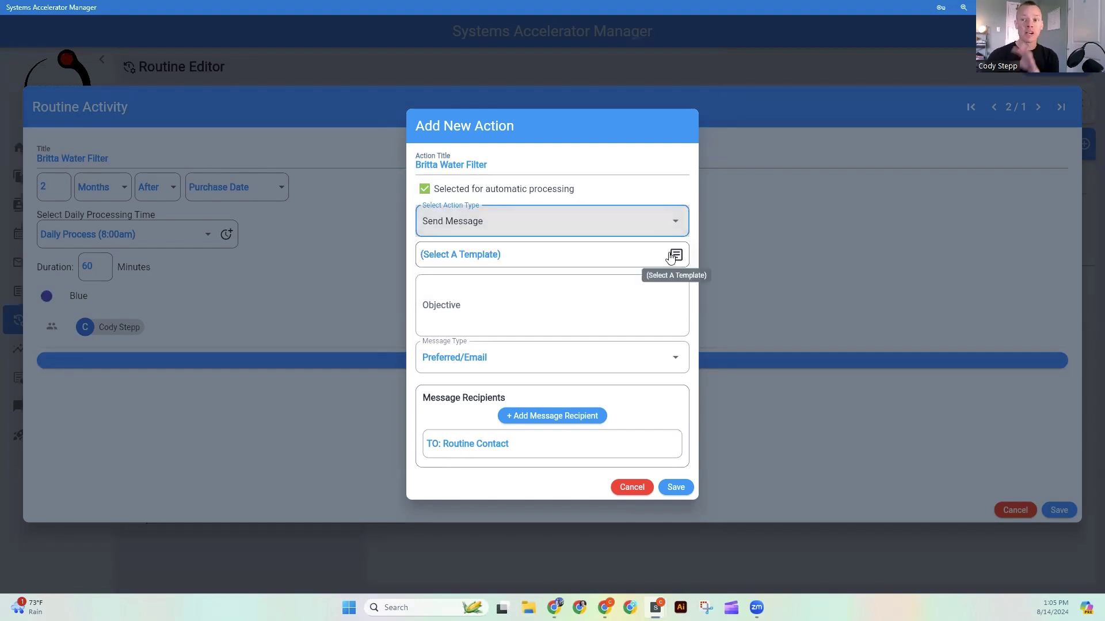
left_click(469, 359)
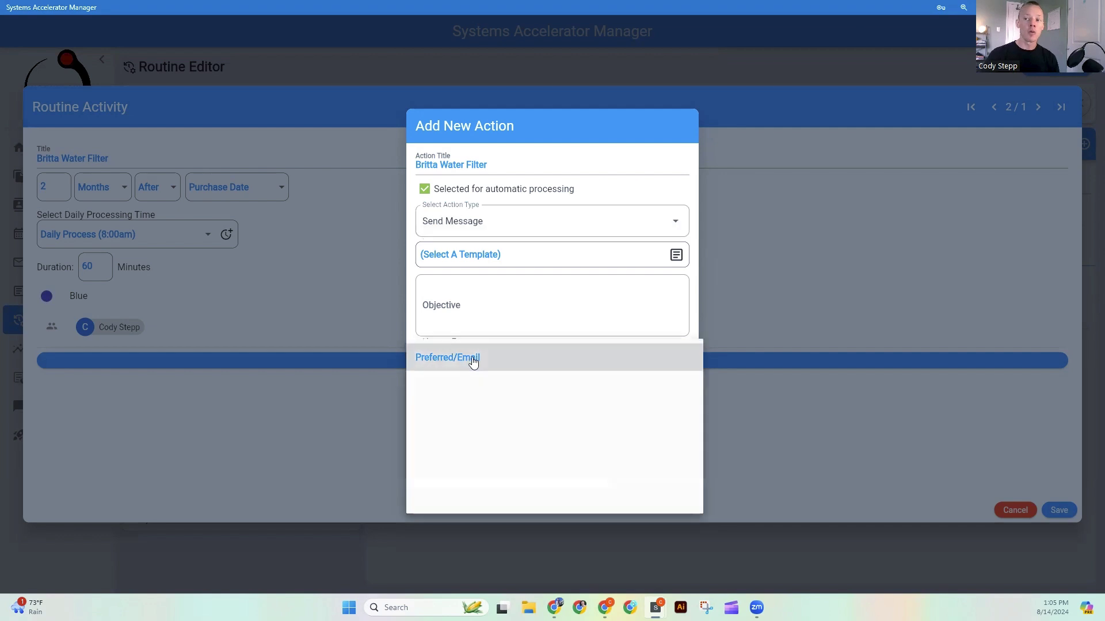
left_click(457, 356)
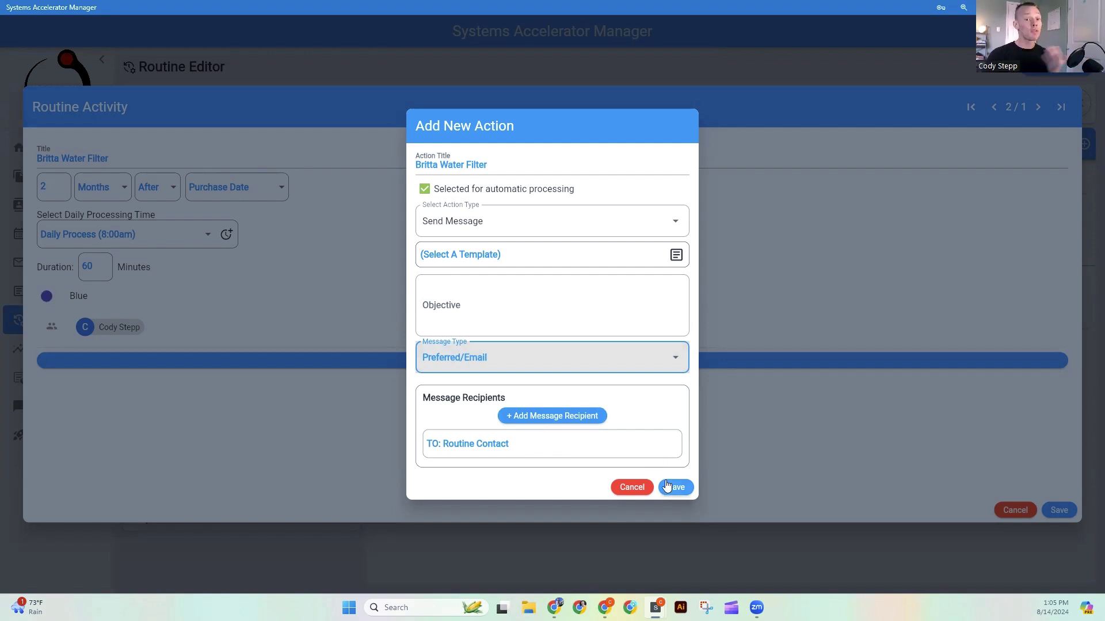
left_click(580, 416)
left_click(527, 282)
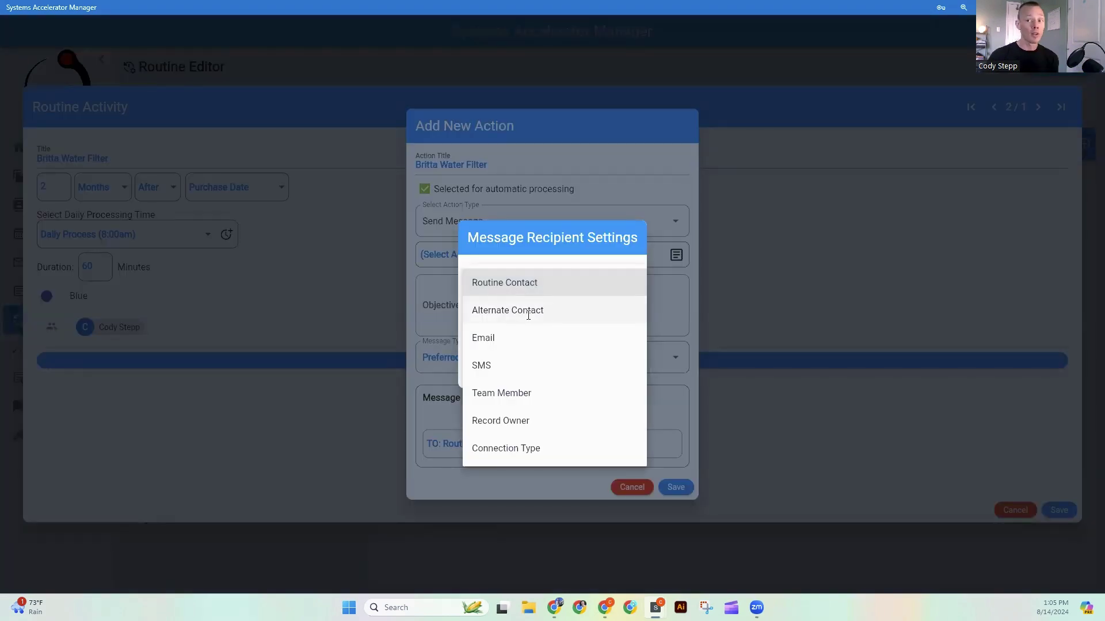
left_click(591, 311)
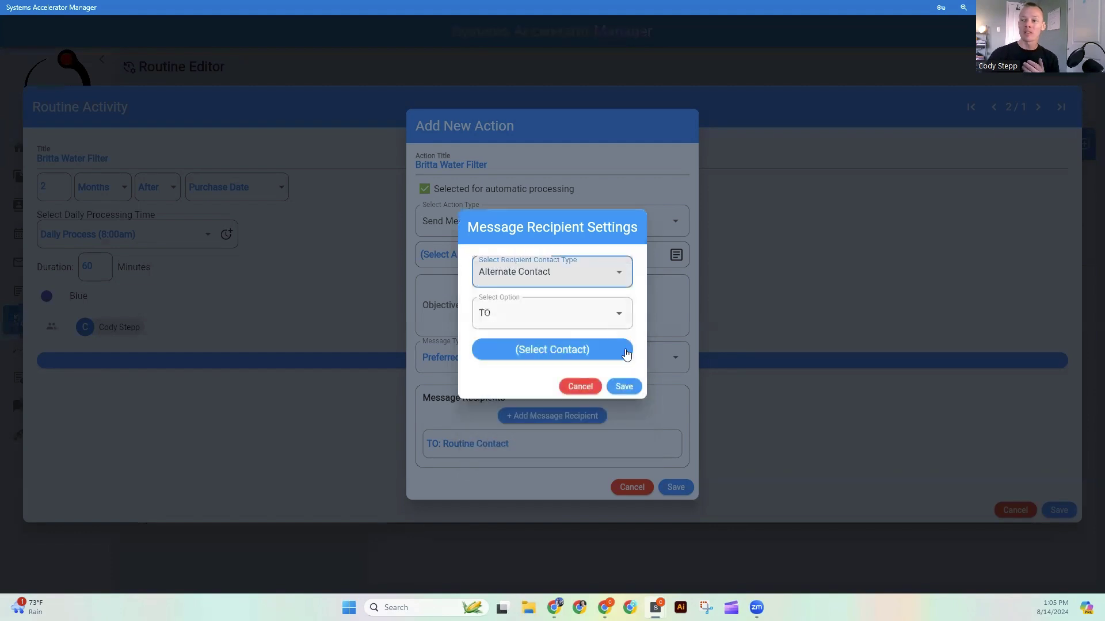
left_click(580, 386)
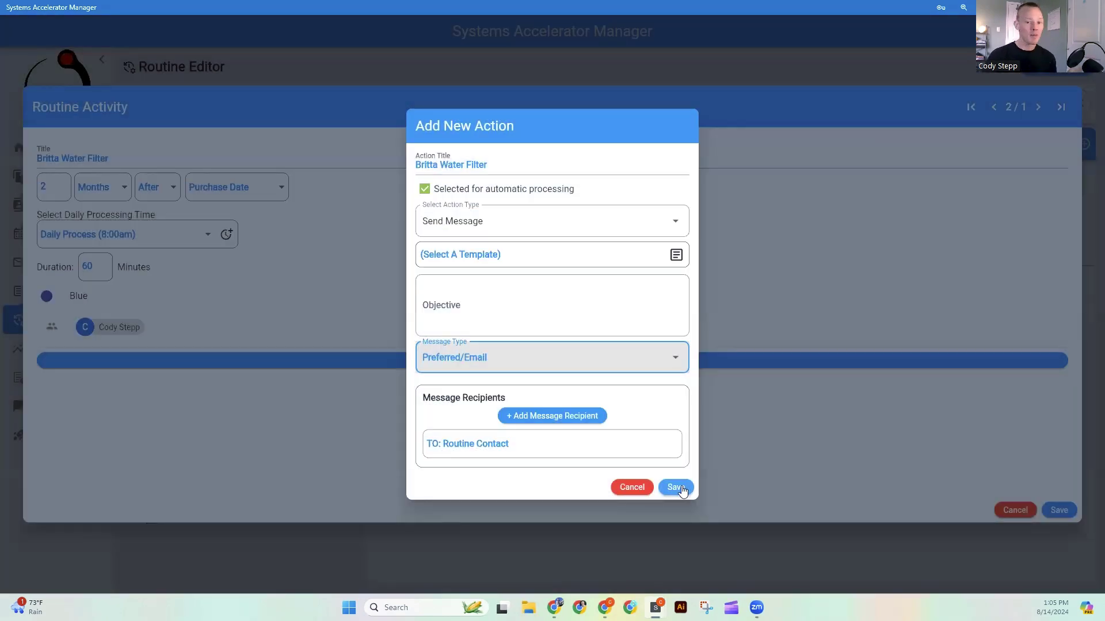
- Save the water filter action and its activity, and add another activity titled "Seasonal Maintenance Tips" to the routine
left_click(676, 488)
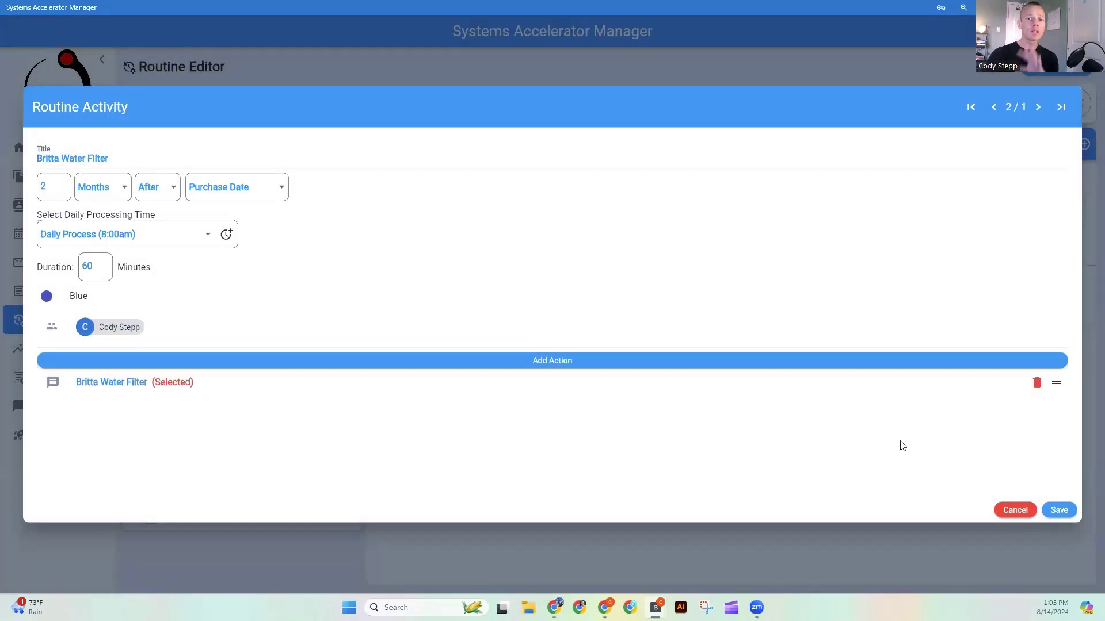
left_click(1060, 508)
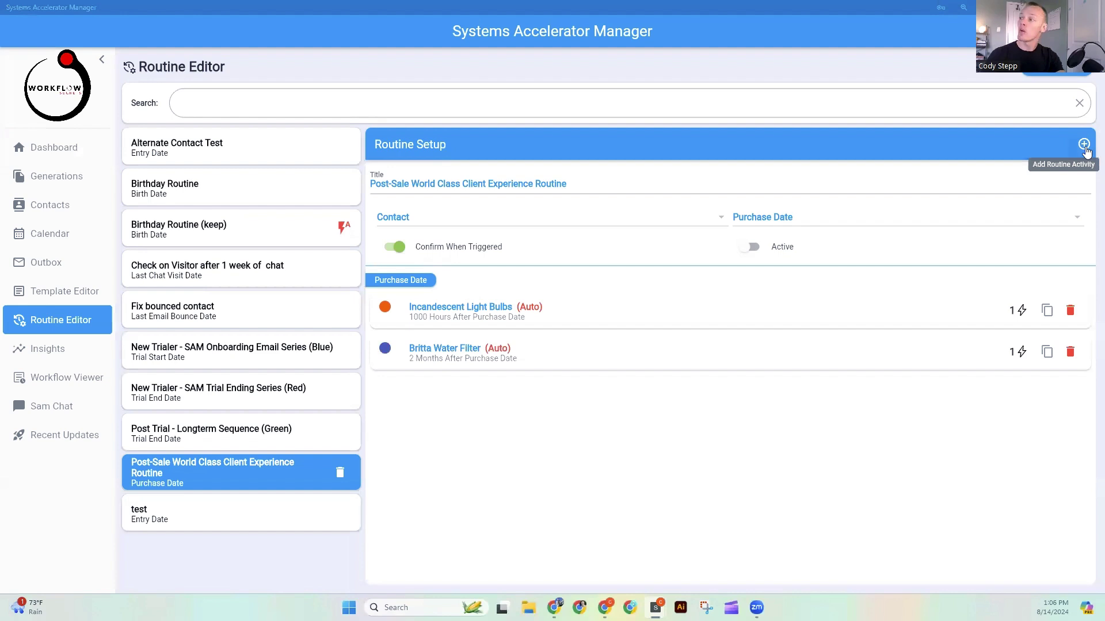
left_click(1084, 145)
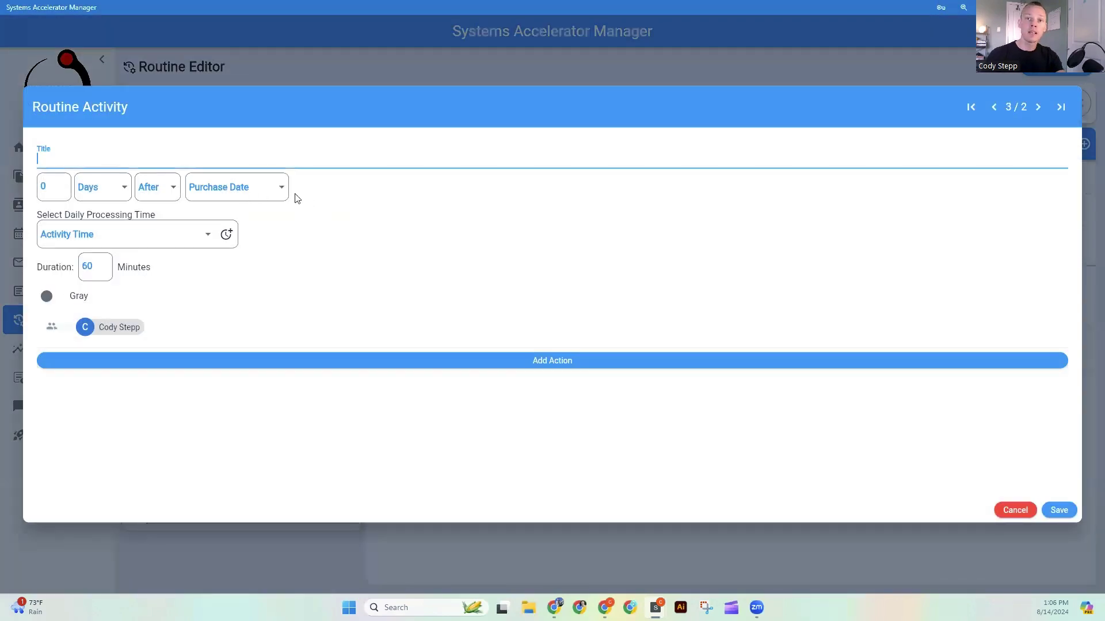
type("Seasonal Maintenance Tips")
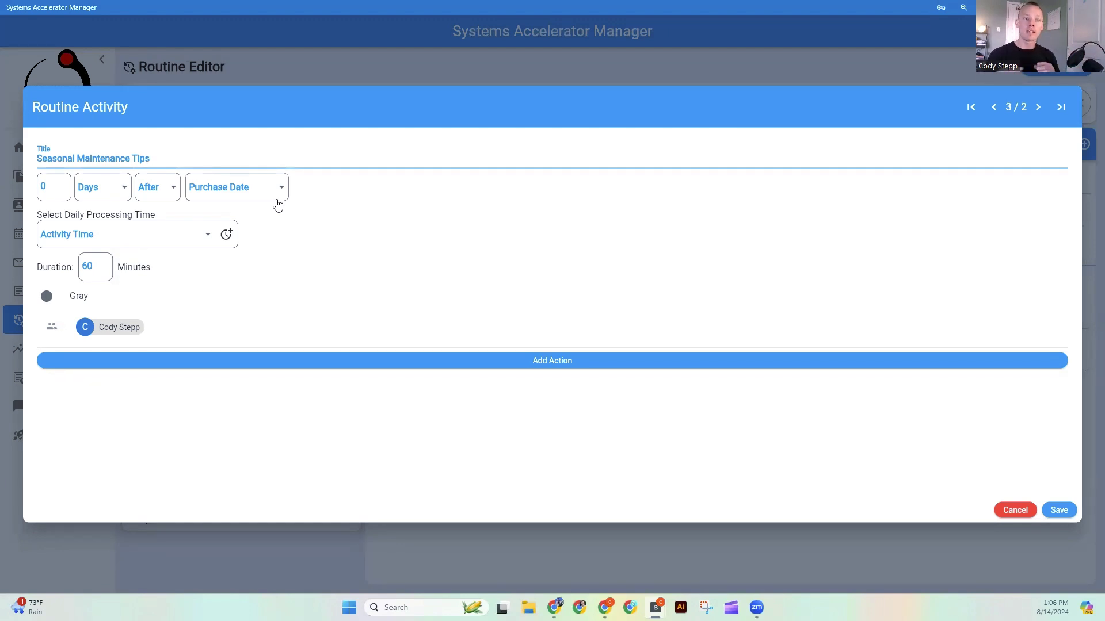
- Schedule the seasonal maintenance activity 4 months after the Start Date
left_click(263, 198)
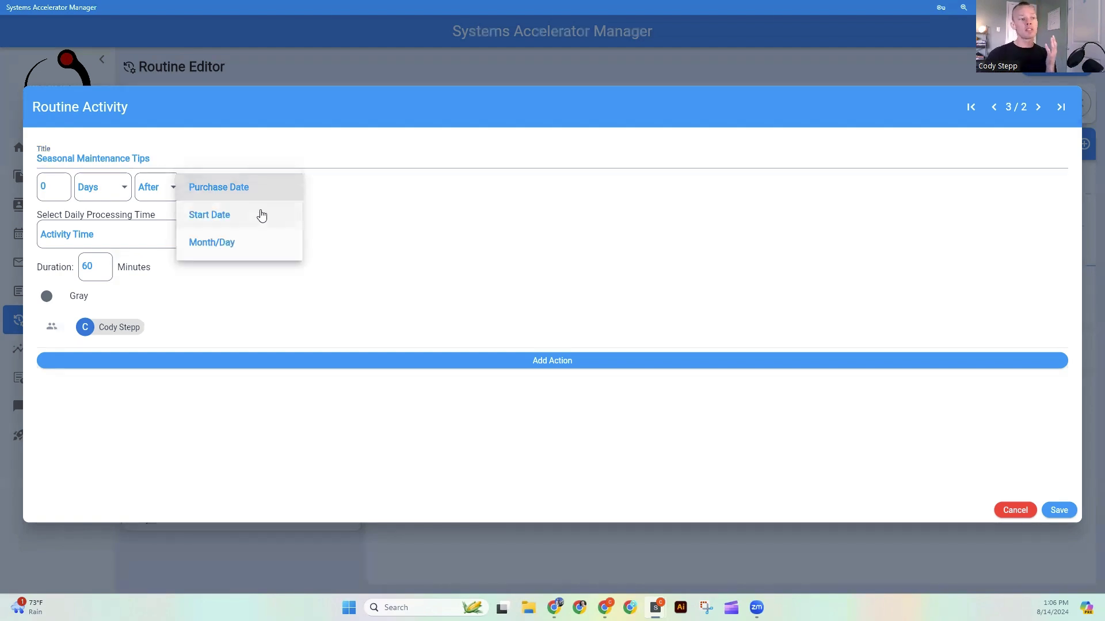
left_click(262, 215)
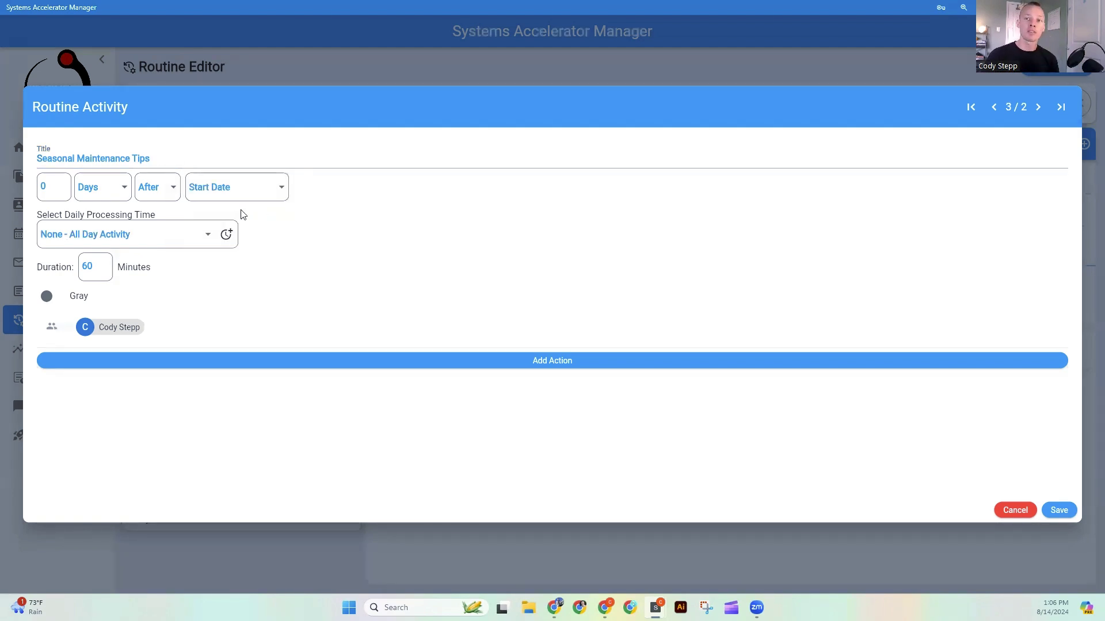
double_click(43, 186)
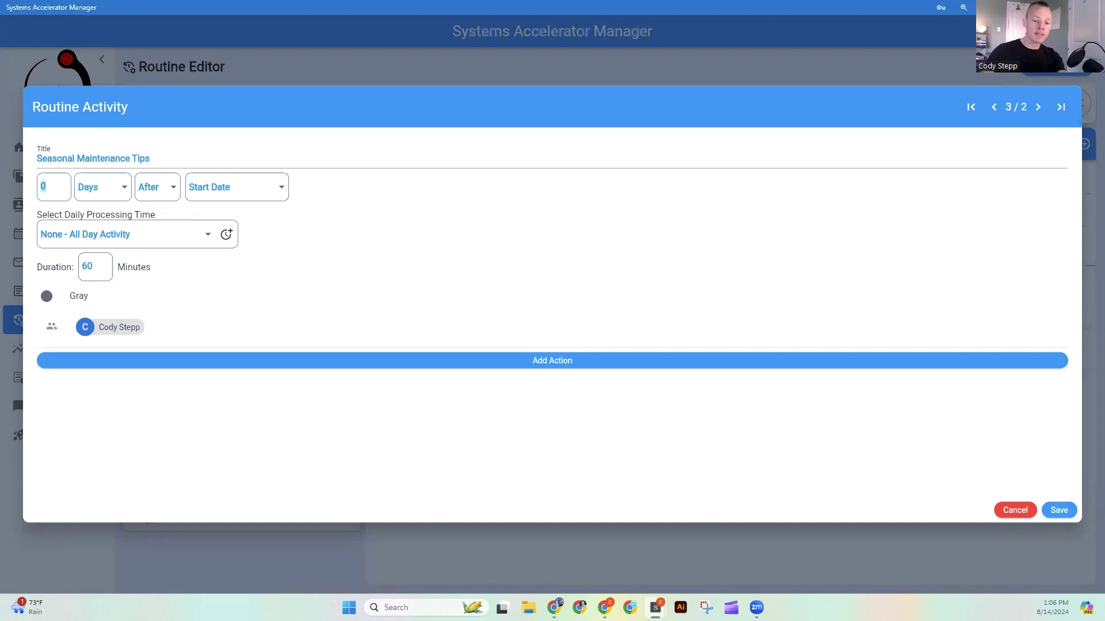
type("4")
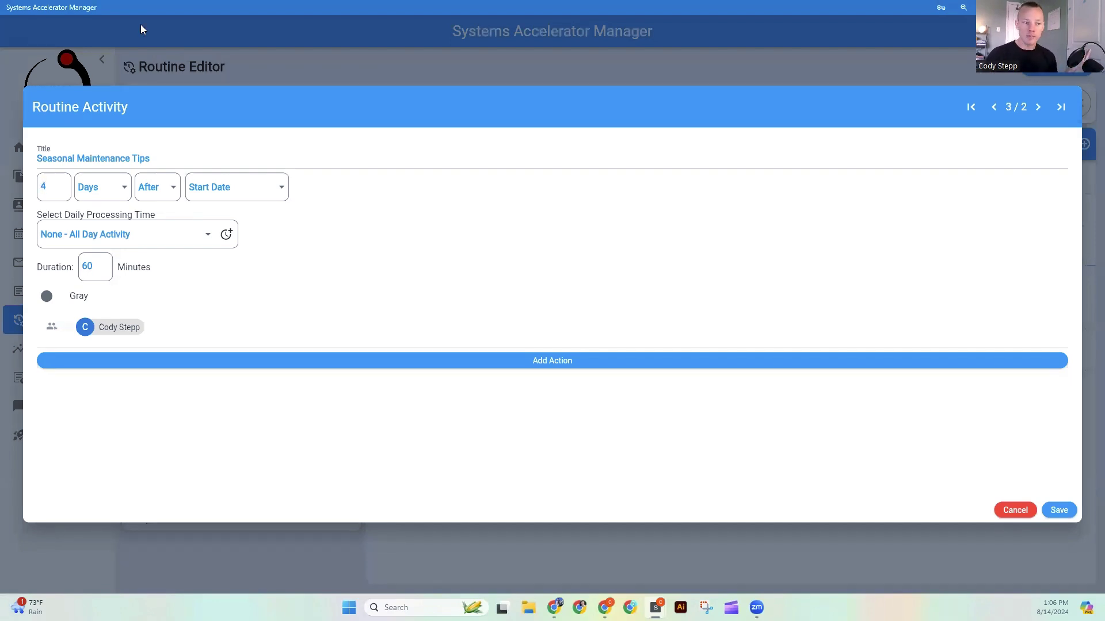
left_click(128, 199)
left_click(106, 242)
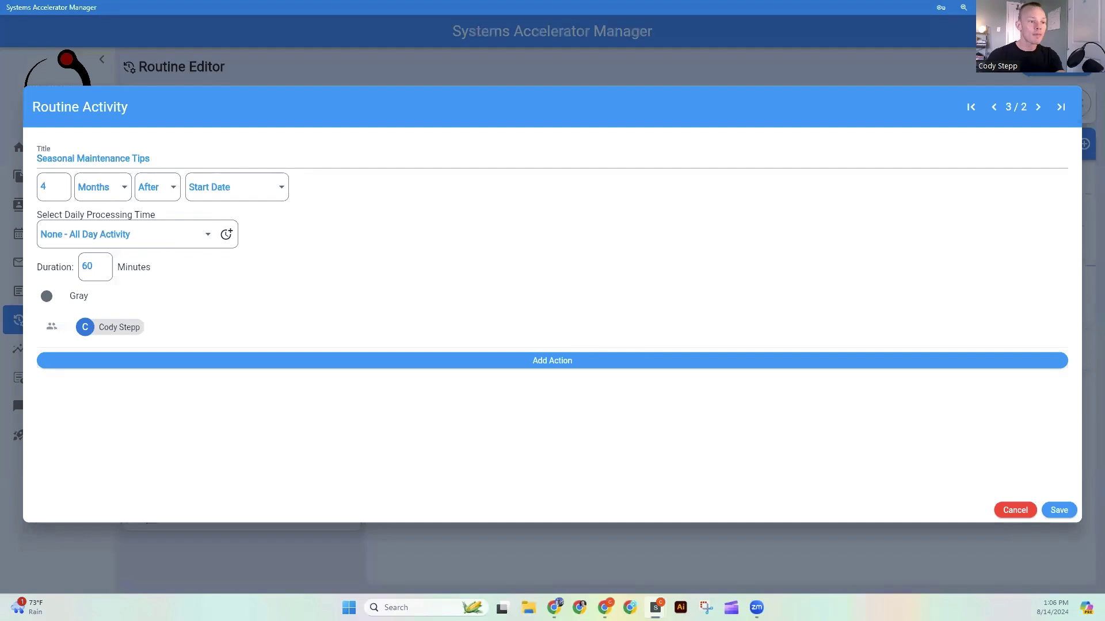
- Set the seasonal maintenance activity's processing time to Daily Process (8:00am) and its colour to Purple
left_click(177, 233)
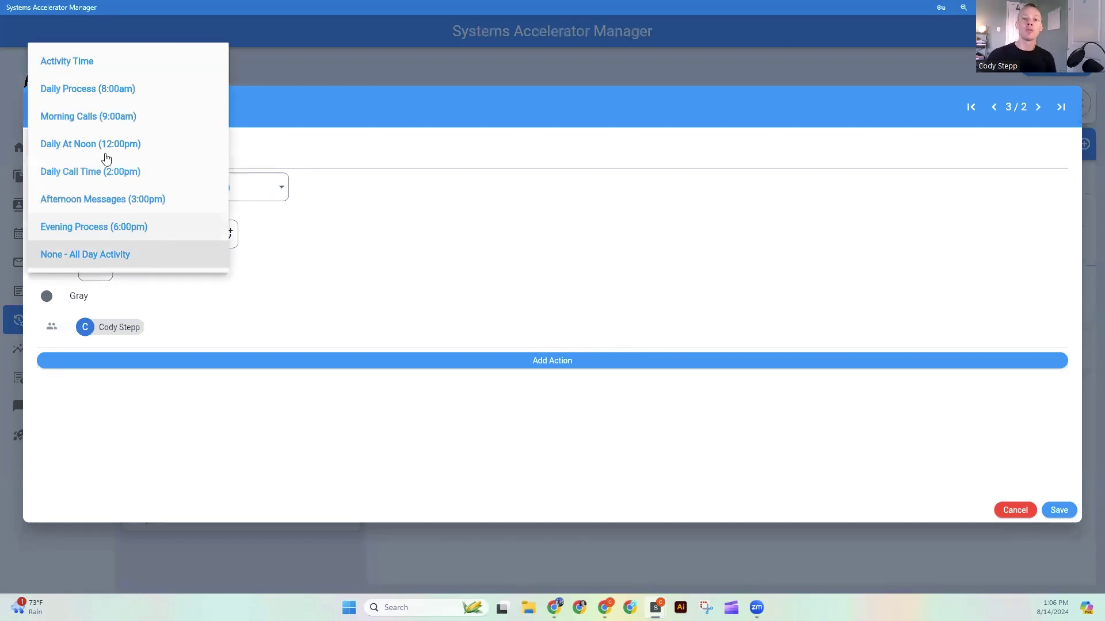
left_click(160, 89)
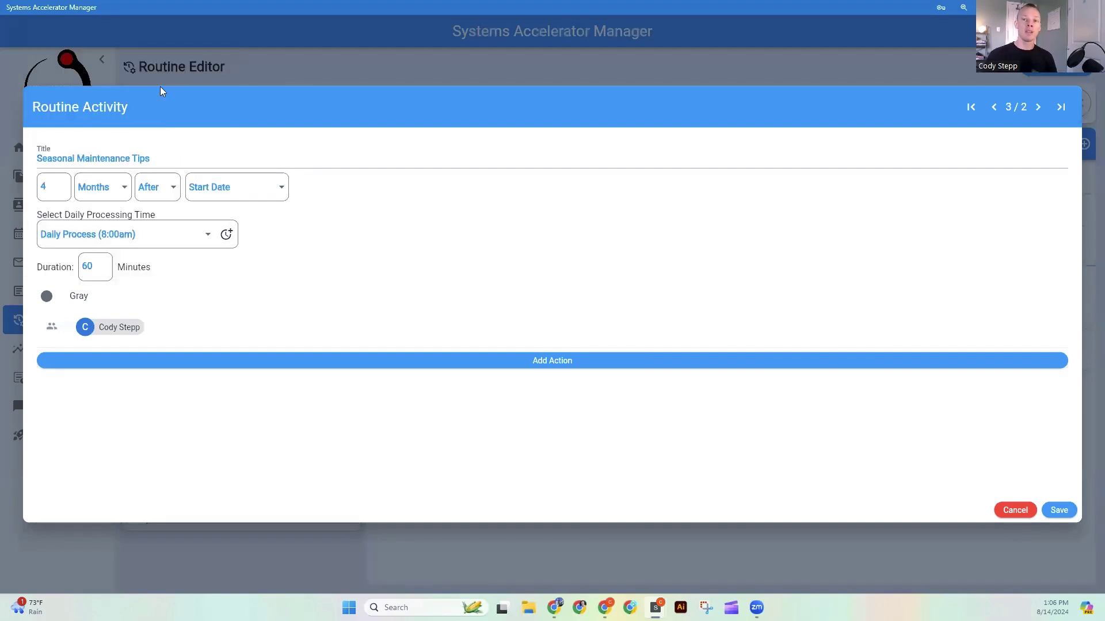
left_click(133, 304)
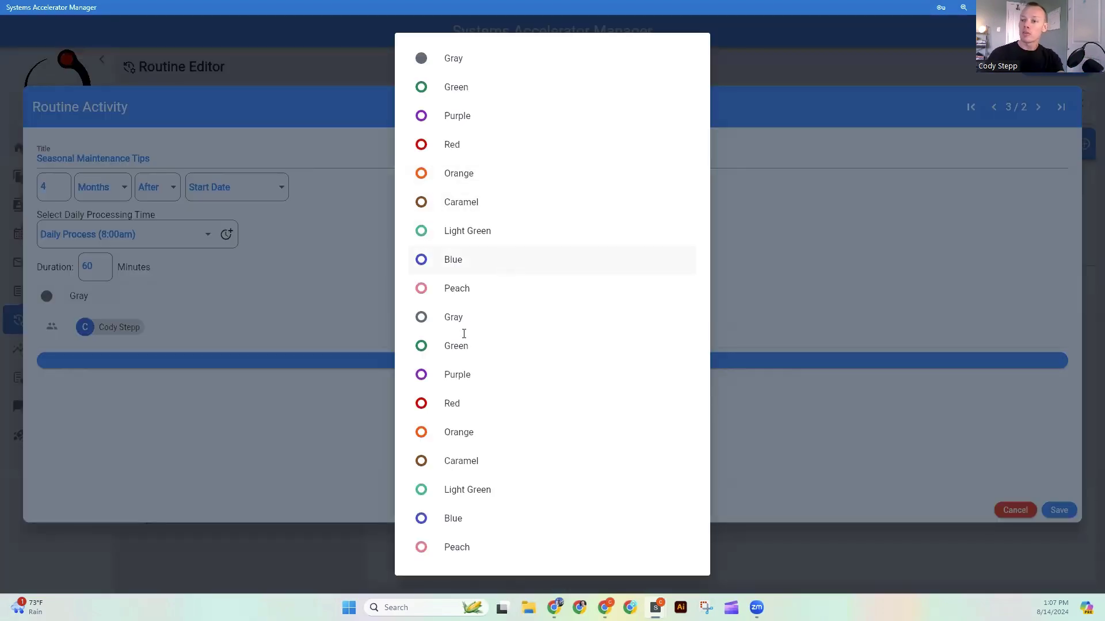
left_click(465, 374)
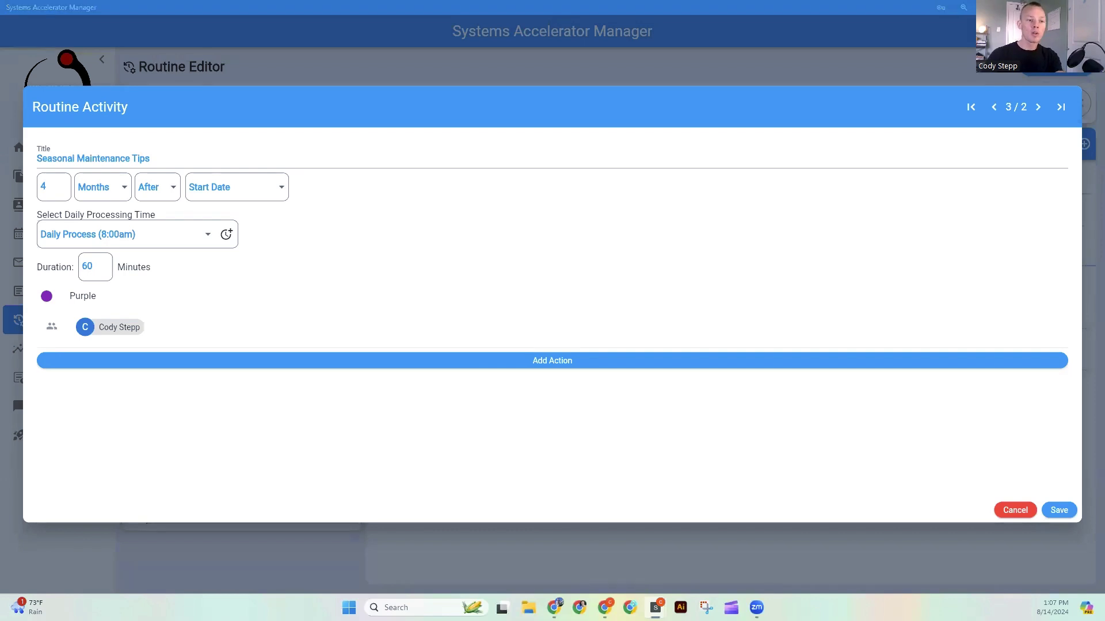
- Add and save a Send Message action titled "Winter Maintenance Tips", selected for automatic processing, in the seasonal activity
left_click(550, 360)
left_click(550, 167)
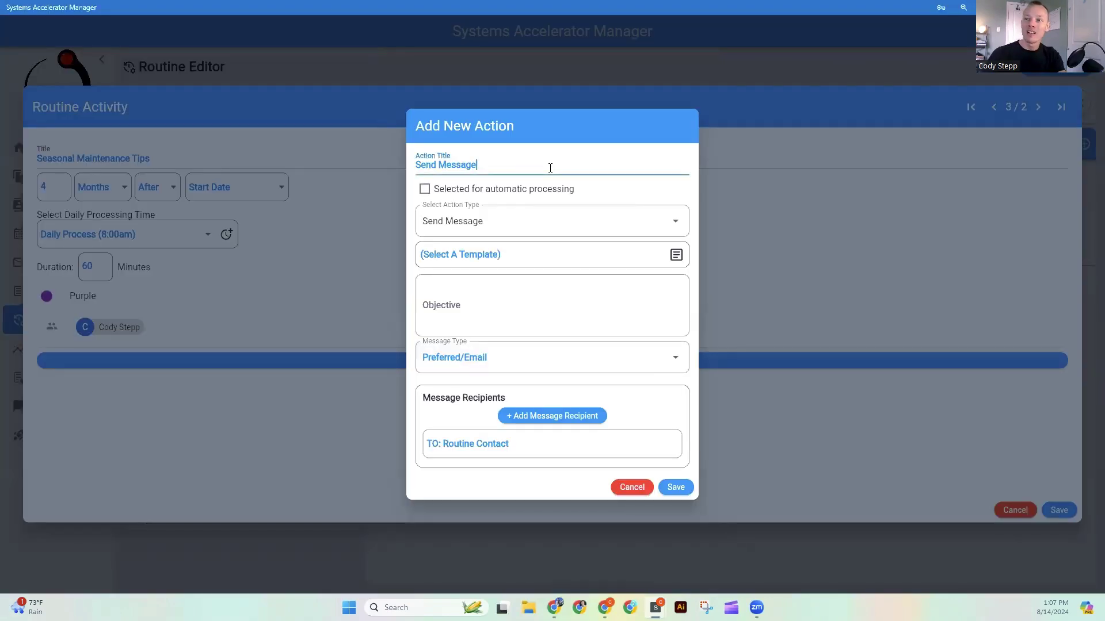
triple_click(547, 168)
type("Winter Maintenance Tips")
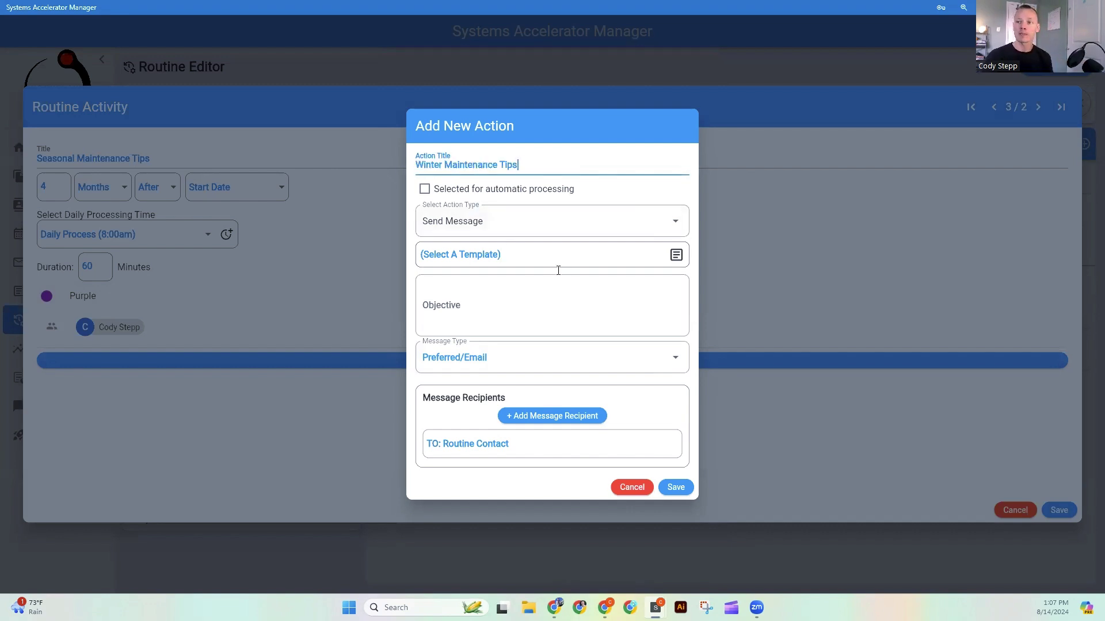
left_click(424, 189)
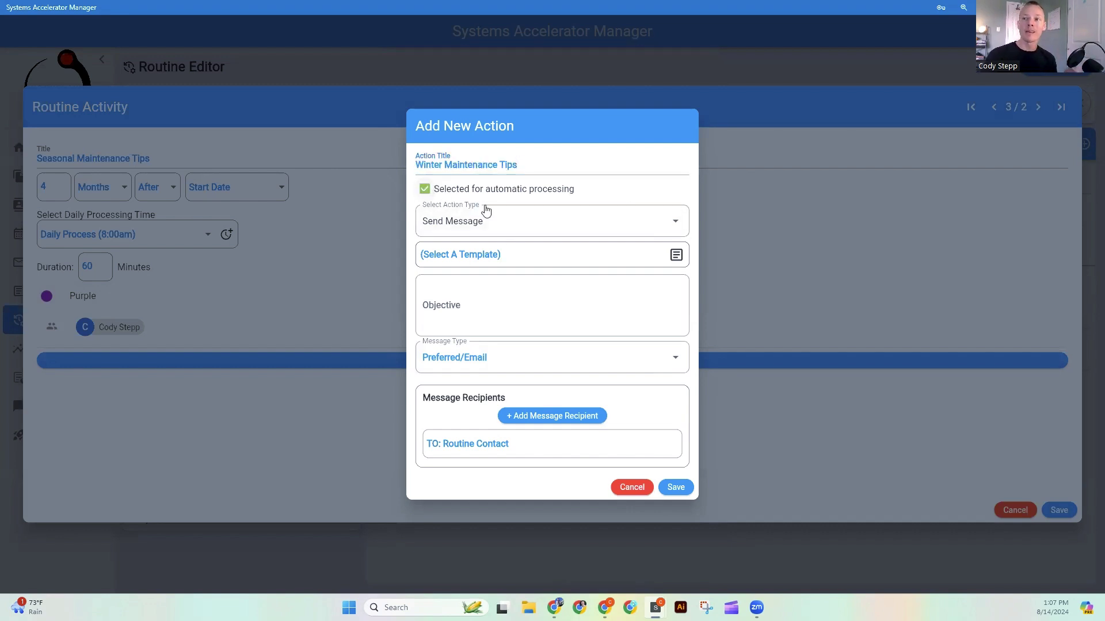
left_click(538, 226)
left_click(541, 219)
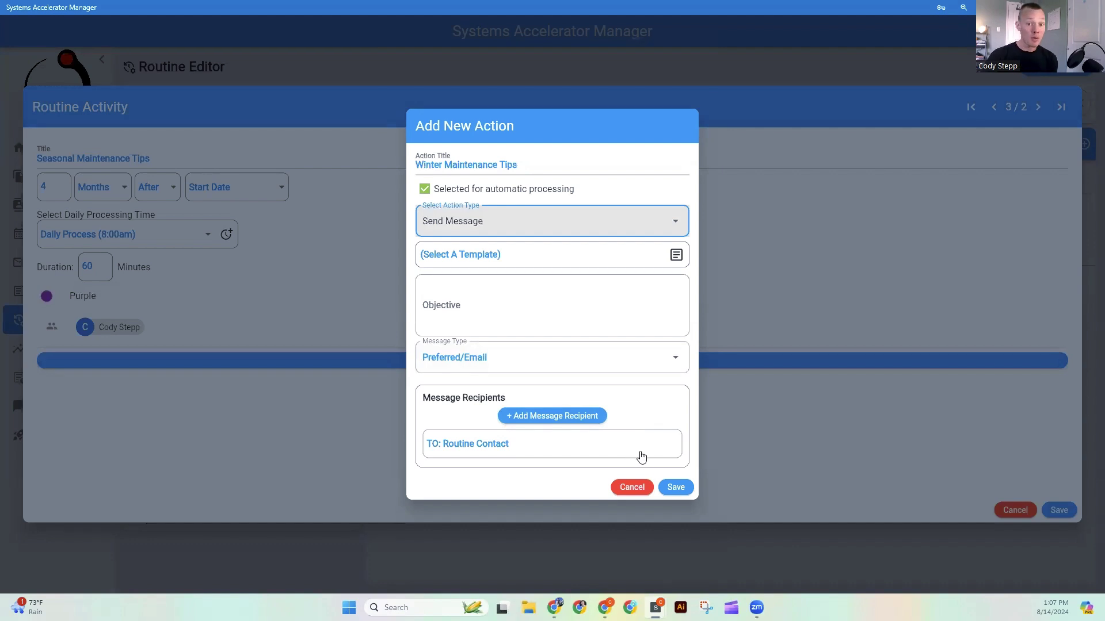
left_click(677, 487)
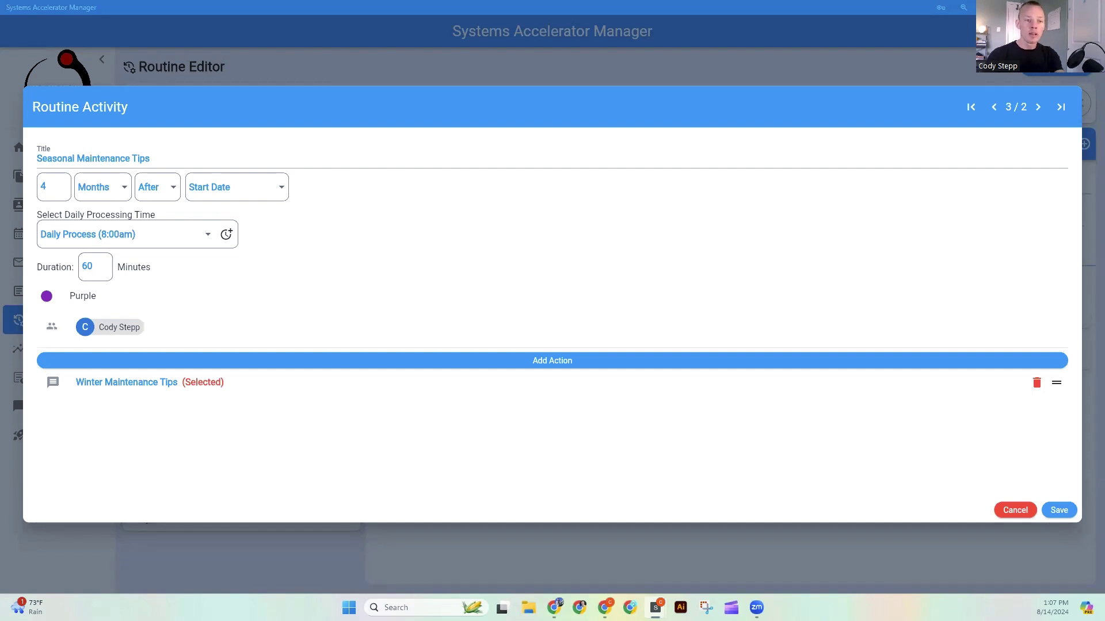
- Add and save a second Send Message action titled "Spring Maintenance Tips", selected for automatic processing, in the seasonal activity
left_click(548, 364)
triple_click(483, 166)
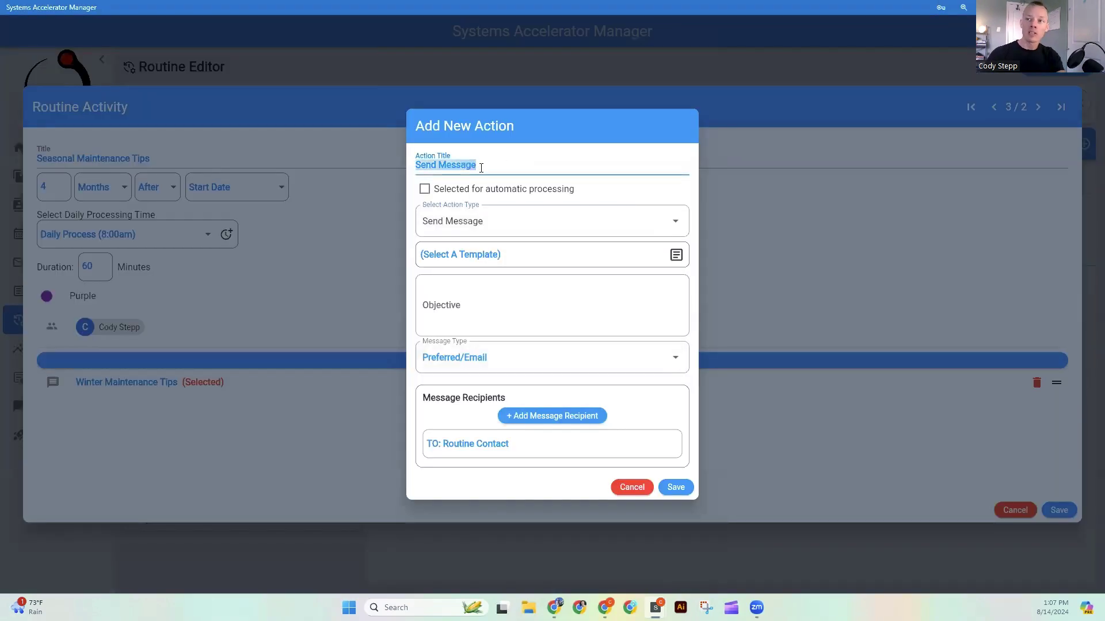
type("Spring Maintenance Tips")
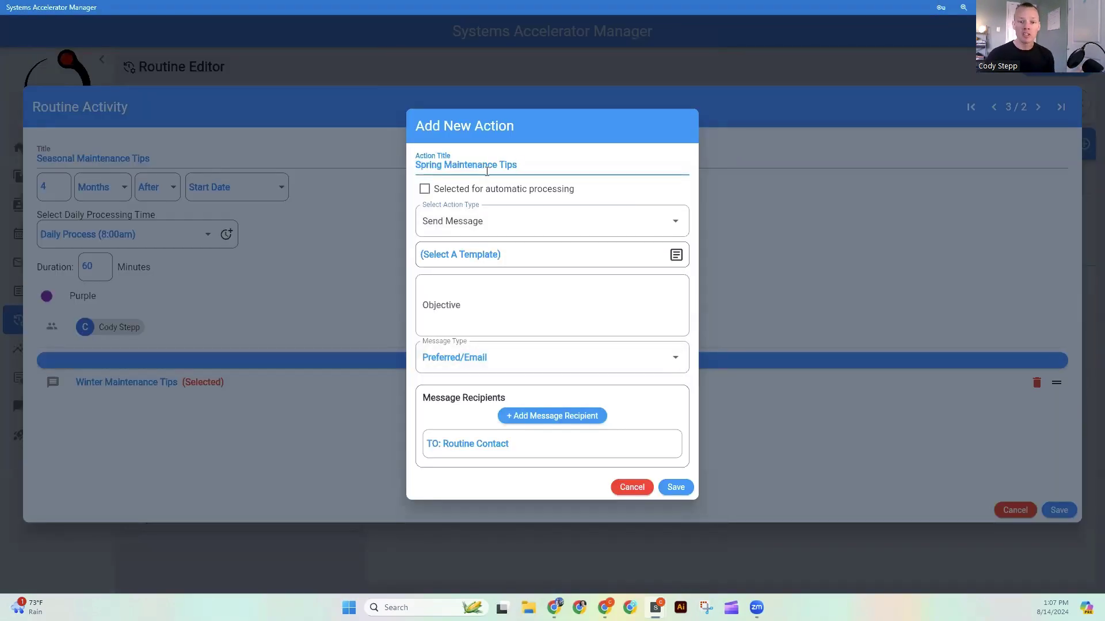
left_click(424, 189)
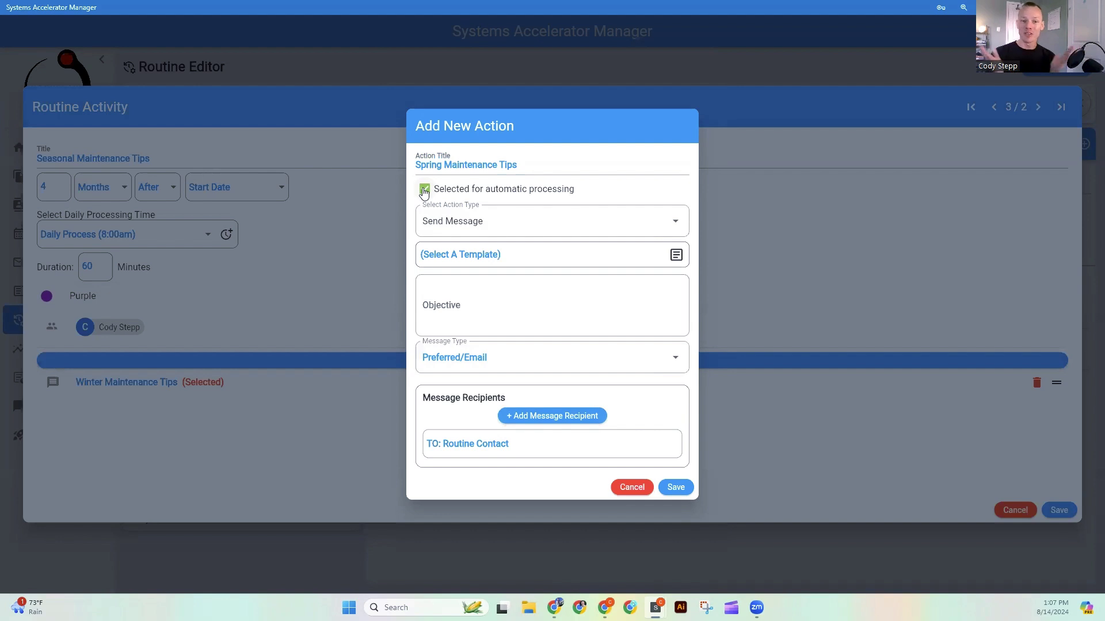
left_click(425, 191)
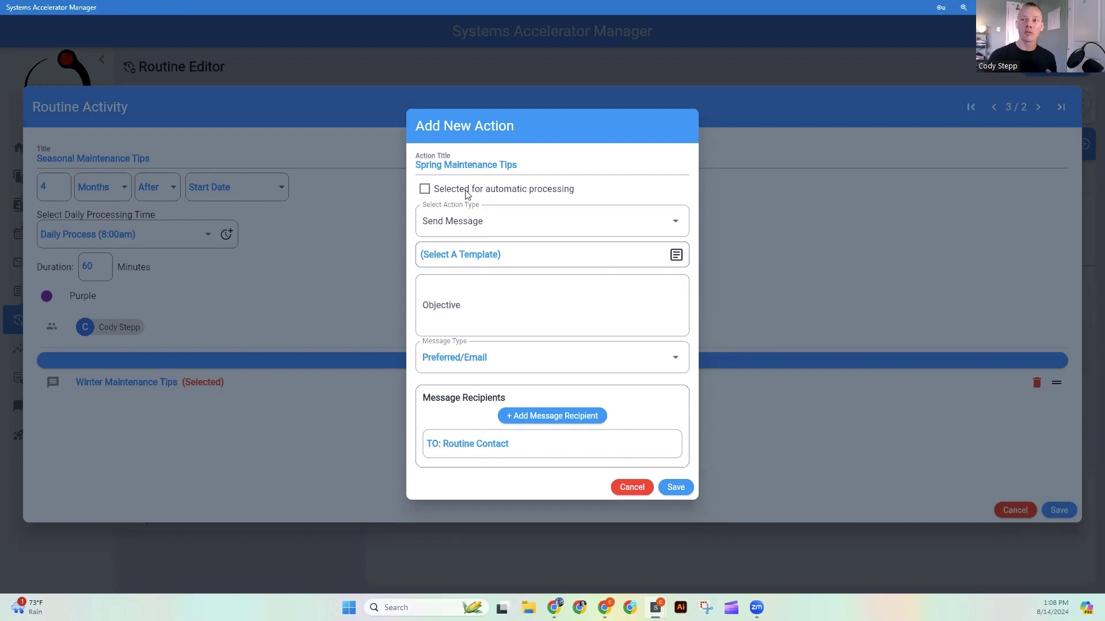
left_click(425, 190)
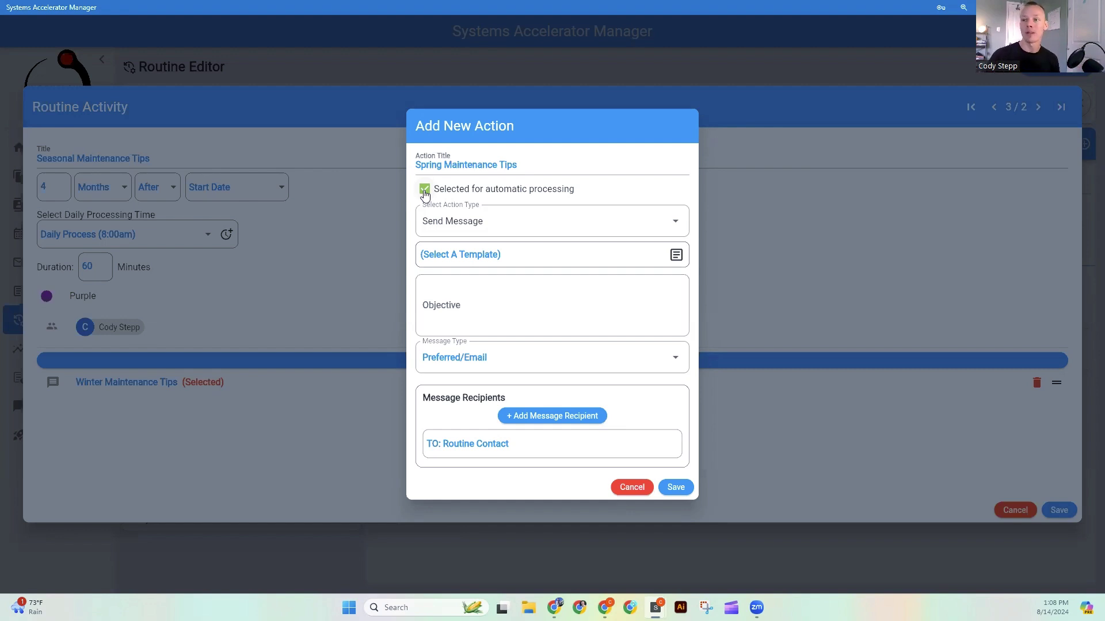
left_click(526, 213)
left_click(495, 233)
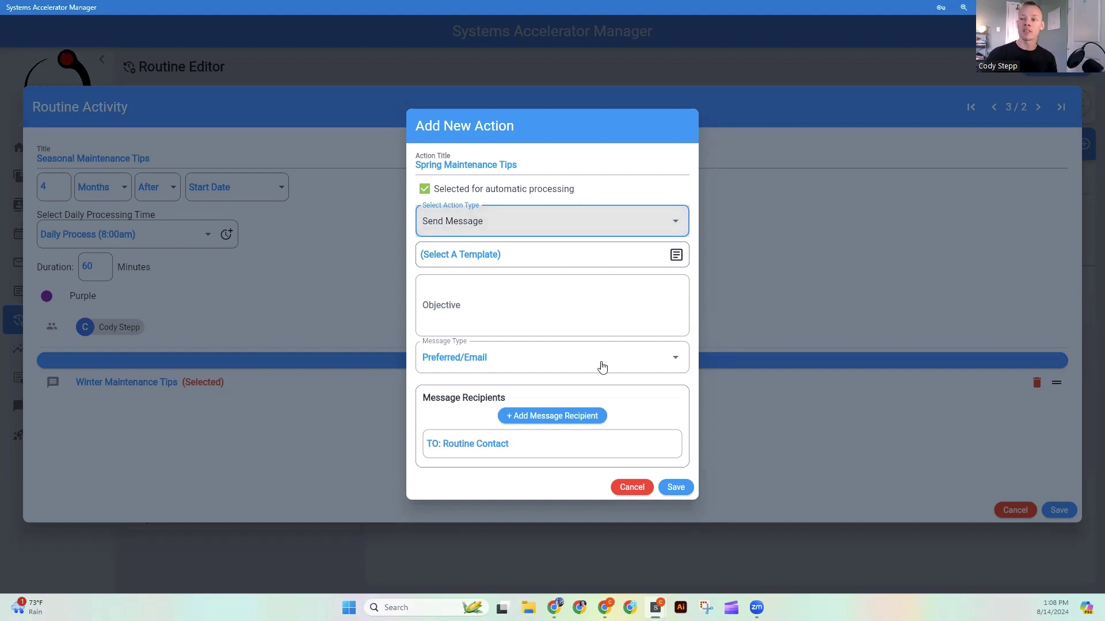
left_click(676, 488)
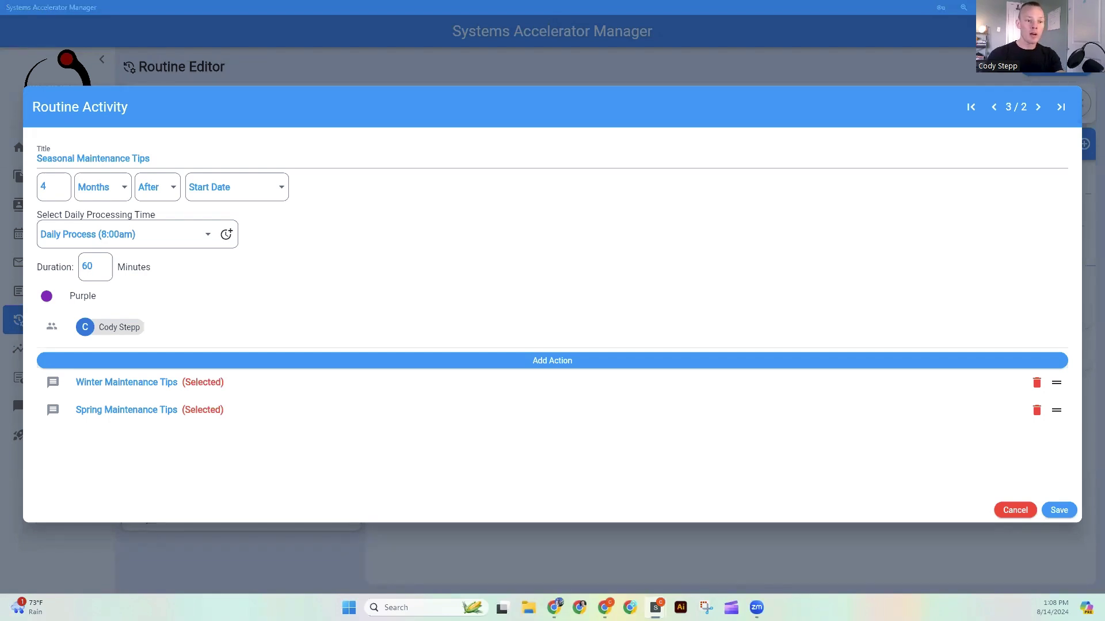
- Add and save a Send Message action titled "Summer Maintenance Tips", selected for automatic processing, in the seasonal activity
left_click(587, 365)
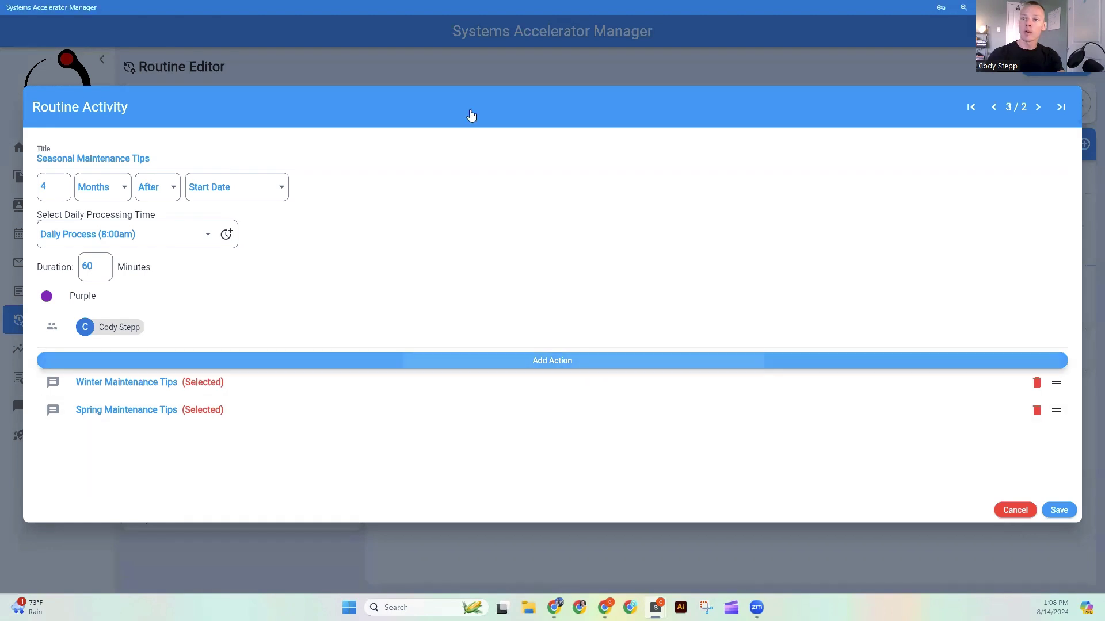
triple_click(454, 167)
type("Summer Maintenance Tips")
left_click(425, 189)
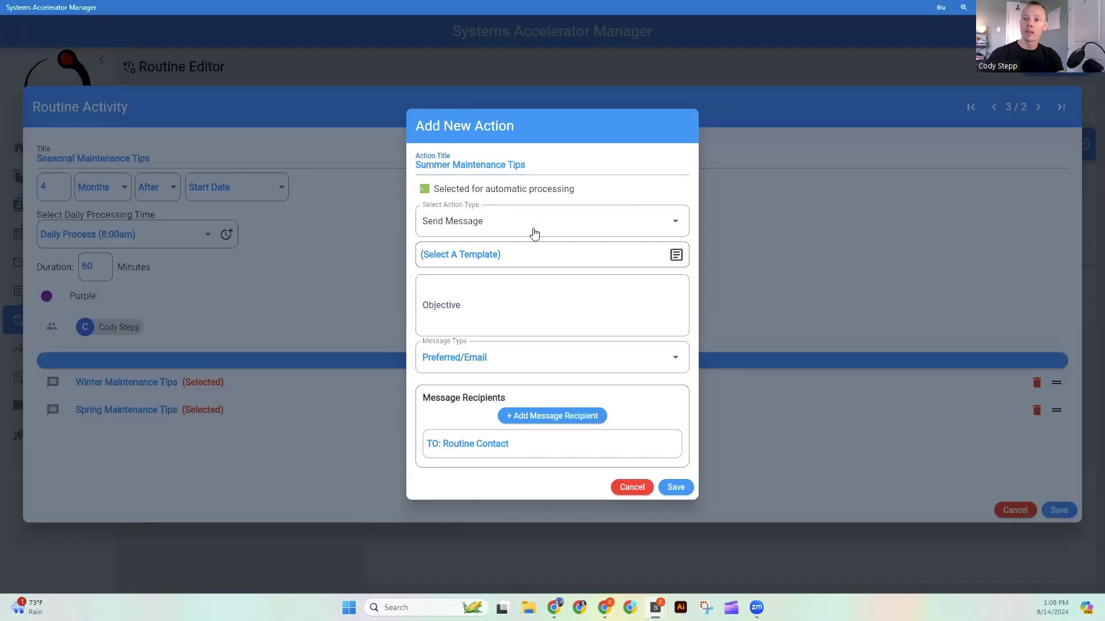
left_click(550, 231)
left_click(523, 225)
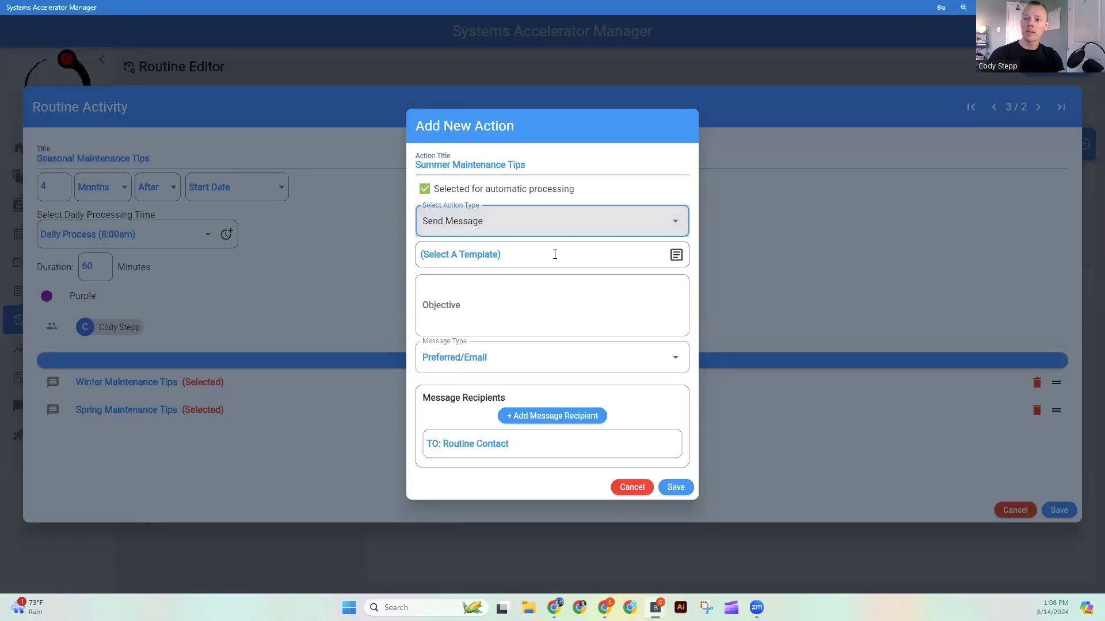
left_click(676, 487)
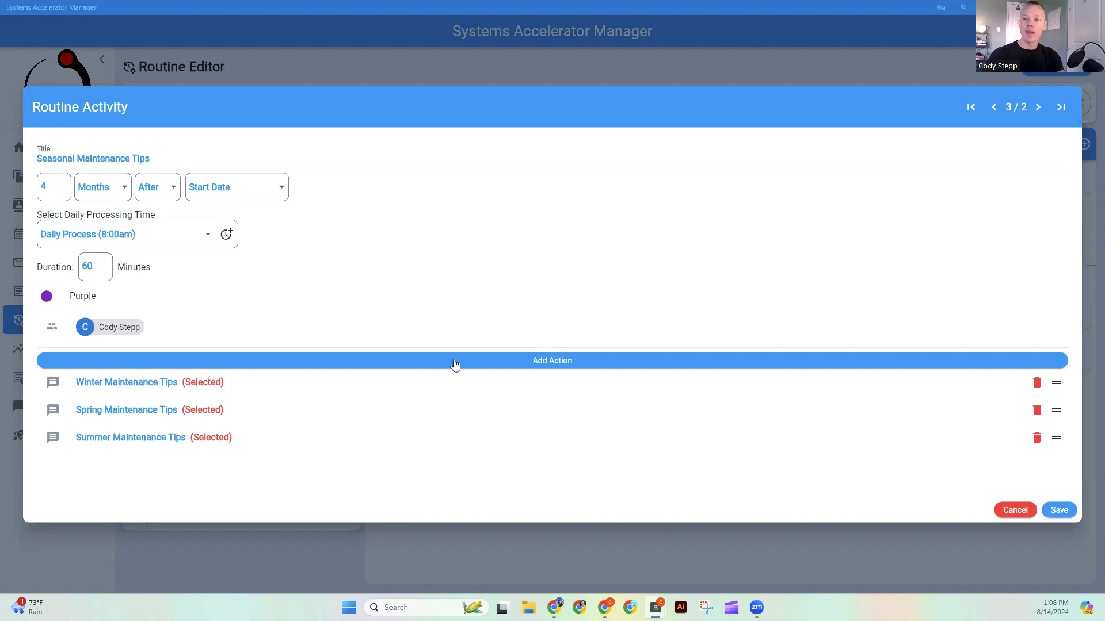
- Add a Send Message action titled "Fall Maintenance Tips", selected for automatic processing, and save the seasonal maintenance activity
left_click(552, 361)
left_click_drag(469, 164, 415, 164)
type("Fall Maintenance Tips")
left_click(424, 190)
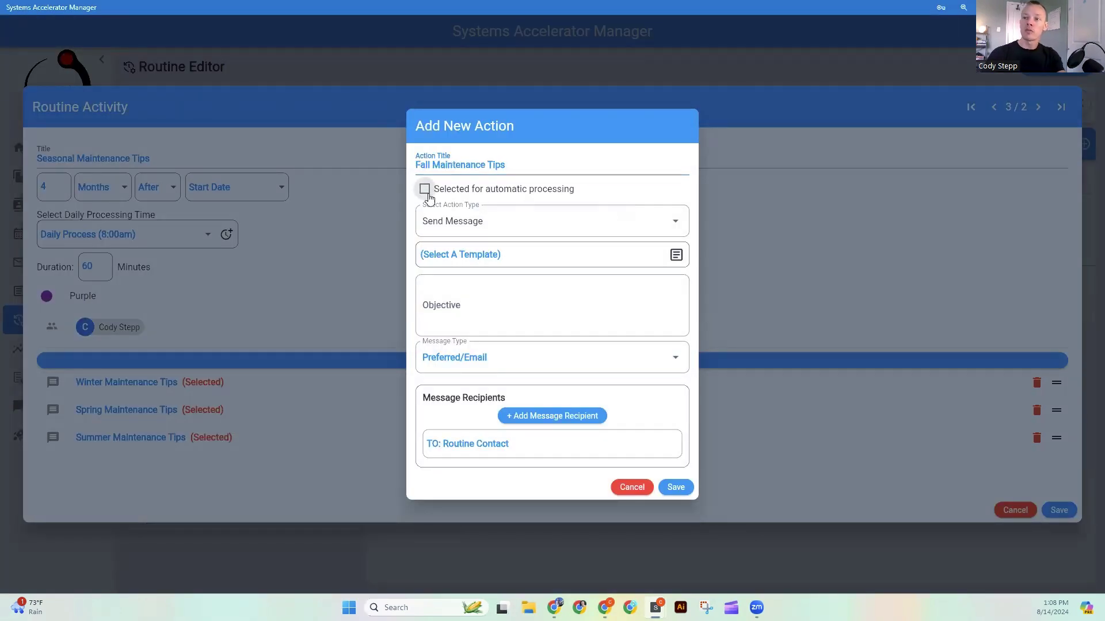
left_click(502, 221)
left_click(500, 220)
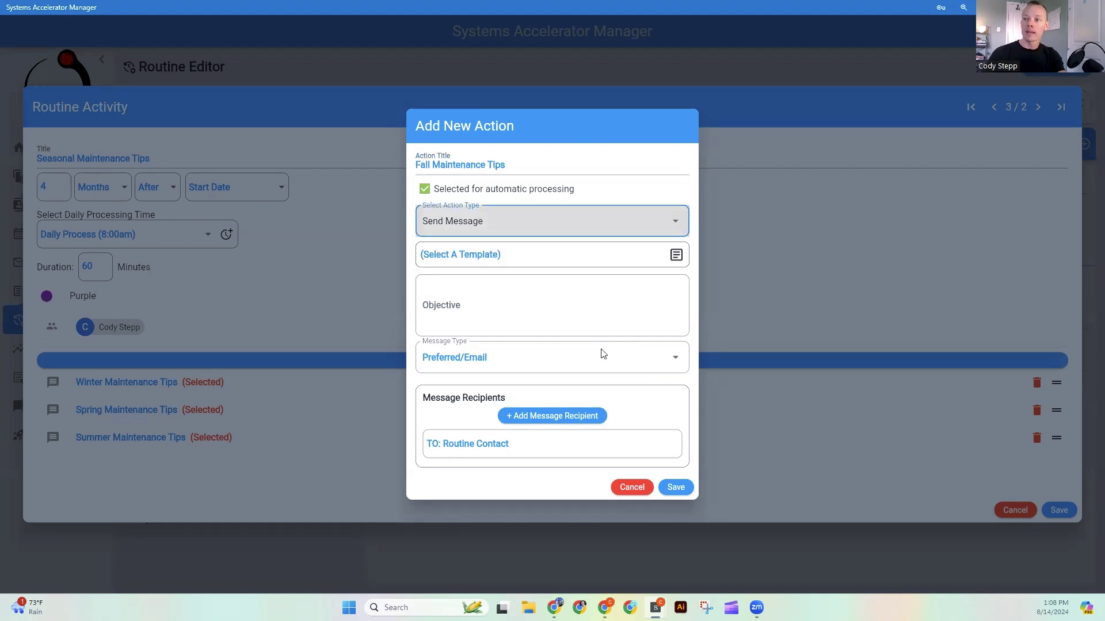
left_click(676, 488)
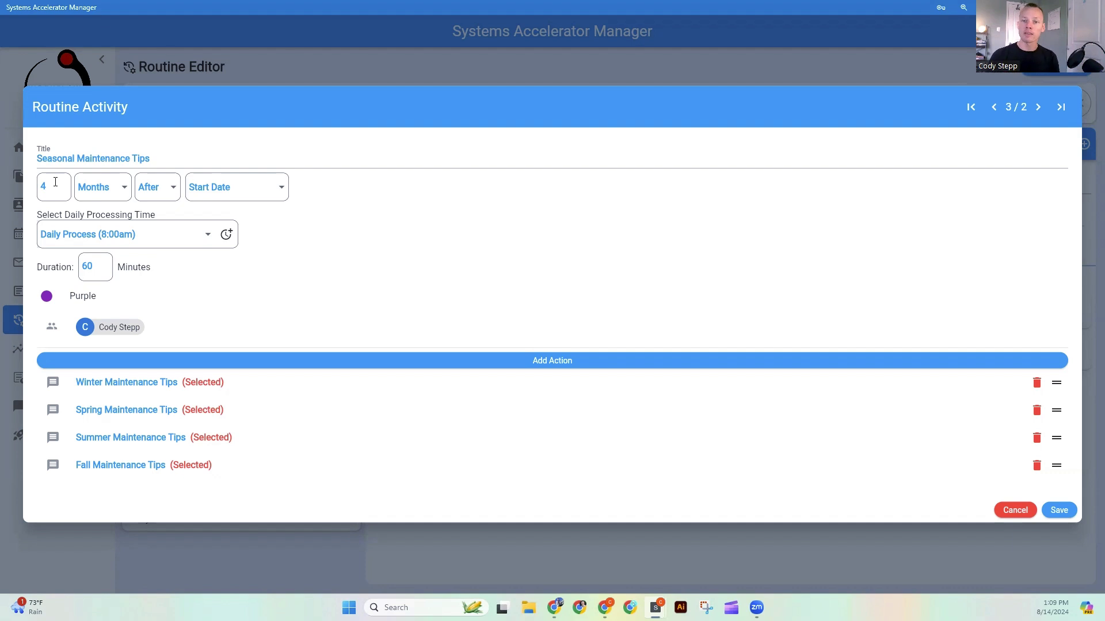
left_click(1059, 512)
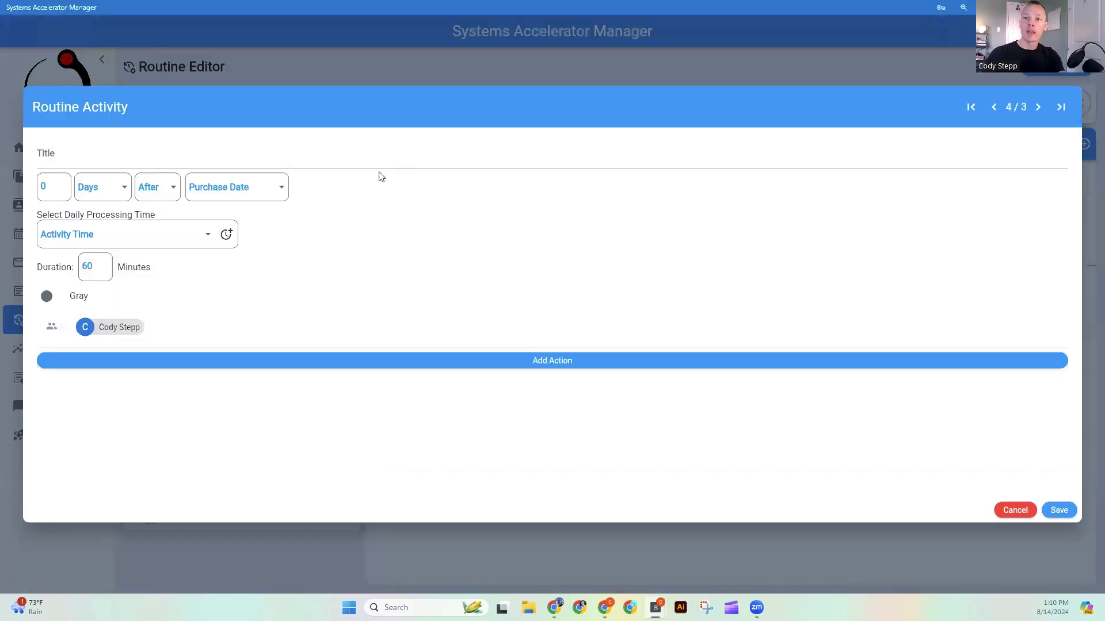
- Title the new routine activity "Seasonal Items: Getting Colder" and schedule it by Month/Day for September 15
left_click(374, 158)
type("Seasonal Items: Getting Colder")
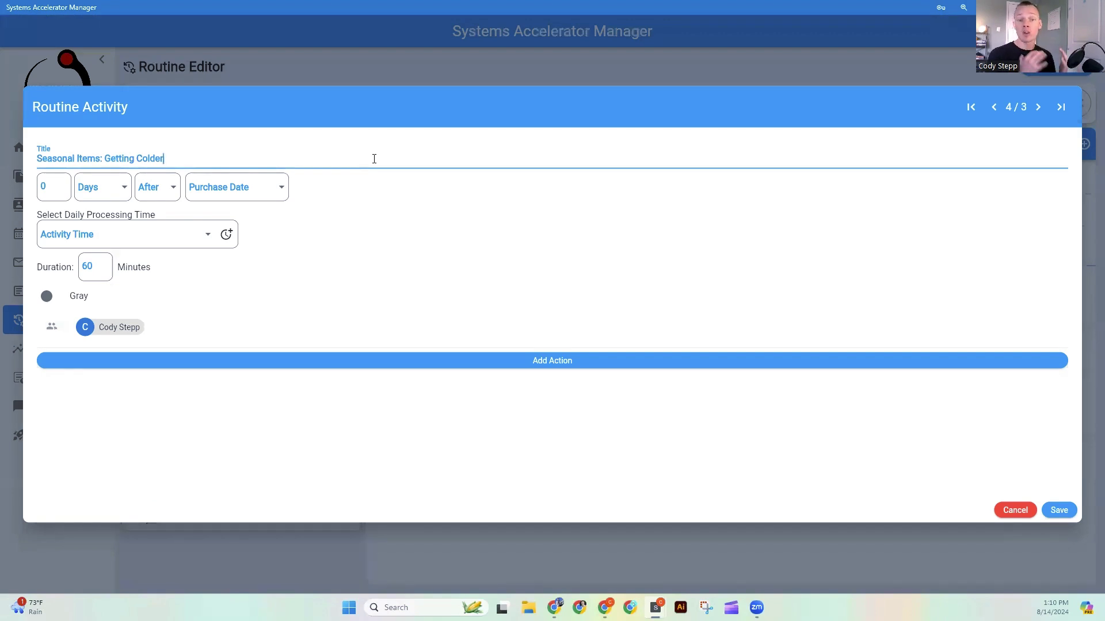
left_click(227, 194)
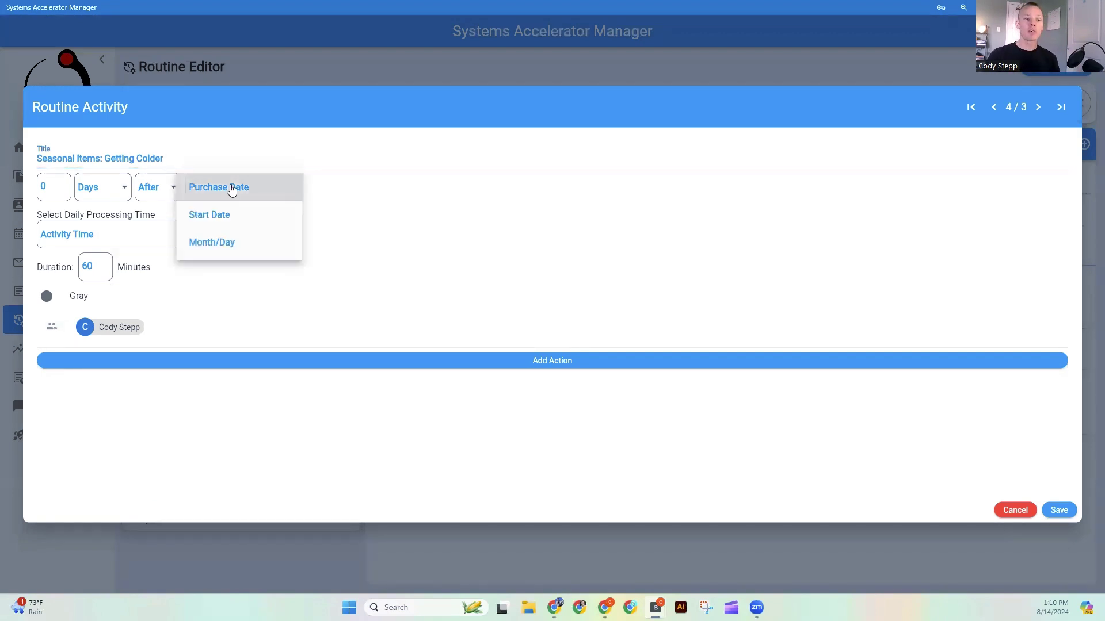
left_click(242, 242)
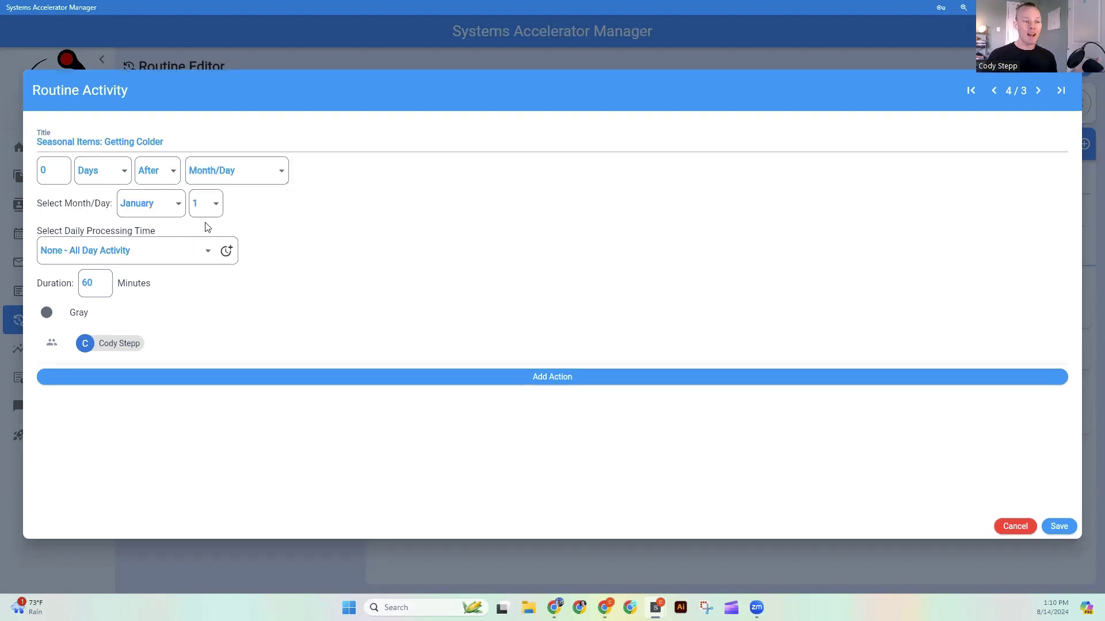
left_click(167, 209)
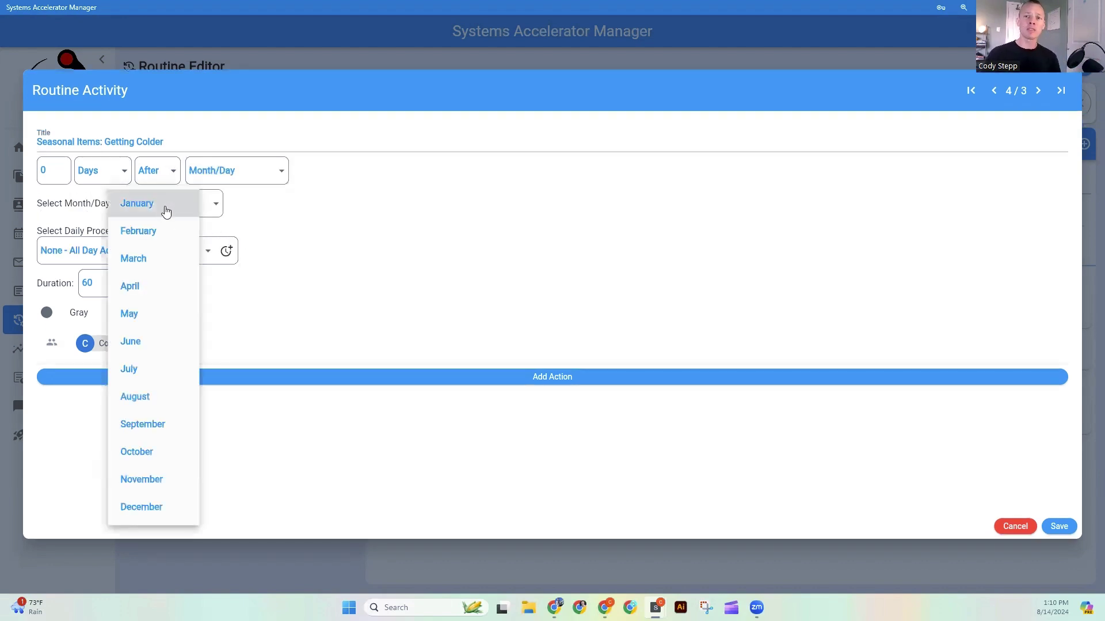
left_click(153, 424)
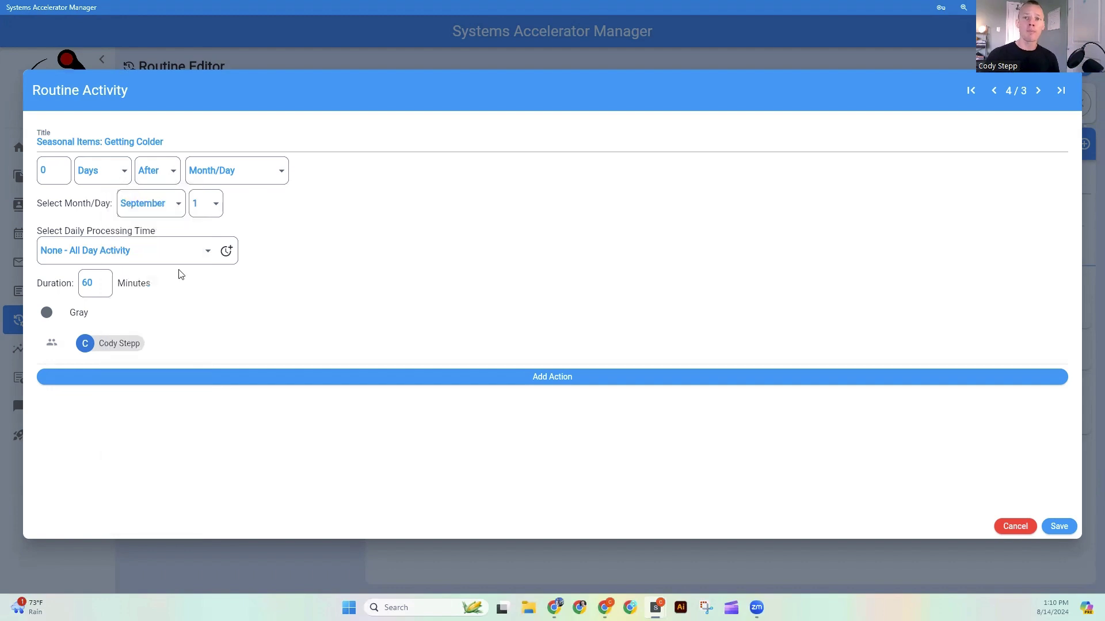
left_click(215, 217)
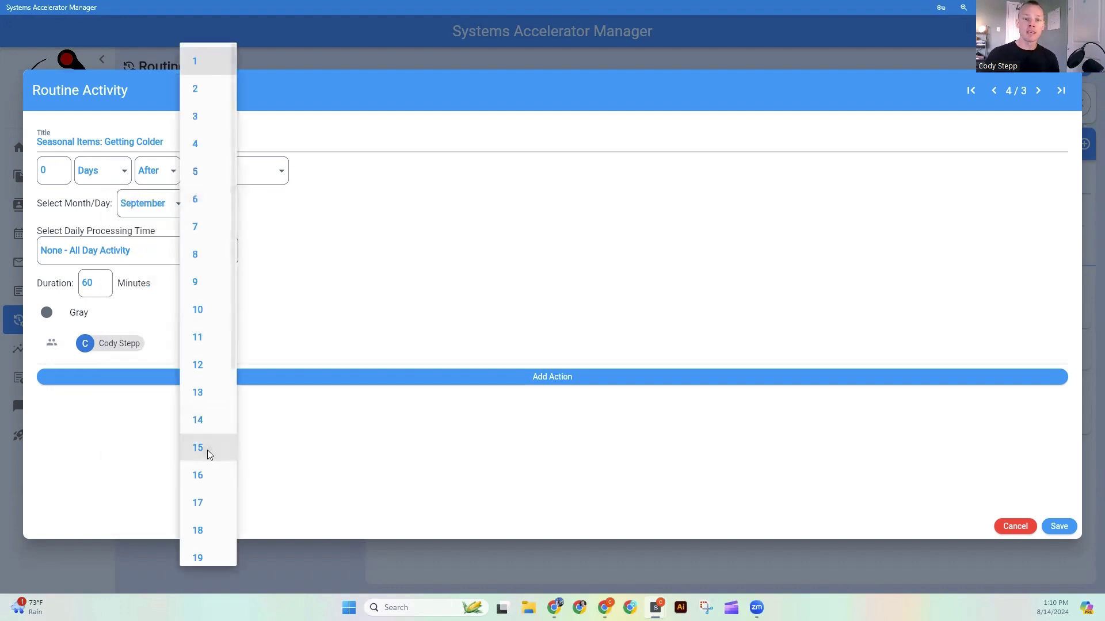
left_click(207, 449)
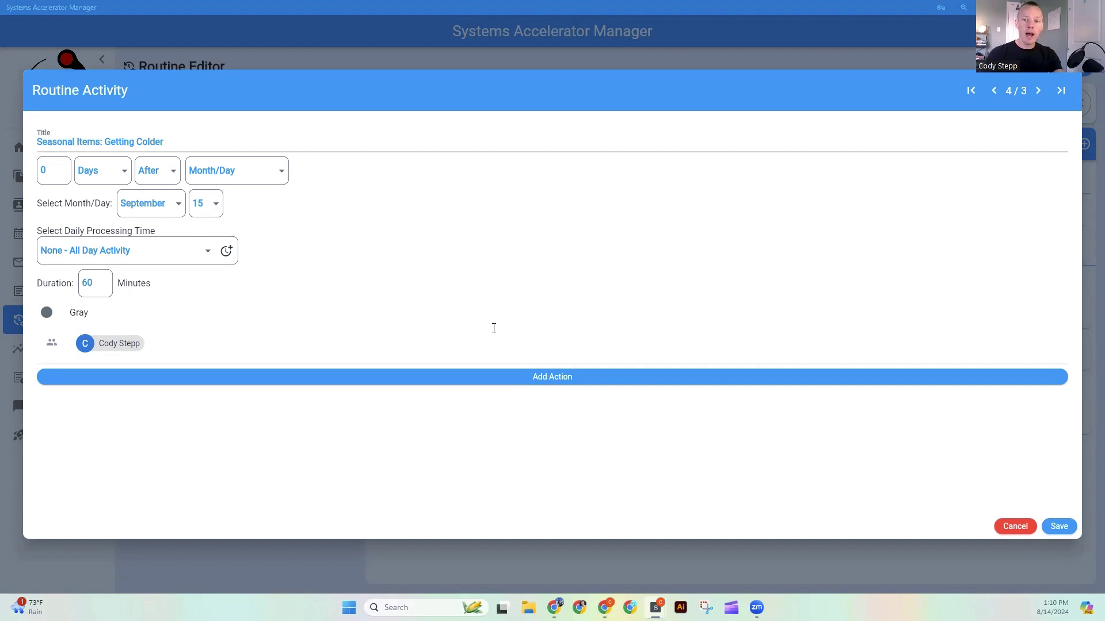
- Set the Getting Colder activity's colour to Blue and its processing time to Daily Process (8:00am)
left_click(109, 316)
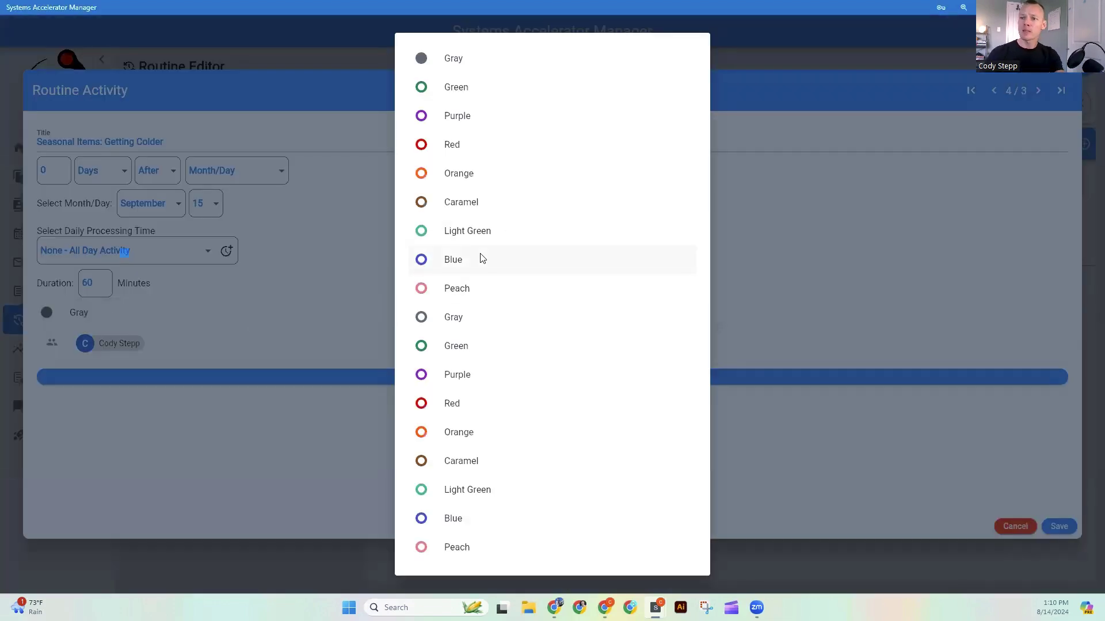
left_click(480, 256)
left_click(193, 264)
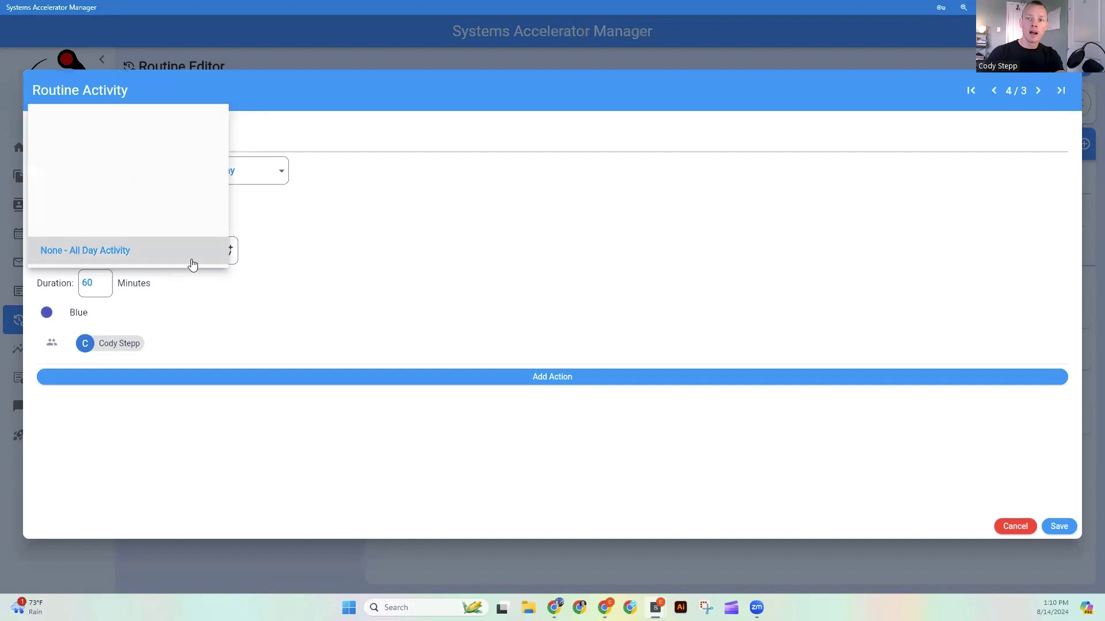
left_click(149, 98)
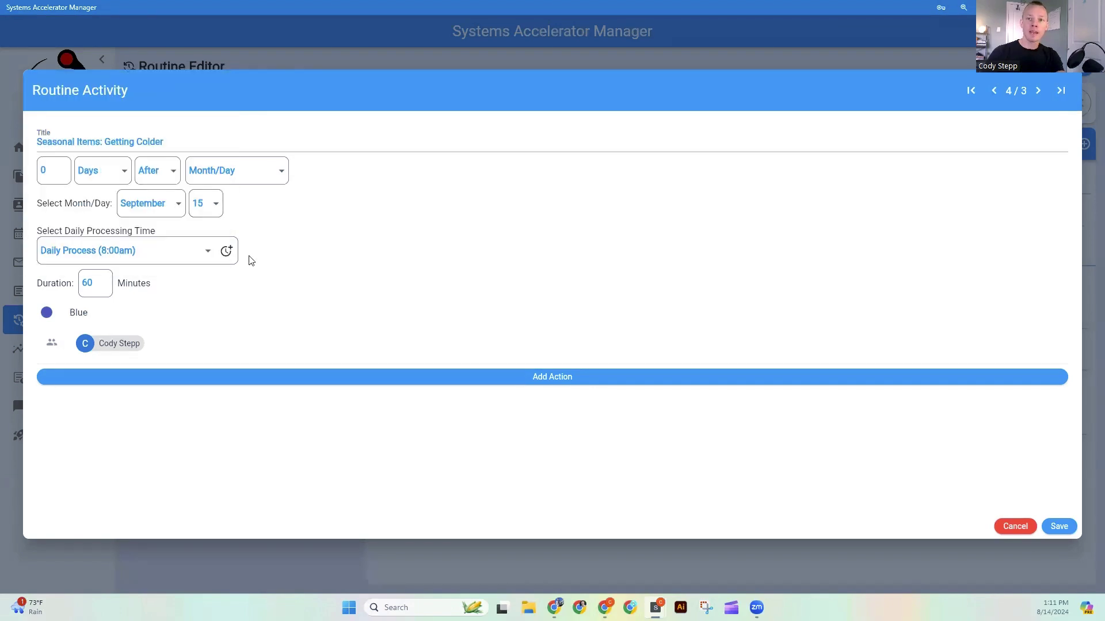
- Add and save a Send Message action titled "Winterize Exterior Faucet", selected for automatic processing, in the Getting Colder activity
left_click(581, 379)
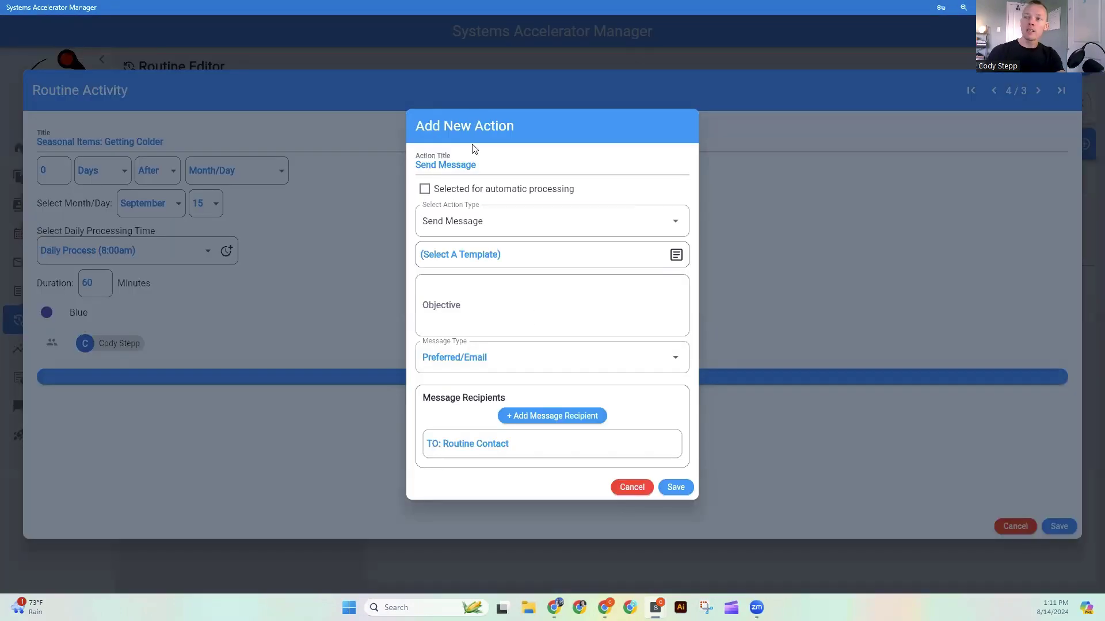
left_click(473, 161)
triple_click(472, 161)
type("Winterize Exterior Faucet")
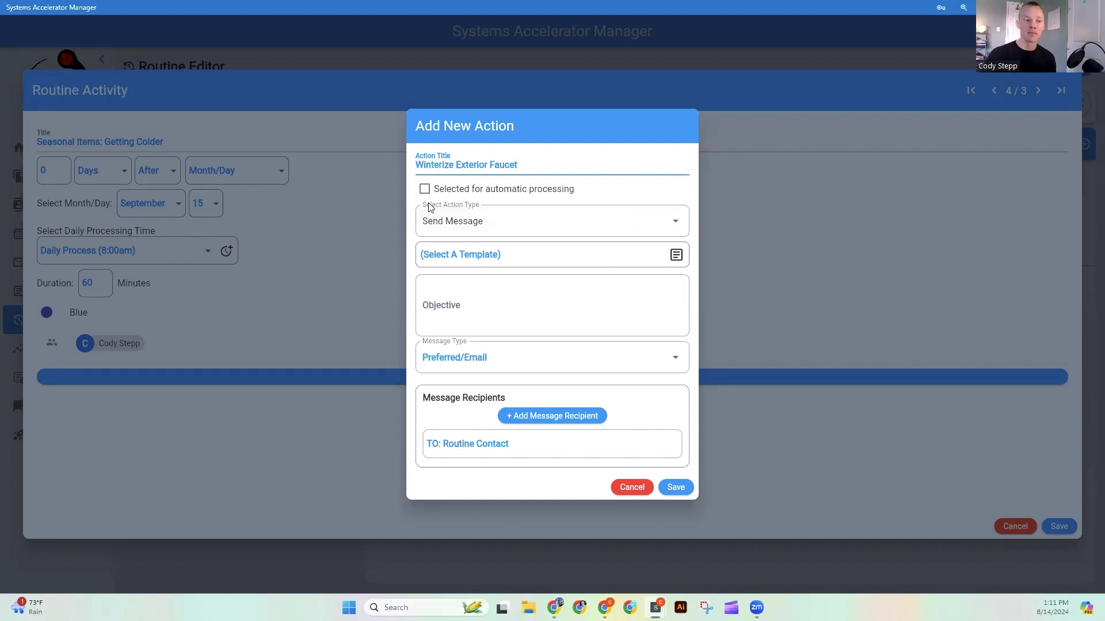
mouse_move(424, 193)
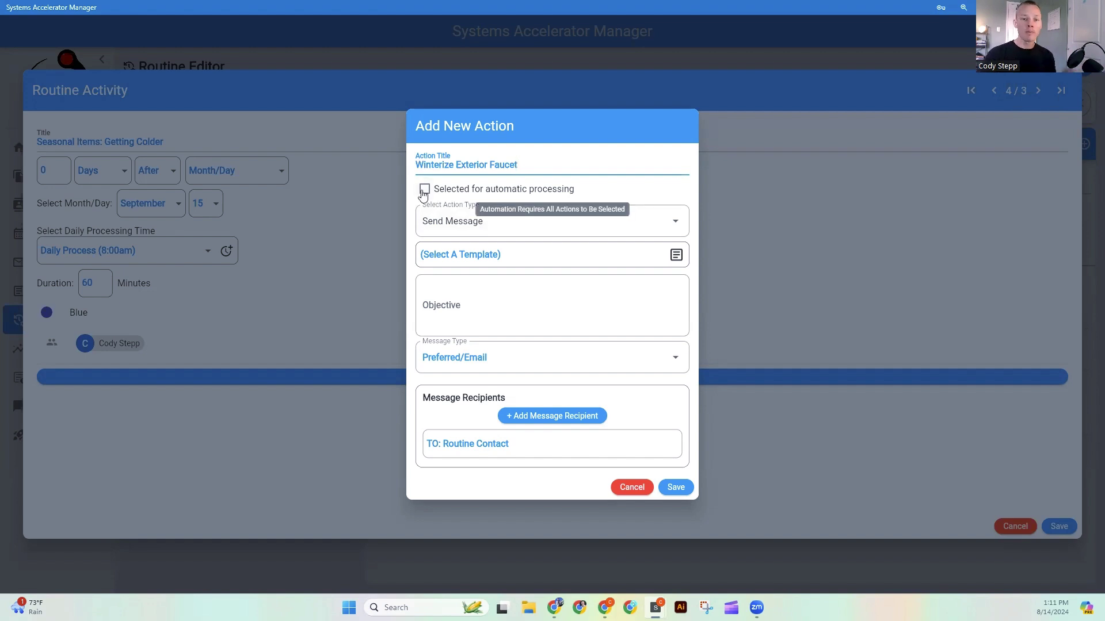
left_click(423, 192)
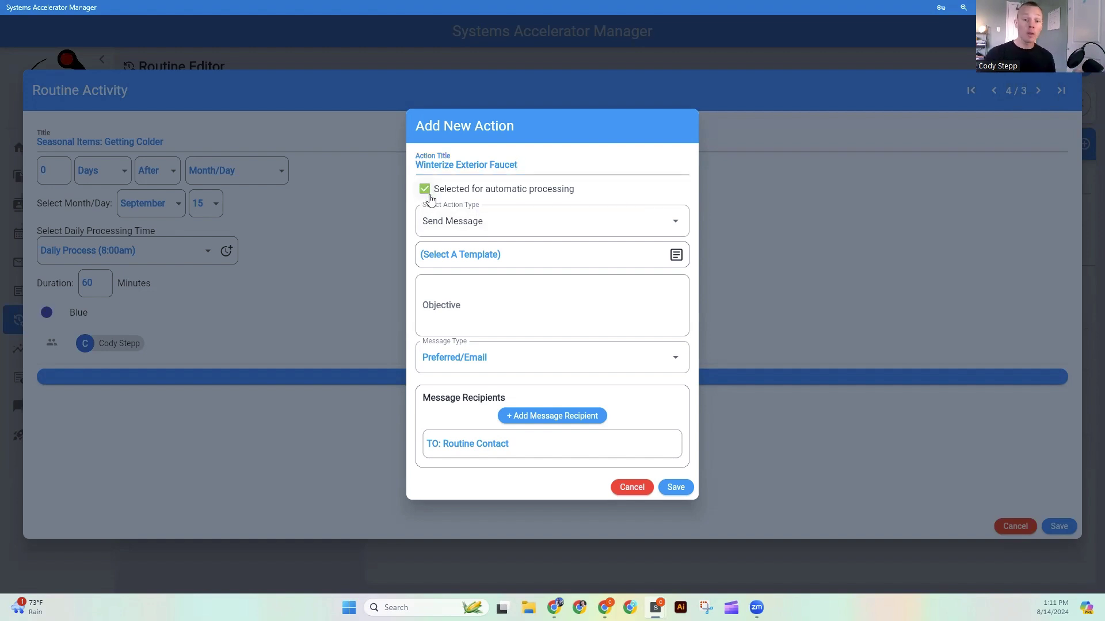
left_click(520, 230)
left_click(492, 223)
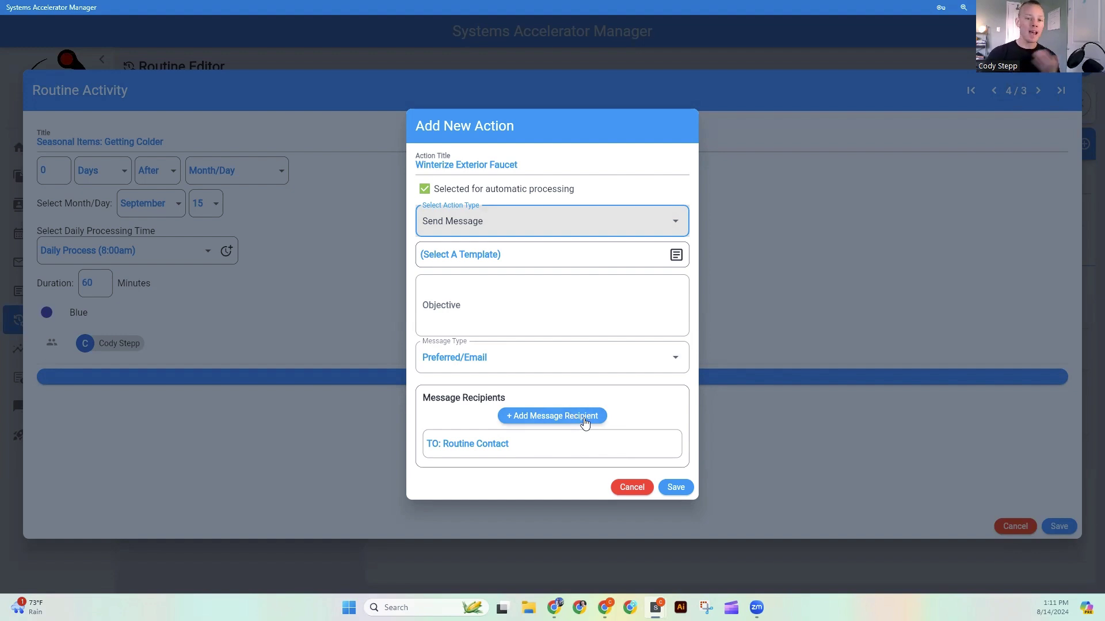
left_click(674, 487)
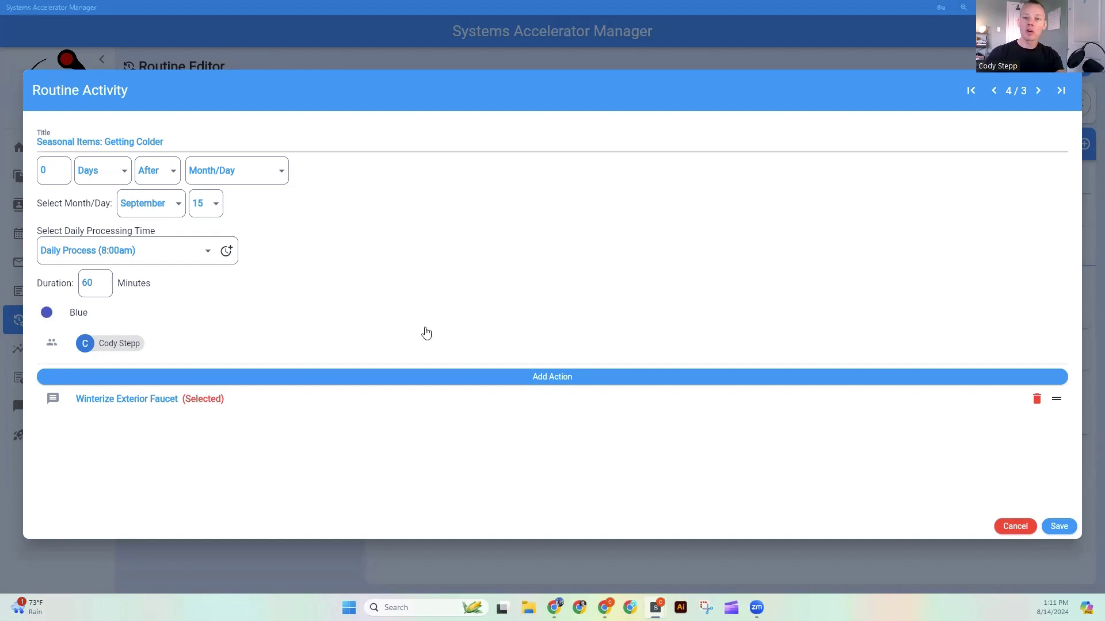
- Add and save a Send Message action titled "Salt For Driveway", selected for automatic processing, in the Getting Colder activity
left_click(528, 380)
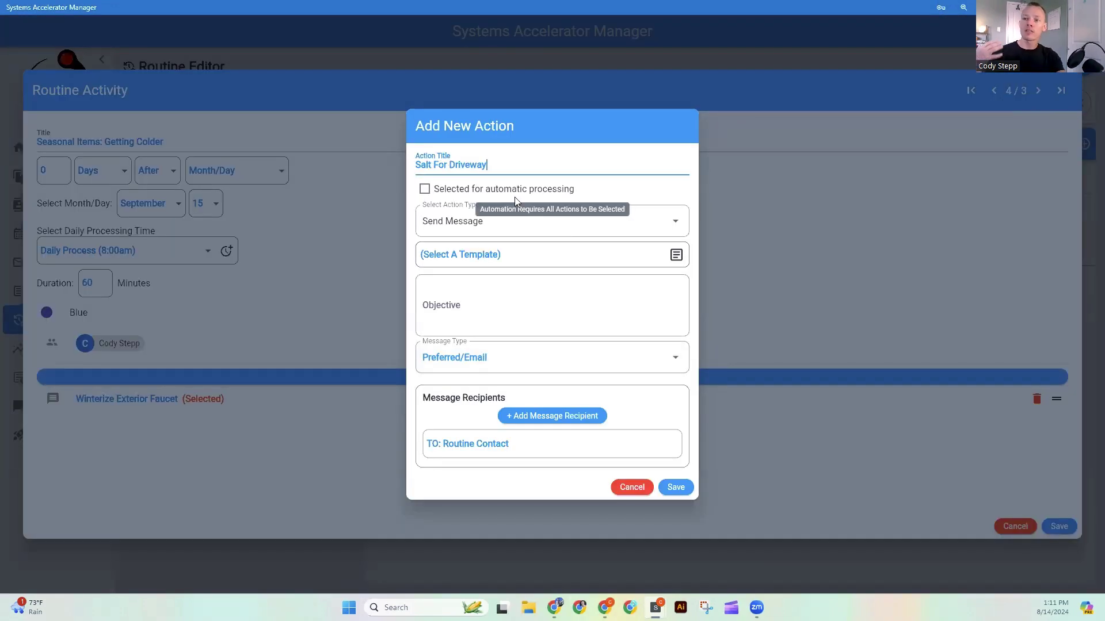
left_click(426, 192)
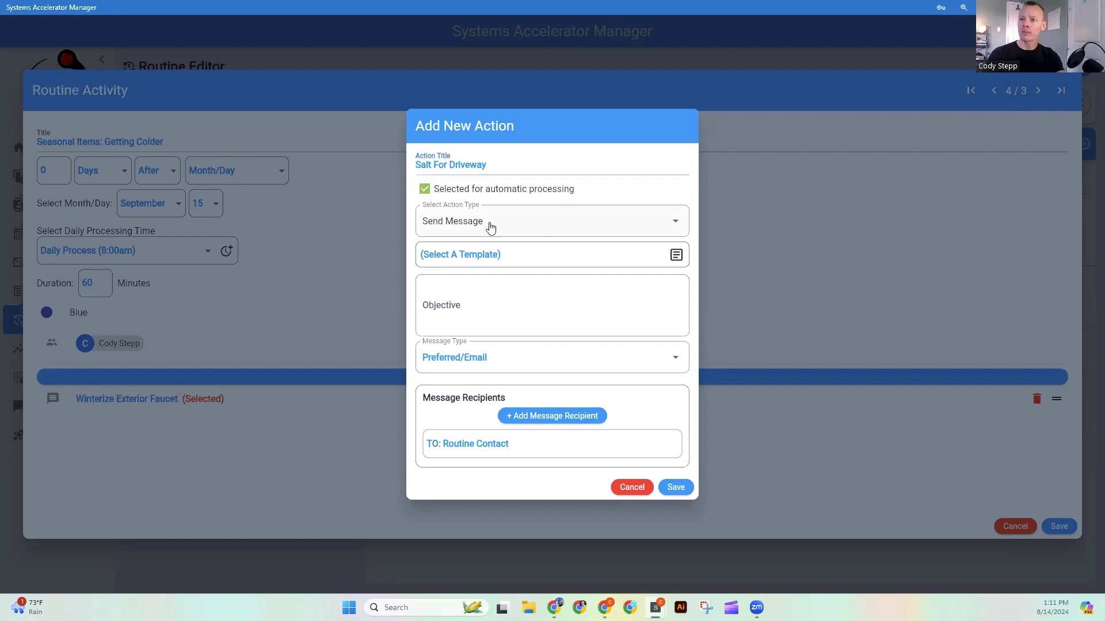
left_click(520, 236)
left_click(519, 230)
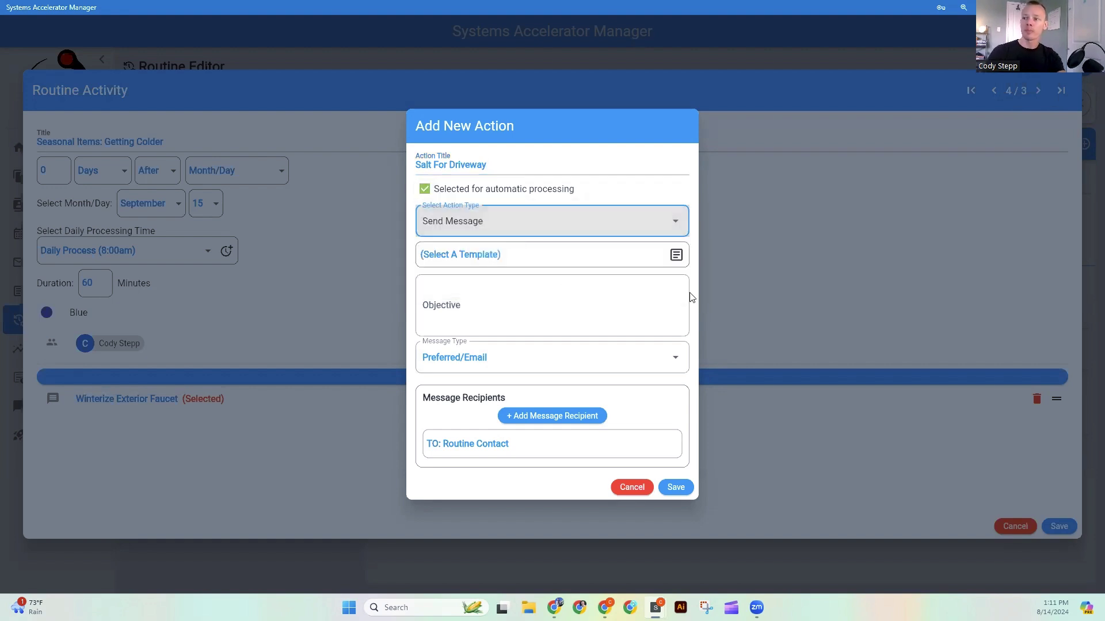
left_click(676, 487)
- Add and save an automatically processed Send Message action titled "Winter Tool Prep: Ice Scraper, Snow Shovel, Car Windshield Cove" in the Getting Colder activity
left_click(538, 378)
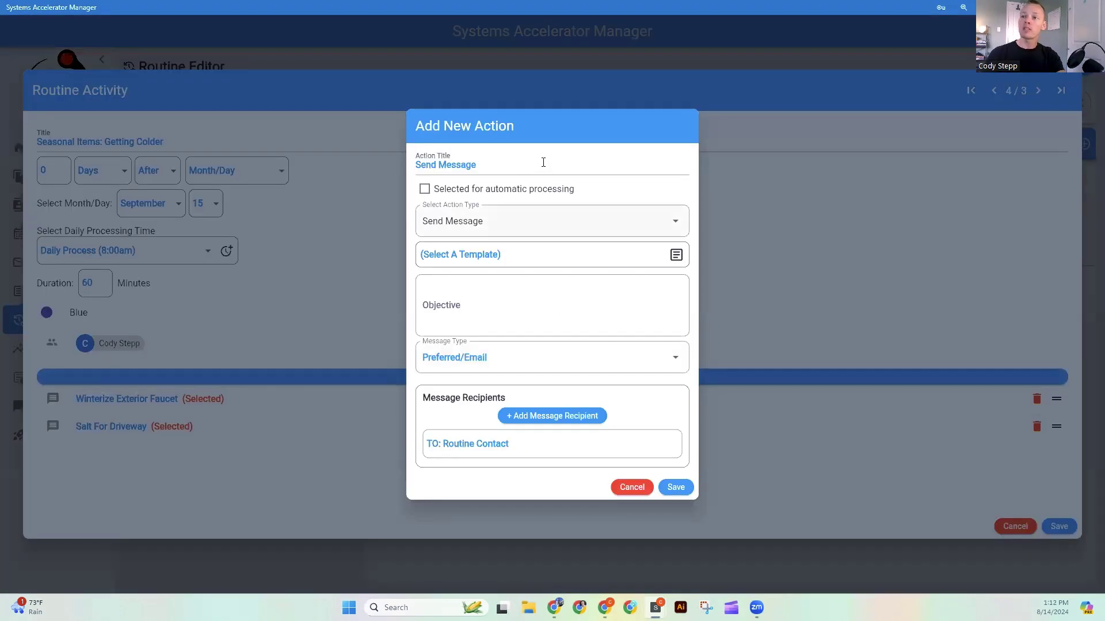
left_click(544, 162)
key("ctrl+v")
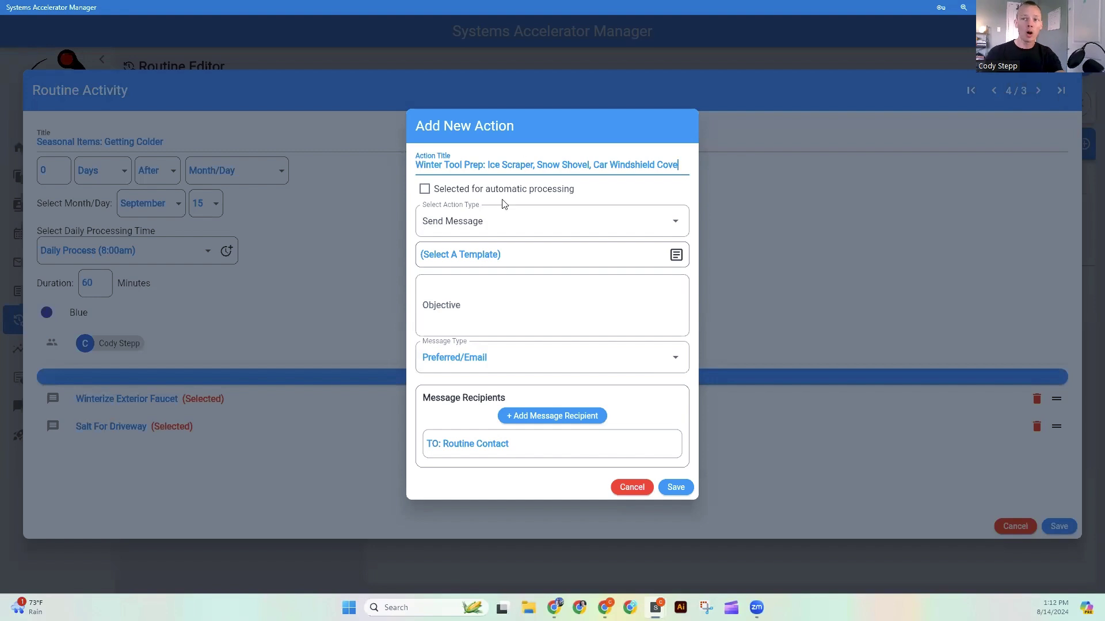
left_click(425, 190)
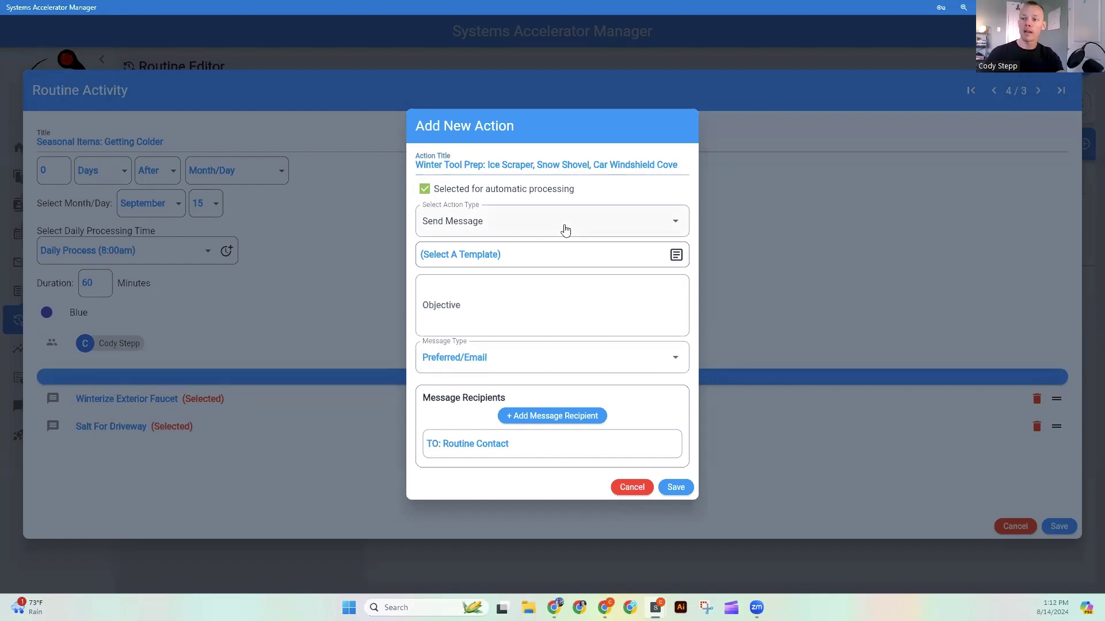
left_click(563, 229)
left_click(565, 229)
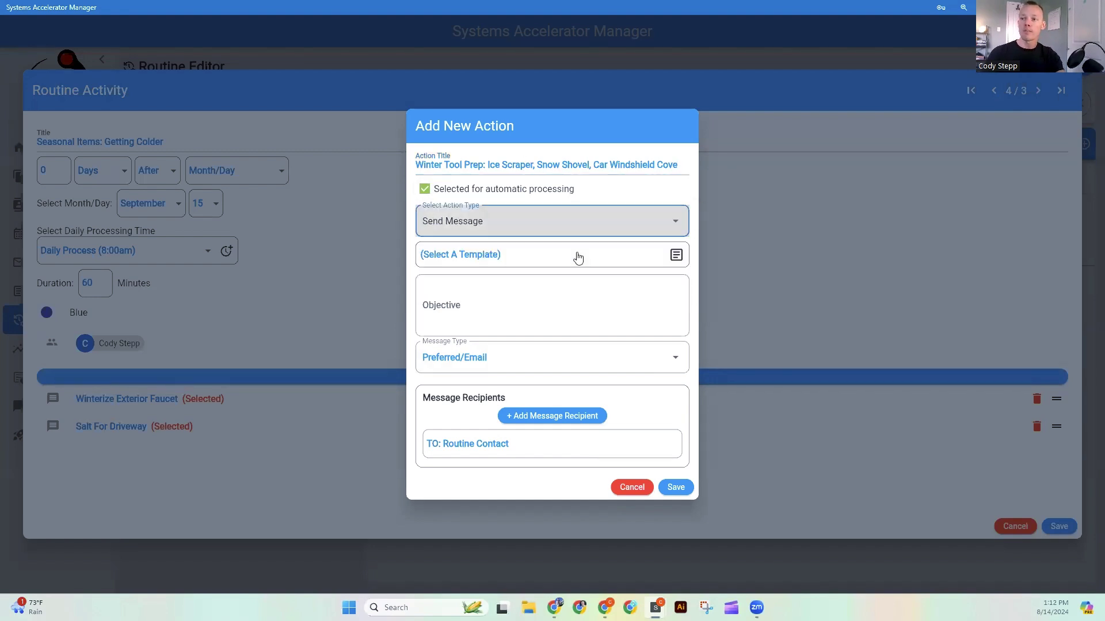
left_click(676, 487)
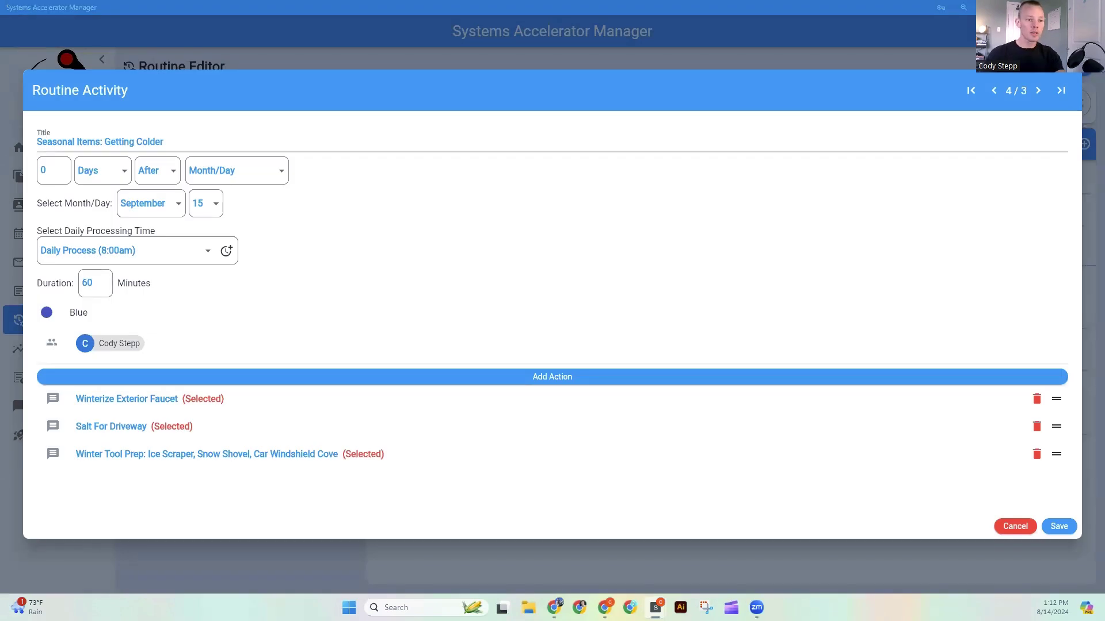
- Add an automatically processed Send Message action titled "Mouse Traps" and save the Getting Colder activity
left_click(564, 377)
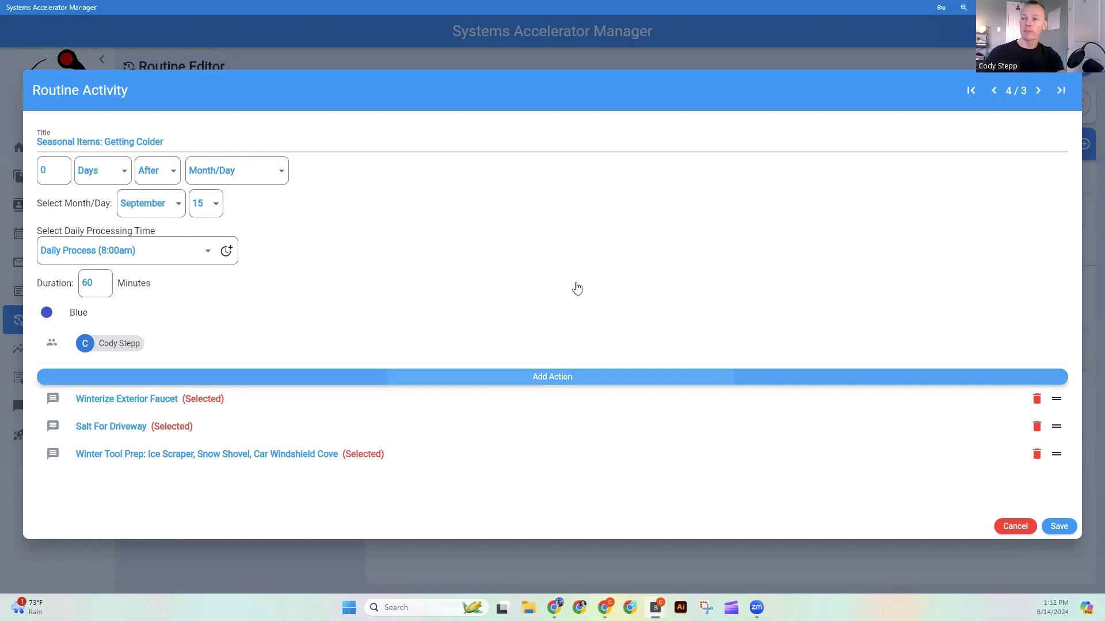
triple_click(572, 168)
type("Mouse Traps")
left_click(424, 188)
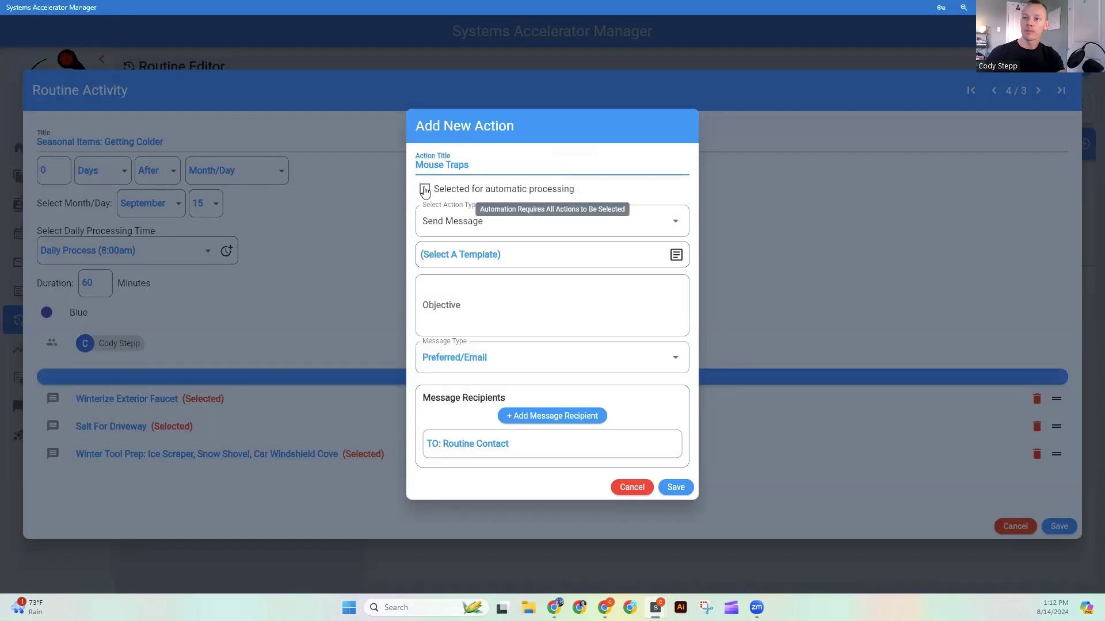
left_click(485, 223)
left_click(501, 224)
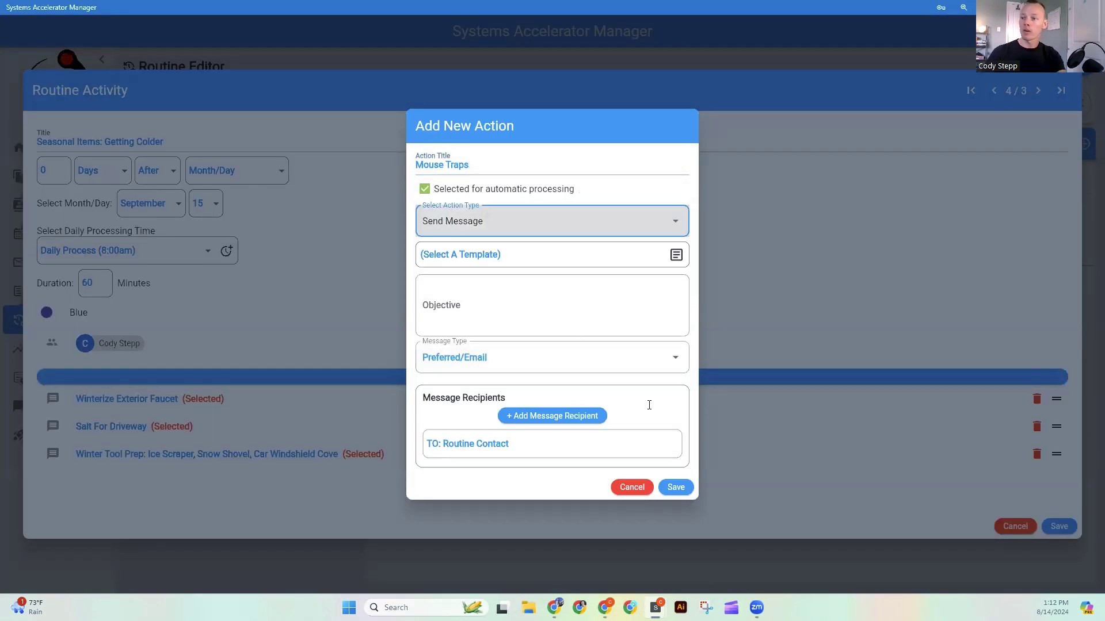
left_click(673, 487)
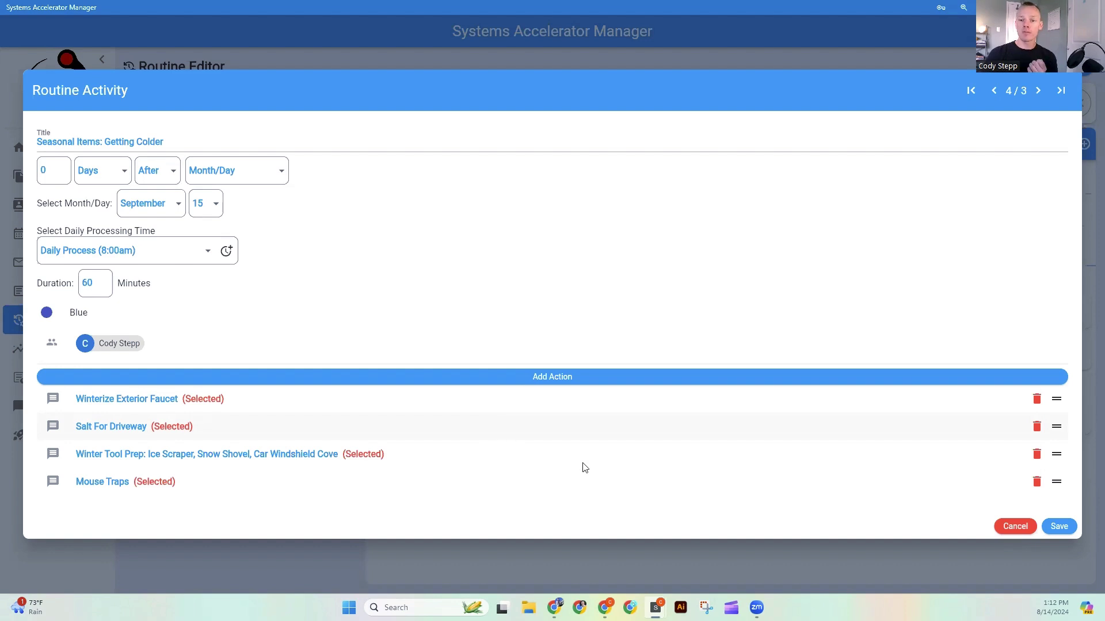
left_click(1057, 526)
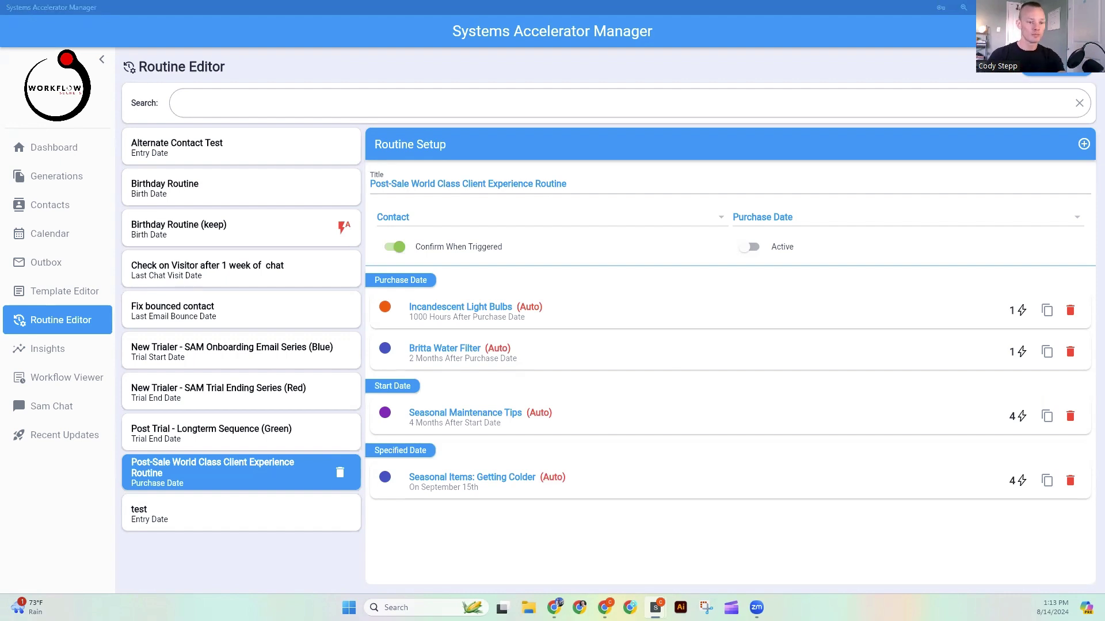
- Create an Orange "Halogen Light Bulbs" activity 2000 hours after Purchase Date with an automatically processed Send Message action of the same title
left_click(1084, 143)
type("Halogen Light Bulbs")
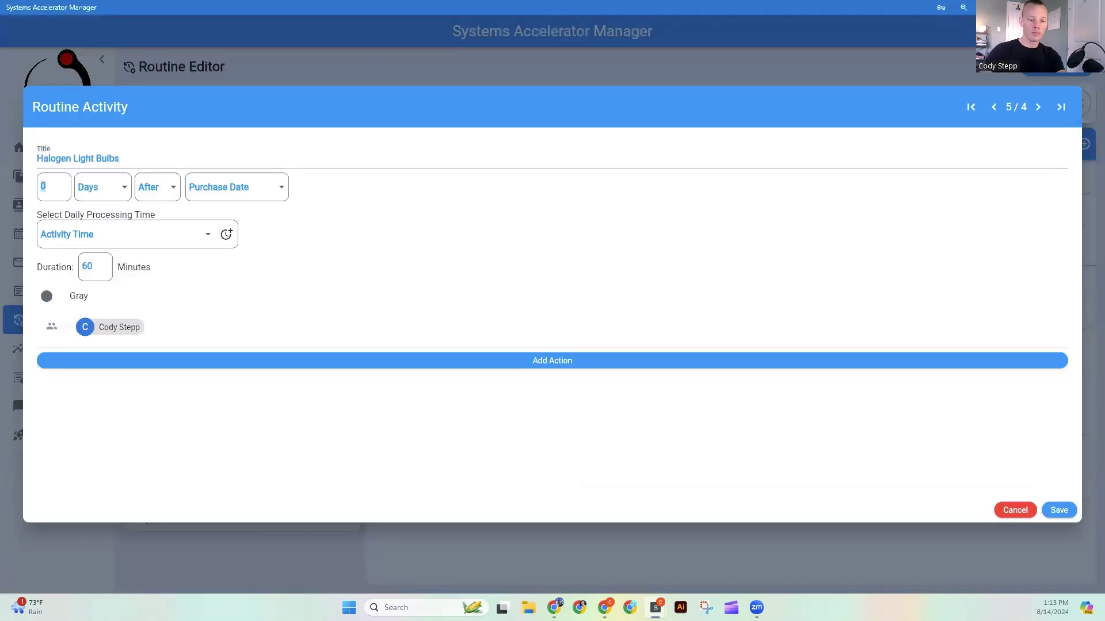
key("Tab")
type("2000")
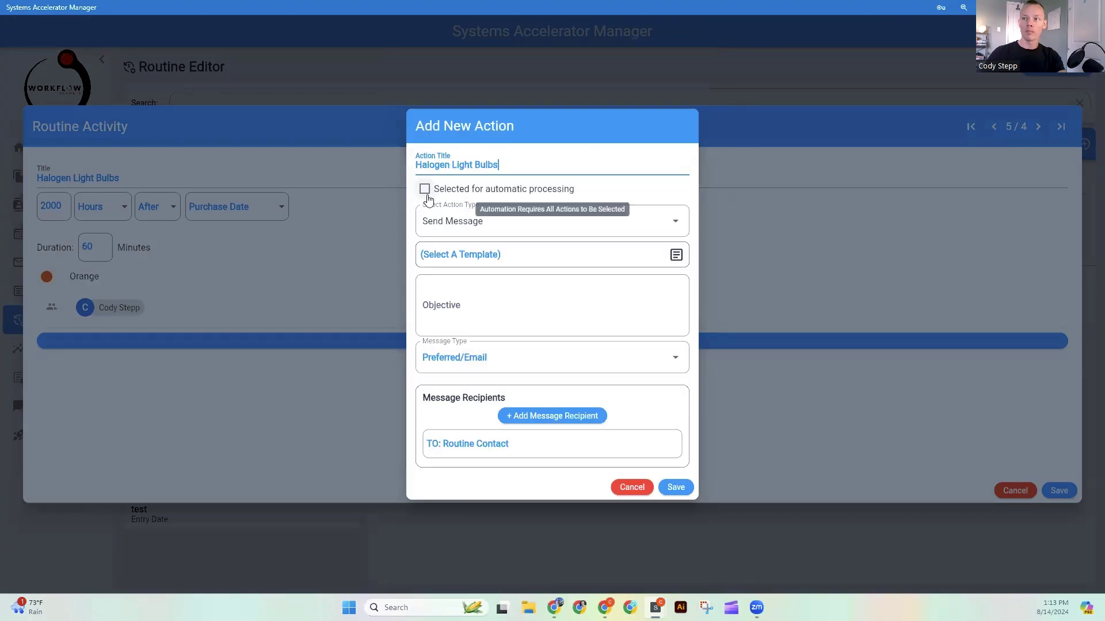
left_click(424, 189)
left_click(662, 487)
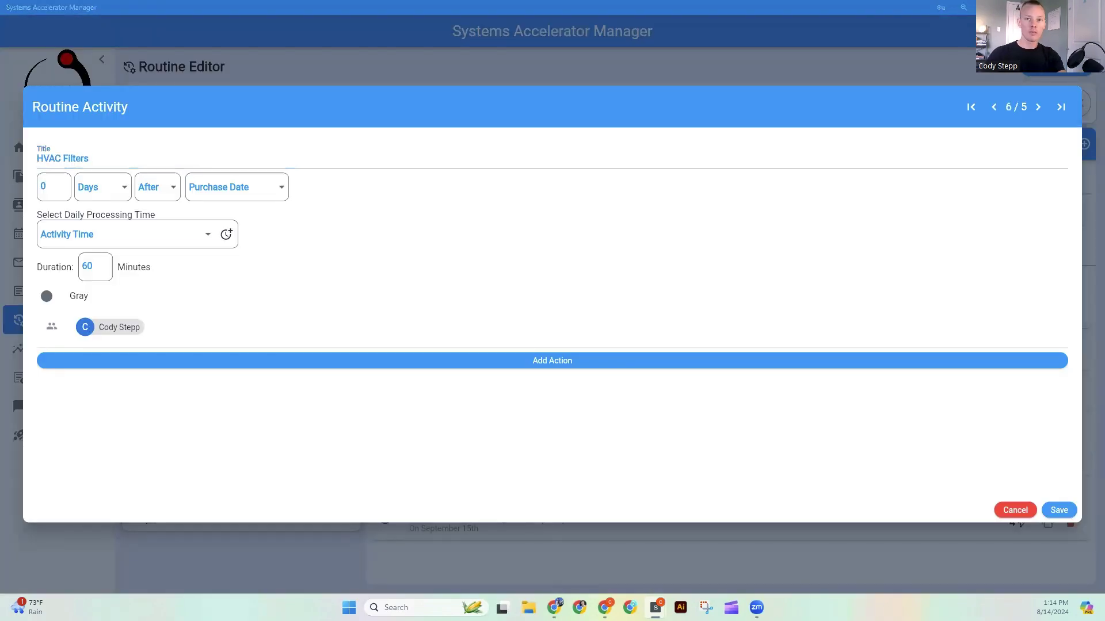
- Schedule the HVAC Filters activity 3 months after Purchase Date in Light Green and add an automatically processed Send Message action
type("3")
left_click(103, 187)
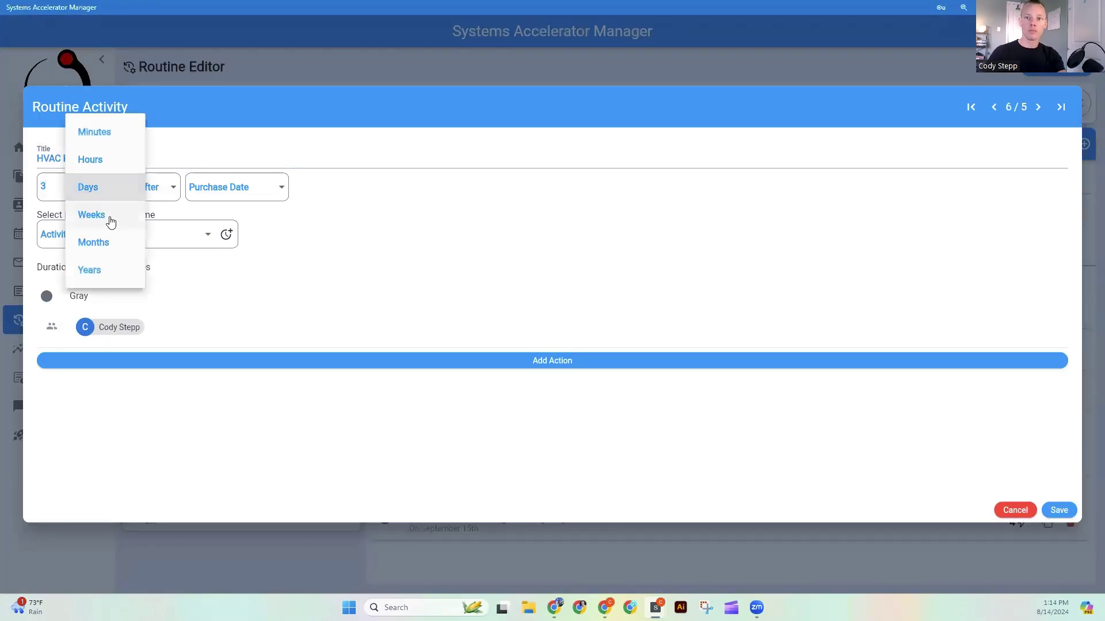
left_click(93, 242)
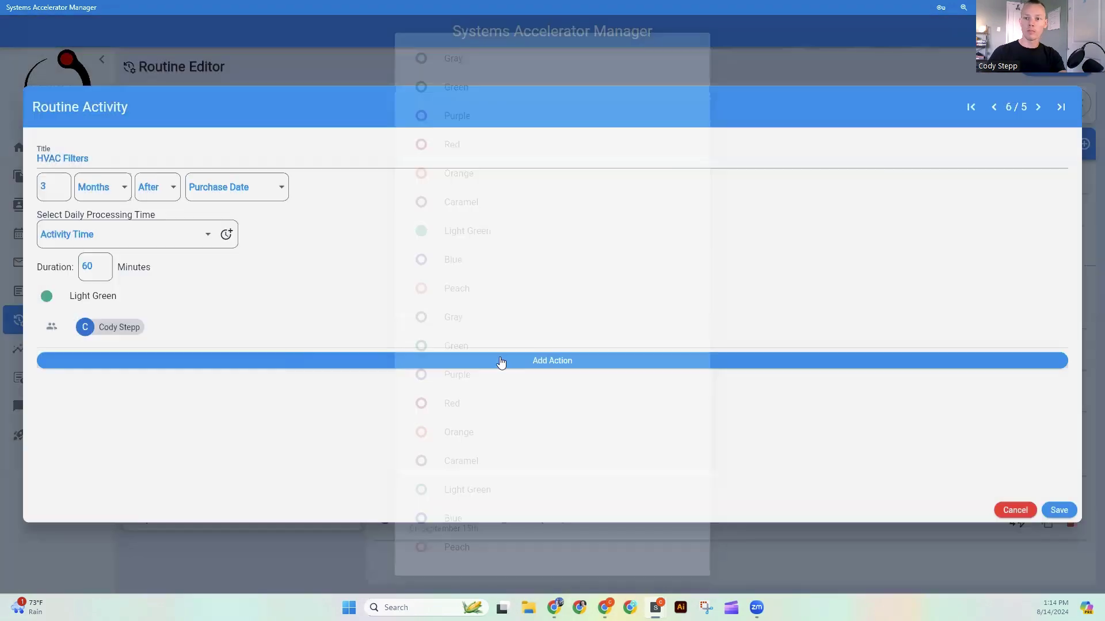
left_click(501, 360)
left_click(424, 188)
left_click(455, 227)
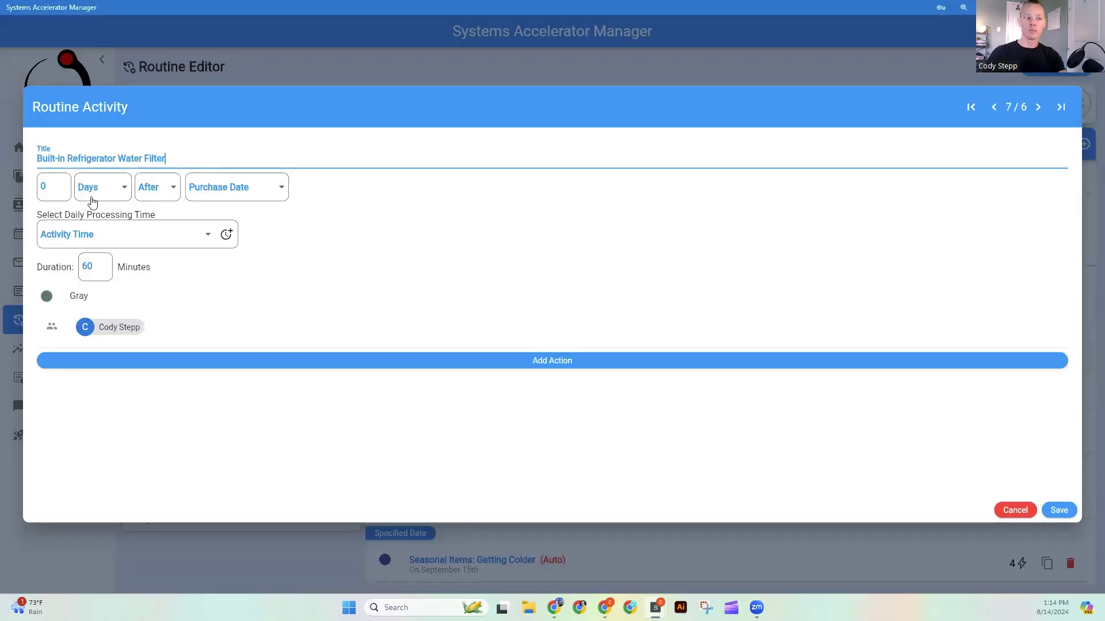
- Schedule the Built-in Refrigerator Water Filter activity 6 months after Purchase Date, keeping Activity Time processing and colouring it Blue
key("Tab")
type("6")
left_click(108, 191)
left_click(93, 242)
left_click(120, 235)
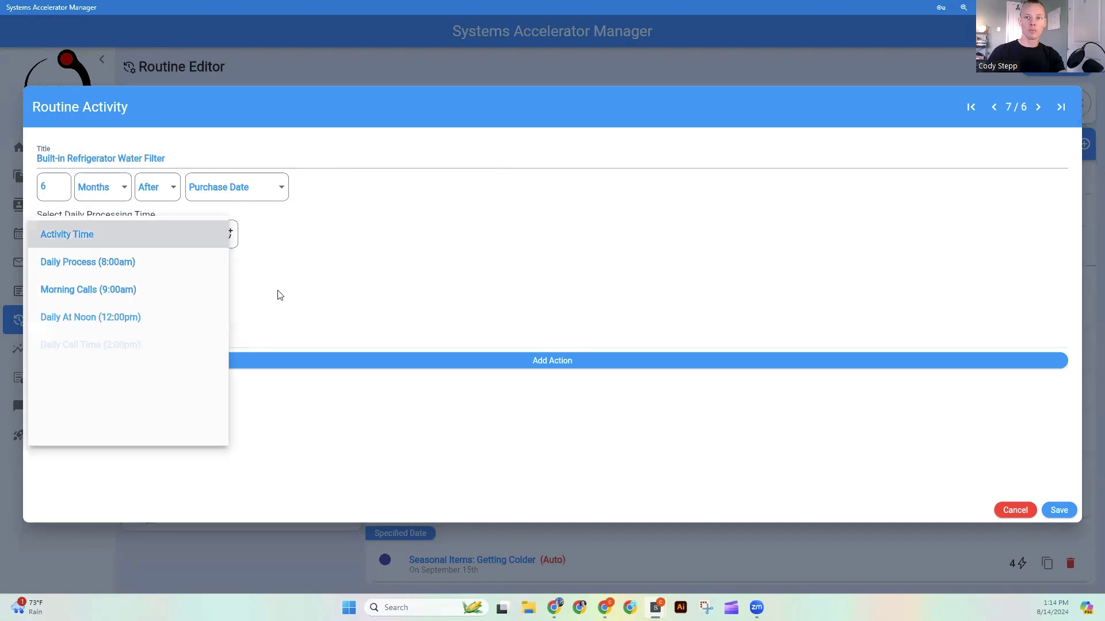
left_click(86, 232)
left_click(47, 295)
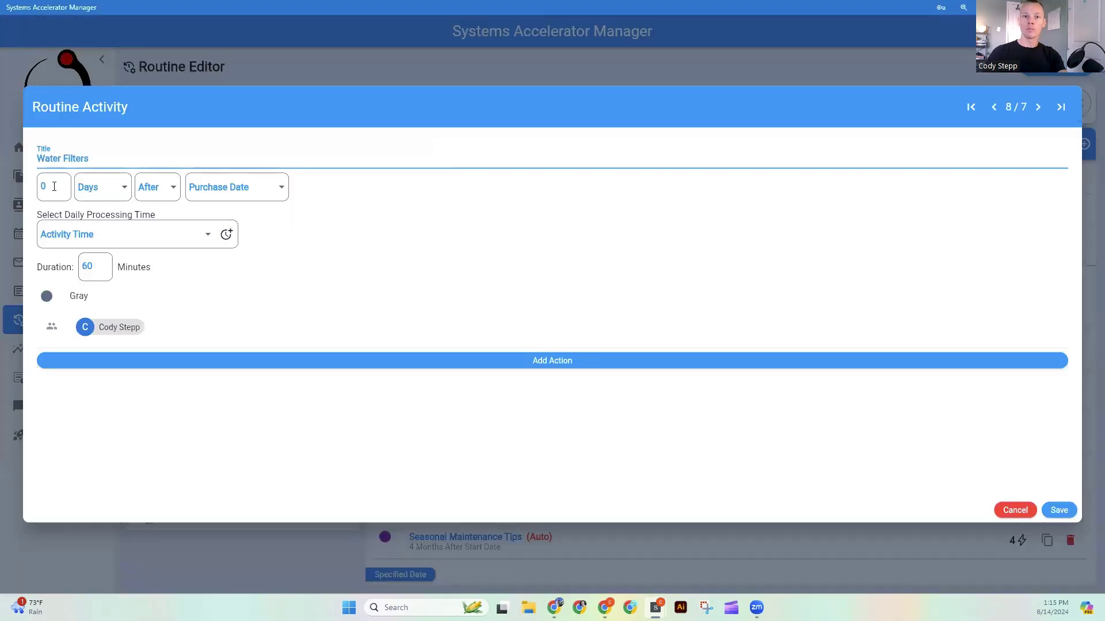
- Set the Water Filters activity to 6 months after Purchase Date in Blue with a selected "Water Filters" message action, and save it
left_click(92, 190)
left_click(101, 241)
left_click(78, 296)
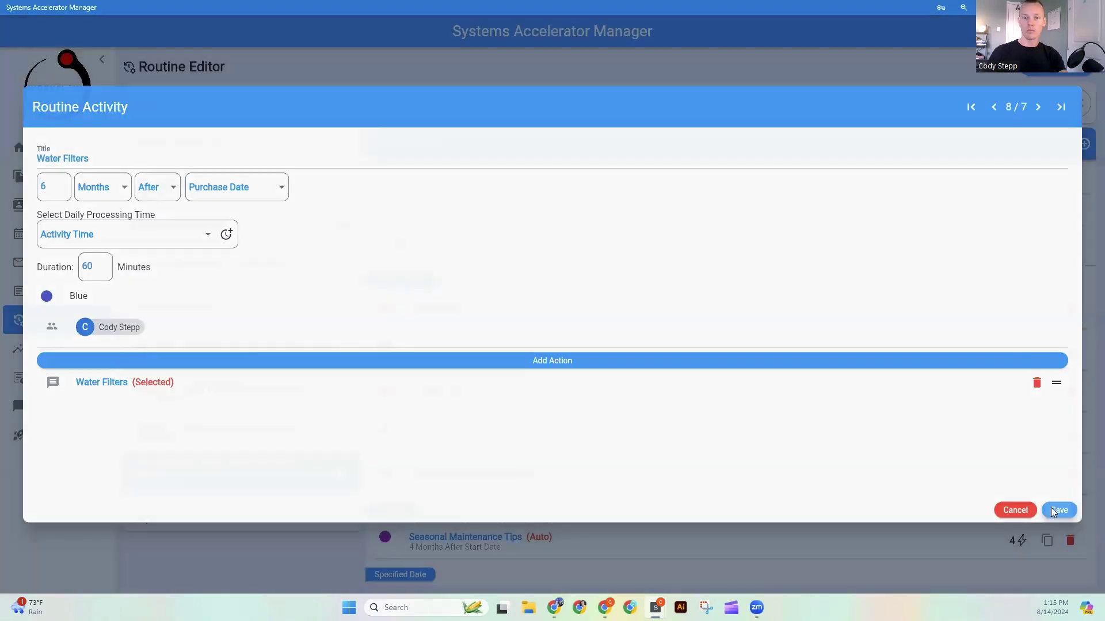
left_click(1053, 510)
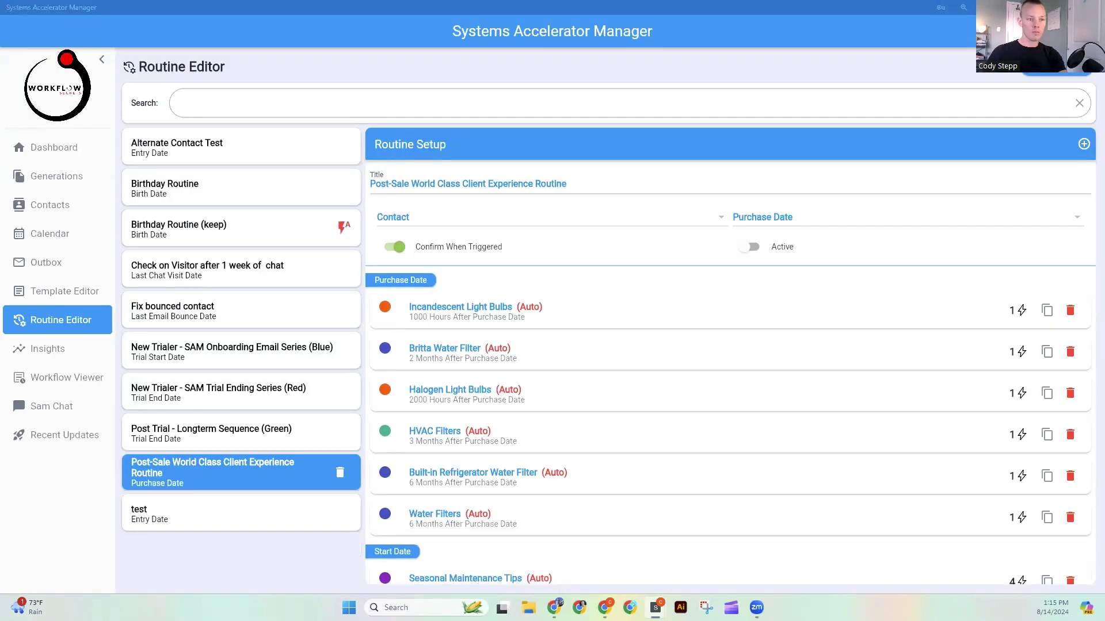
- Create and save a "Smoke Detector Batteries" activity 10 months after Purchase Date with an automatically processed Send Message action
left_click(1083, 144)
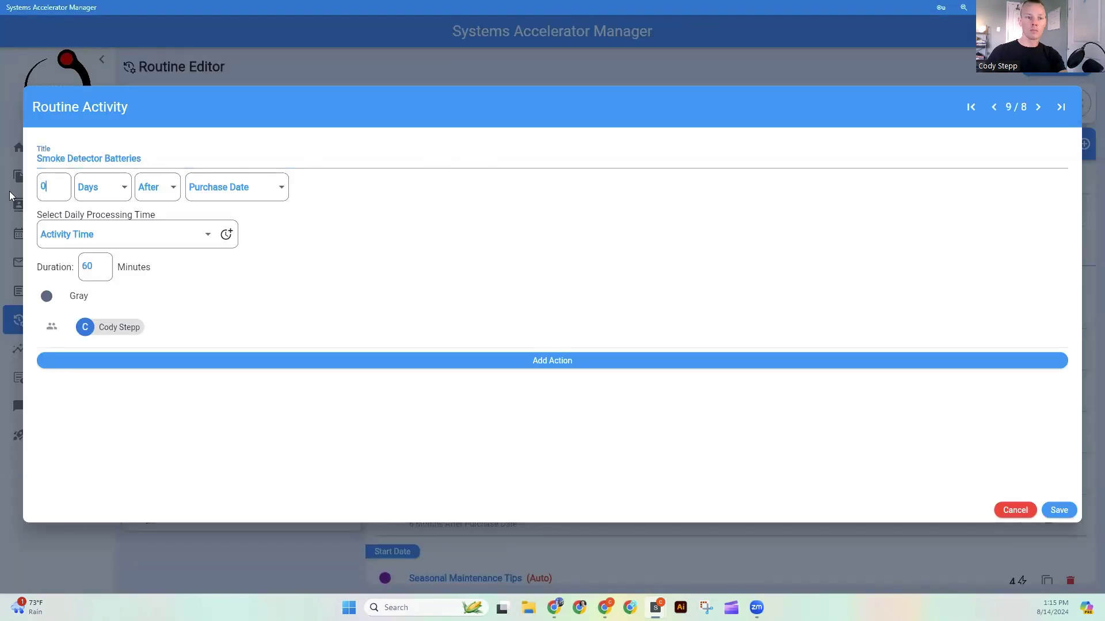
left_click(92, 187)
left_click(101, 242)
left_click(147, 361)
left_click(424, 188)
left_click(681, 496)
left_click(1059, 509)
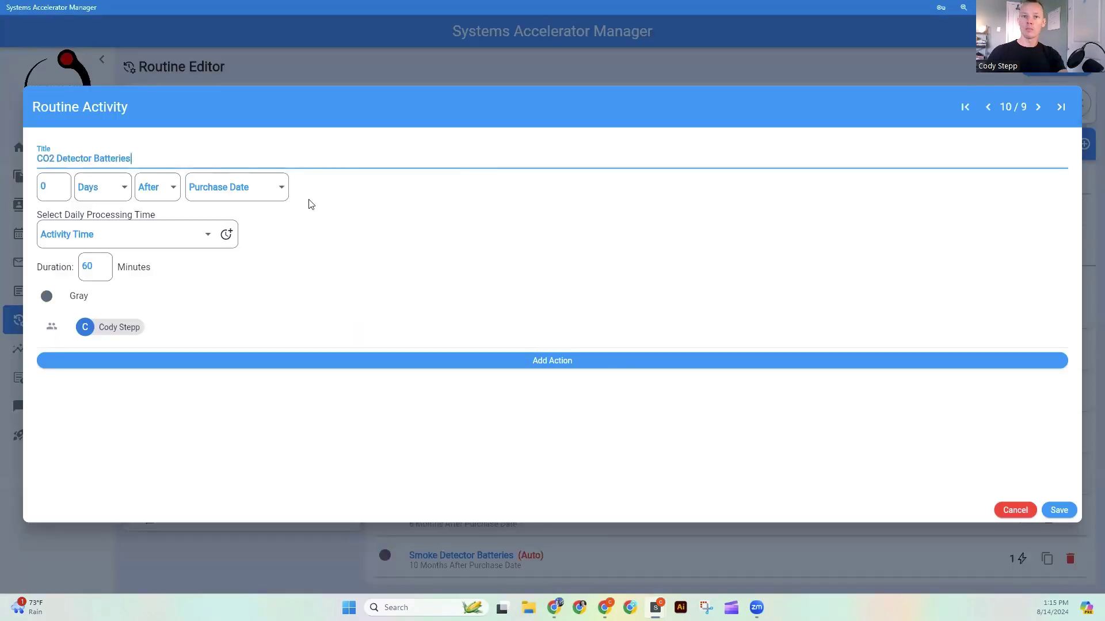
- Set the CO2 Detector Batteries activity to 10 months after Purchase Date, add an automatically processed "CO2 Detector Batteries" message action, and save it
type("10")
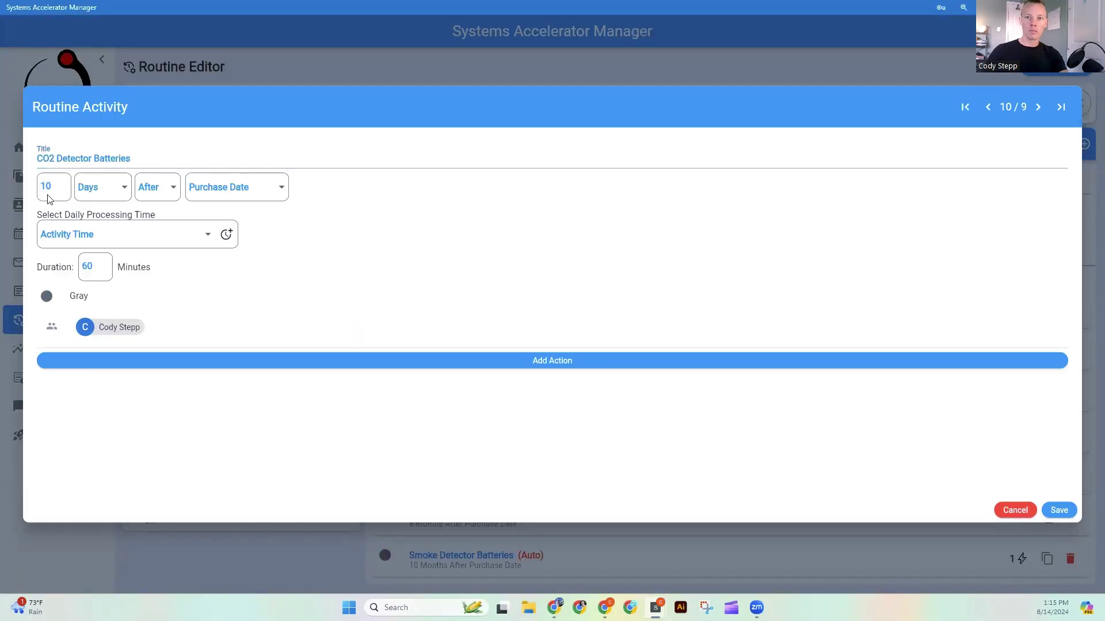
left_click(102, 187)
left_click(101, 242)
left_click(442, 360)
left_click(424, 189)
left_click(676, 487)
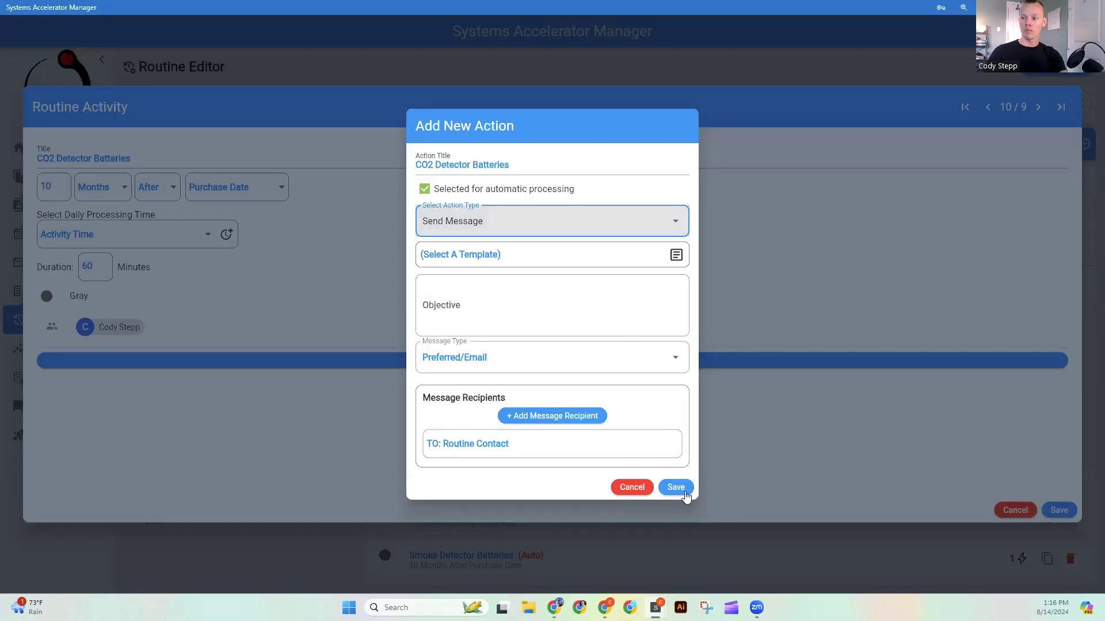
left_click(1059, 510)
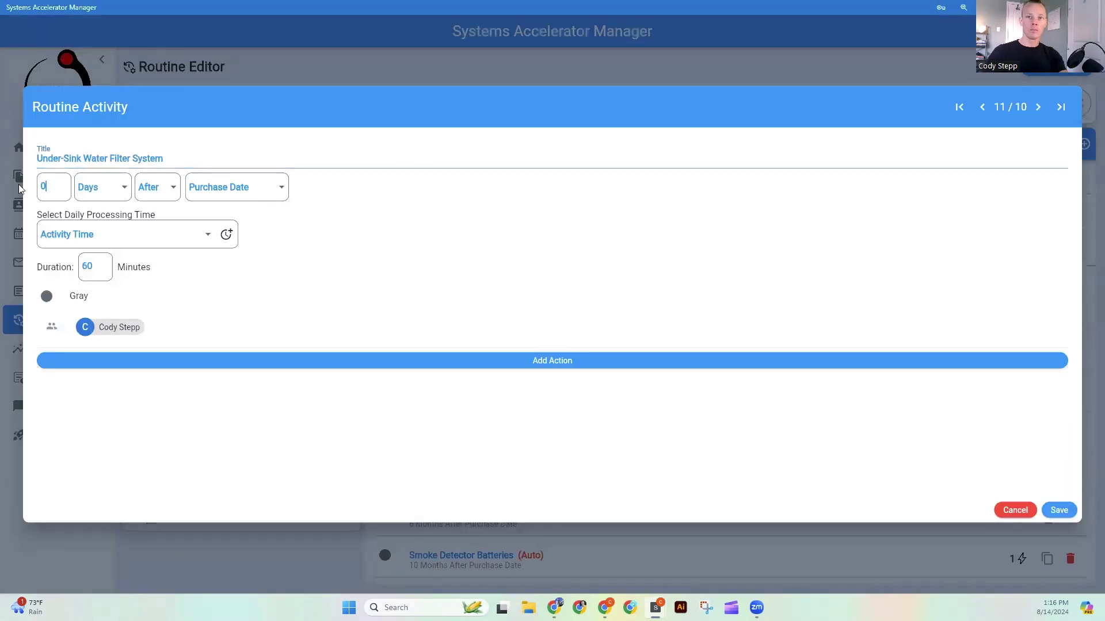
- Set the Under-Sink Water Filter System activity to 12 months after Purchase Date in Blue, add an automatically processed Send Message action, and save it
left_click(102, 187)
left_click(100, 242)
left_click(173, 360)
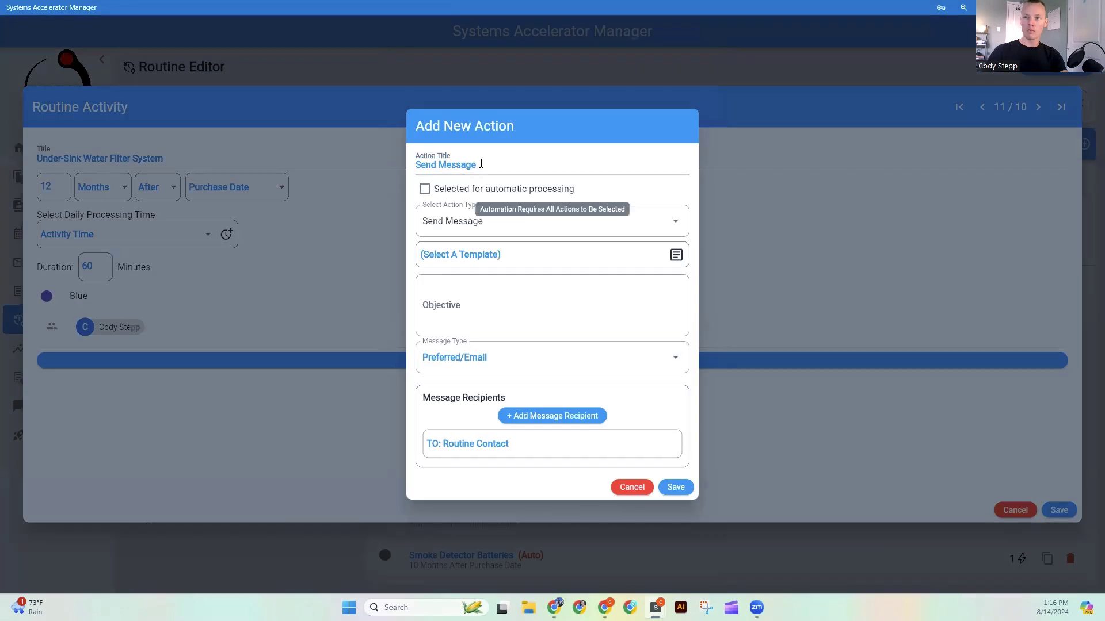
left_click(424, 189)
left_click(569, 219)
left_click(570, 231)
left_click(676, 487)
left_click(1059, 510)
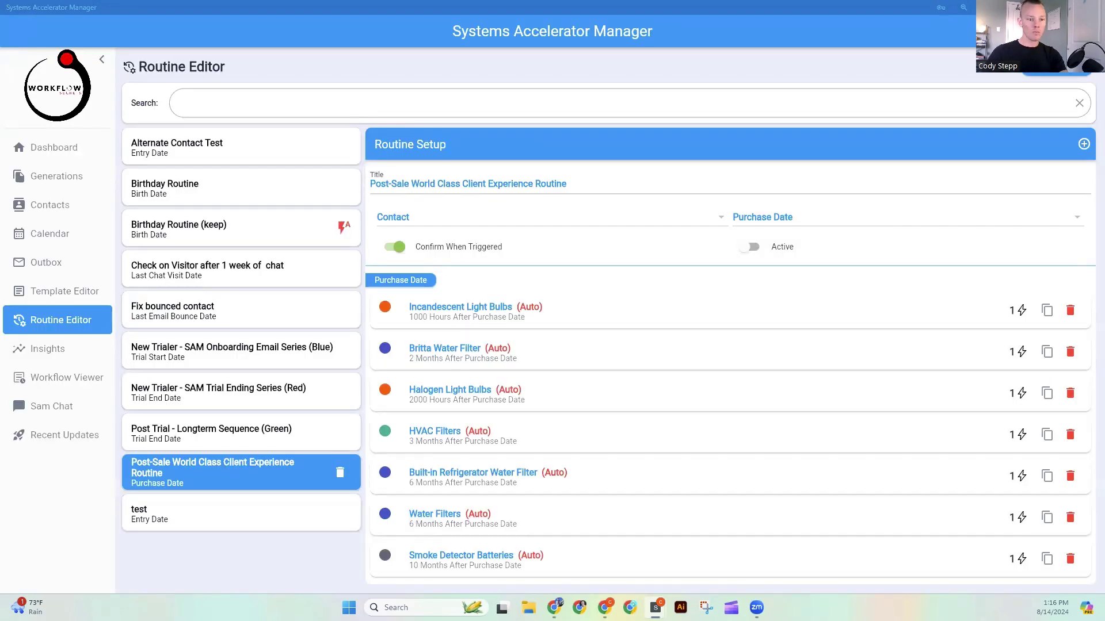
- Create a "Fluorescent Light Bulbs" activity scheduled 15000 hours after Purchase Date and coloured Orange
left_click(1083, 143)
type("Fluorescent Light Bulbs")
left_click(53, 205)
type("15000")
left_click(103, 206)
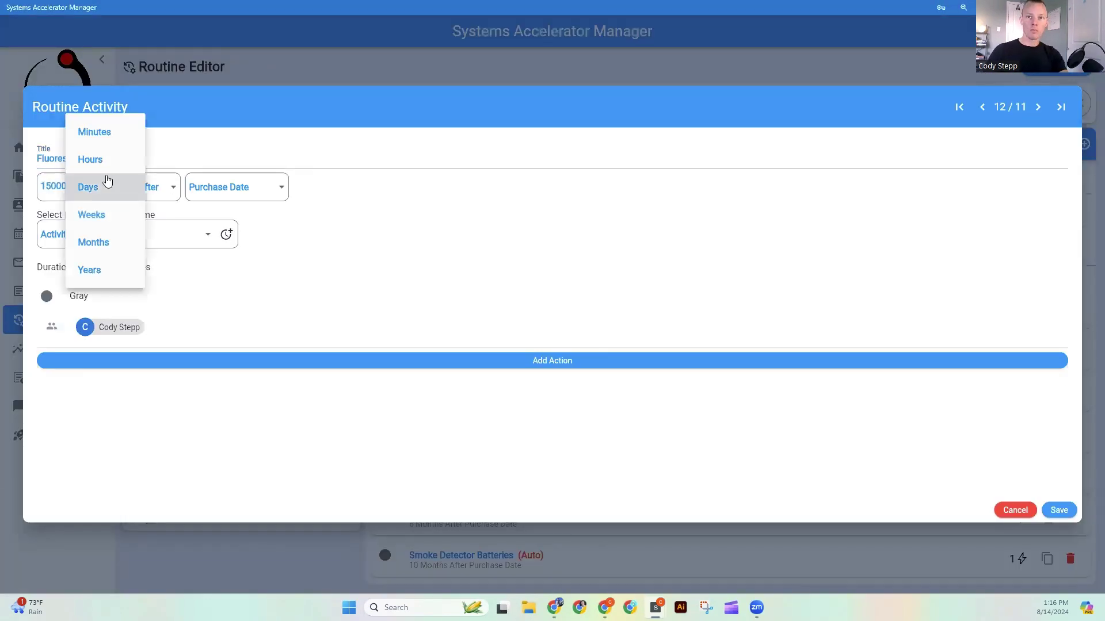
left_click(91, 157)
left_click(47, 276)
left_click(457, 173)
- Add an automatically processed Send Message action titled "Fluorescent Light Bulbs" and save the activity
left_click(460, 341)
left_click(424, 185)
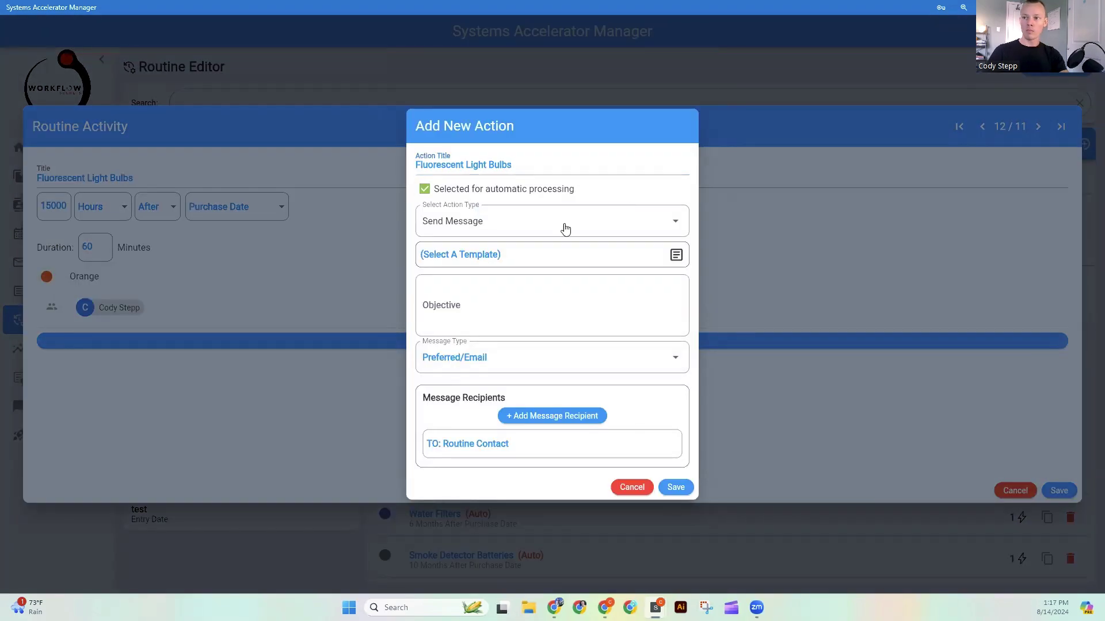
left_click(676, 487)
left_click(1057, 491)
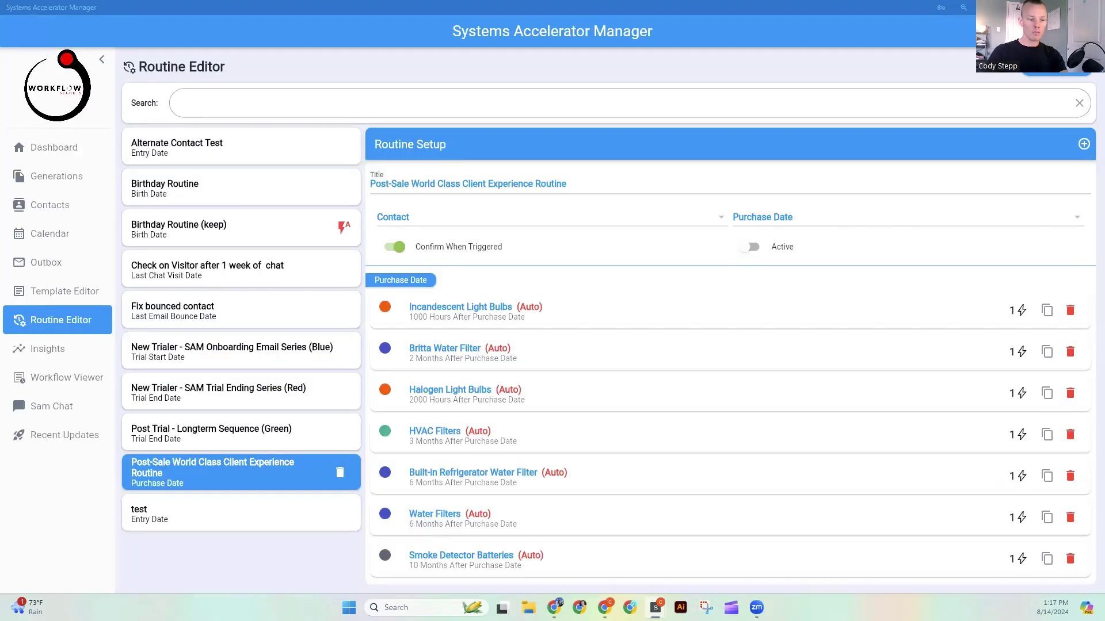
- Create a "CFL Light Bulbs" activity scheduled 20000 hours after Purchase Date and coloured Orange
left_click(1084, 144)
type("CFL Light Bulbs")
left_click(53, 205)
type("20000")
left_click(102, 206)
left_click(91, 158)
left_click(47, 276)
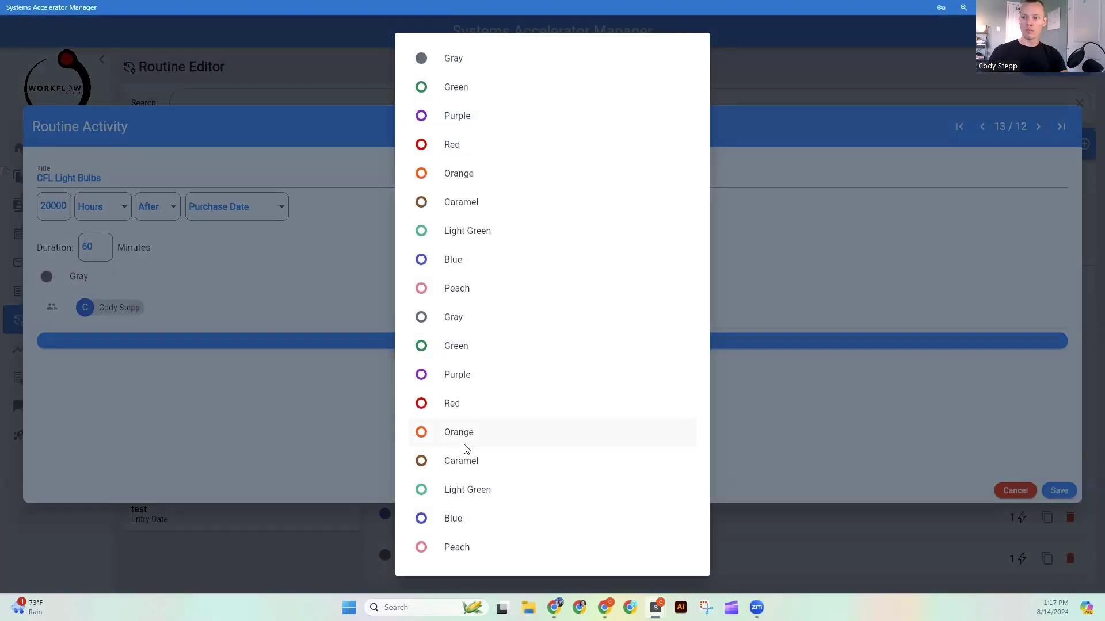
left_click(465, 444)
- Add an automatically processed Send Message action titled "CFL Light Bulbs" and save the activity
left_click(464, 341)
triple_click(487, 162)
type("CFL Light Bulbs")
left_click(424, 188)
left_click(514, 223)
left_click(676, 487)
left_click(1058, 490)
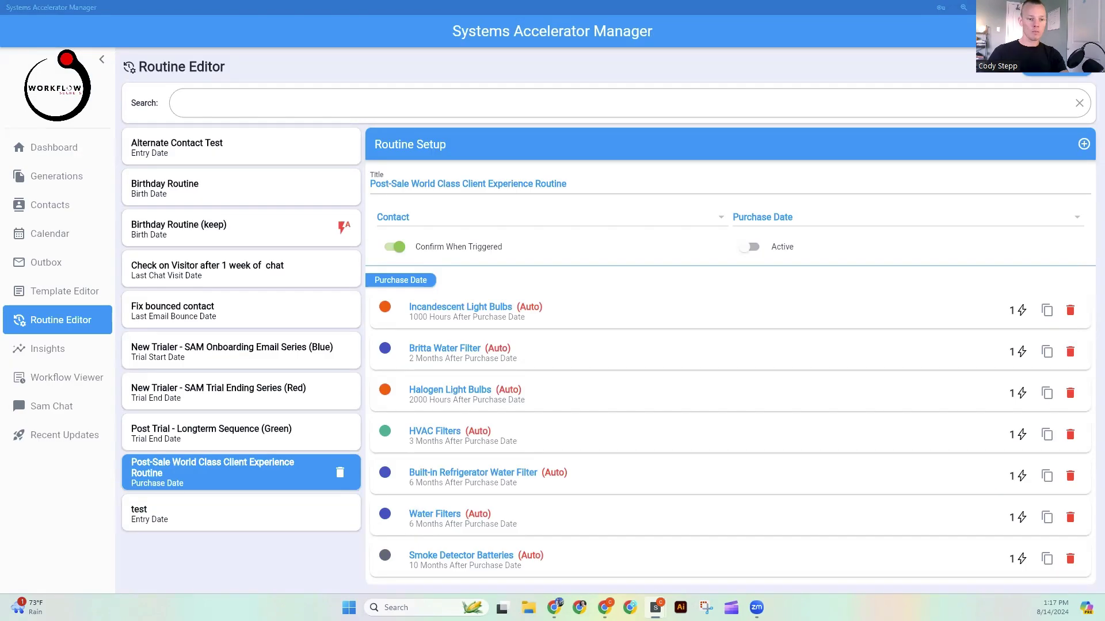
- Create a "Whole House Water Filter System" activity scheduled 5 years after Purchase Date and coloured Blue
left_click(1084, 144)
type("Whole House Water Filter System")
left_click(54, 187)
type("5")
left_click(102, 187)
left_click(98, 259)
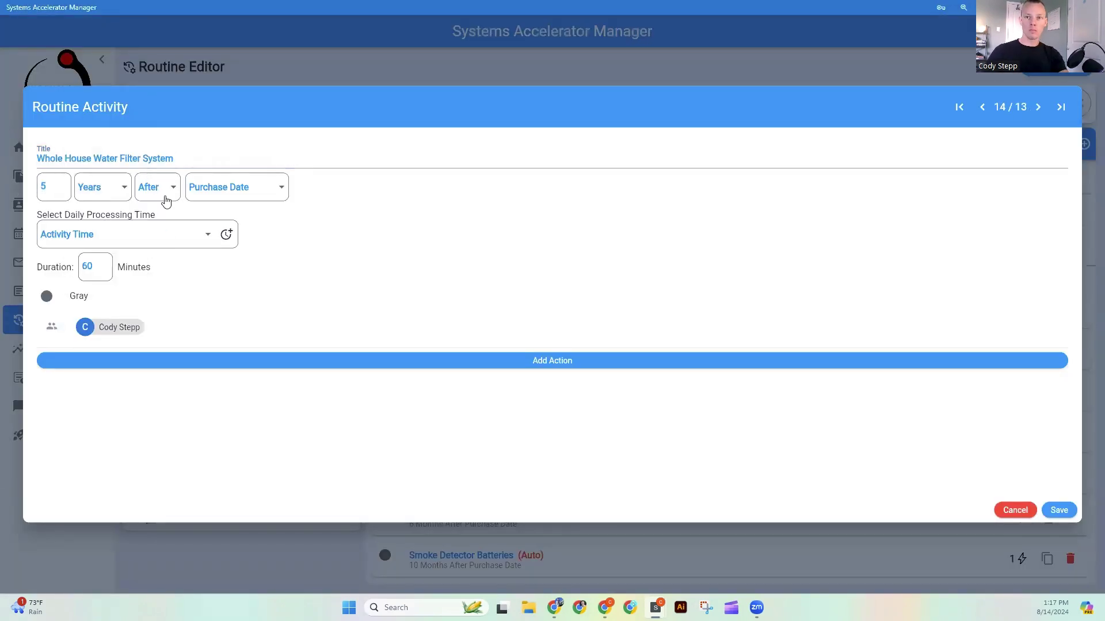
left_click(47, 295)
left_click(453, 260)
- Add an automatically processed Send Message action titled "Whole House Water Filter System" and save the activity
left_click(463, 360)
triple_click(489, 162)
type("Whole House Water Filter System")
left_click(424, 187)
left_click(676, 486)
left_click(1059, 510)
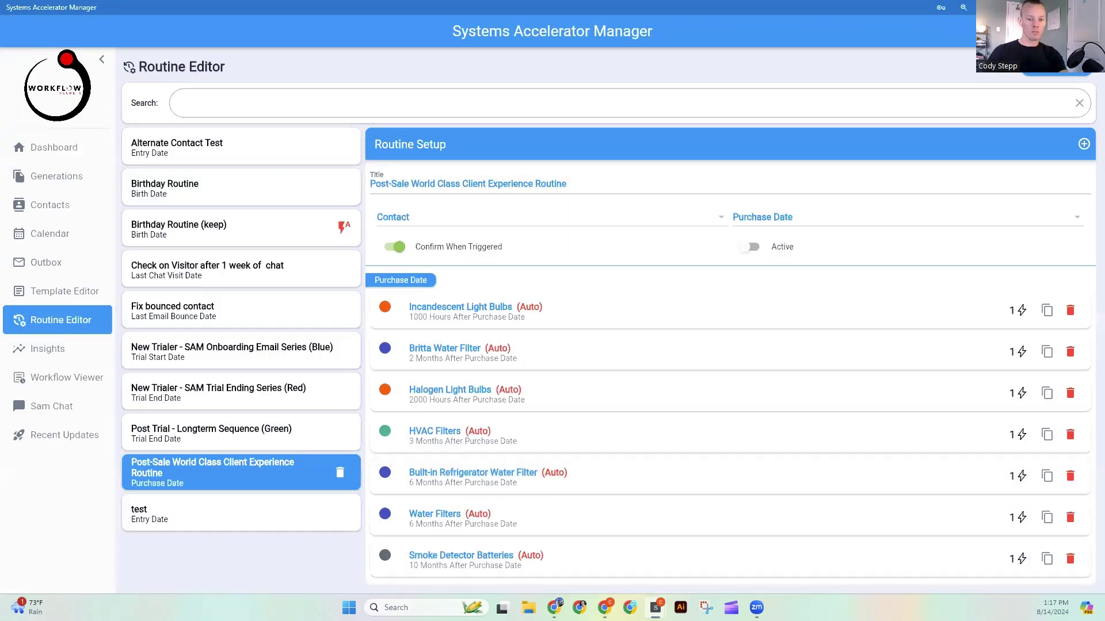
- Create an "LED Light Bulbs" activity scheduled 50000 hours after Purchase Date and coloured Orange
left_click(1084, 145)
left_click(59, 163)
type("LED Light Bulbs")
left_click_drag(54, 187, 10, 189)
type("50000")
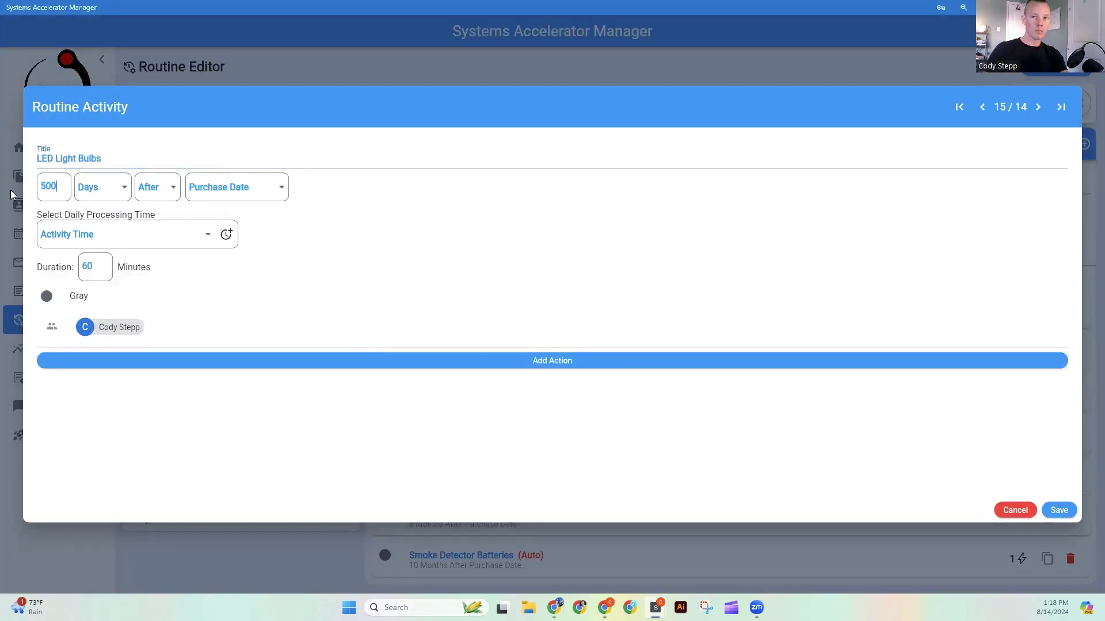
left_click(102, 187)
left_click(91, 160)
left_click(47, 277)
left_click(458, 173)
- Add an automatically processed Send Message action titled "LED Light Bulbs" and save the activity
left_click(553, 341)
triple_click(489, 165)
type("LED Light Bulbs")
left_click(424, 188)
left_click(459, 223)
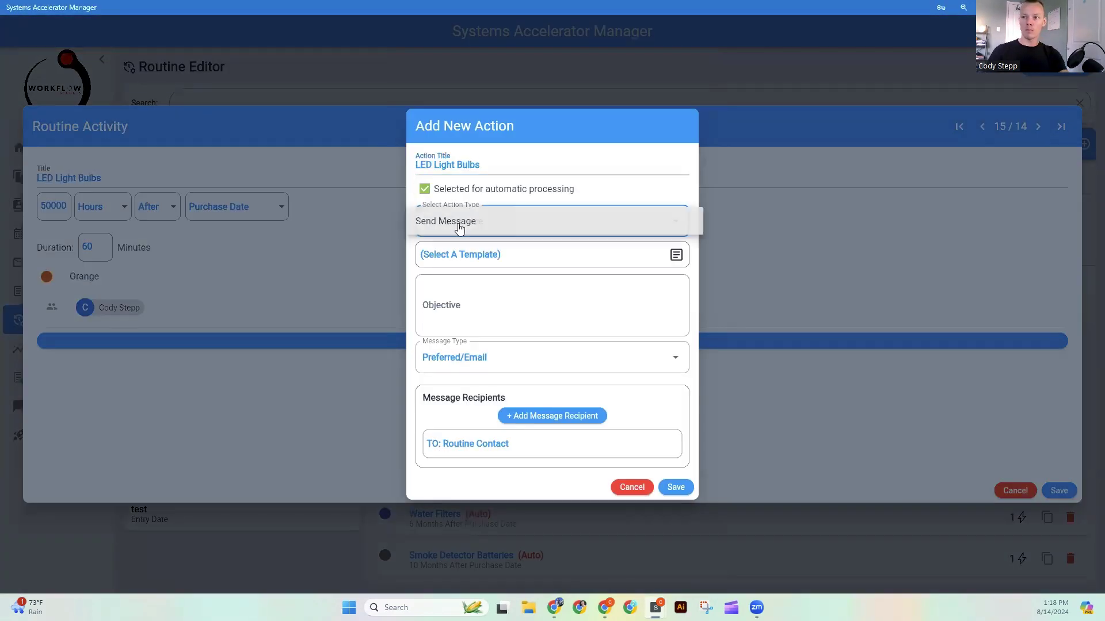
left_click(676, 487)
left_click(1057, 491)
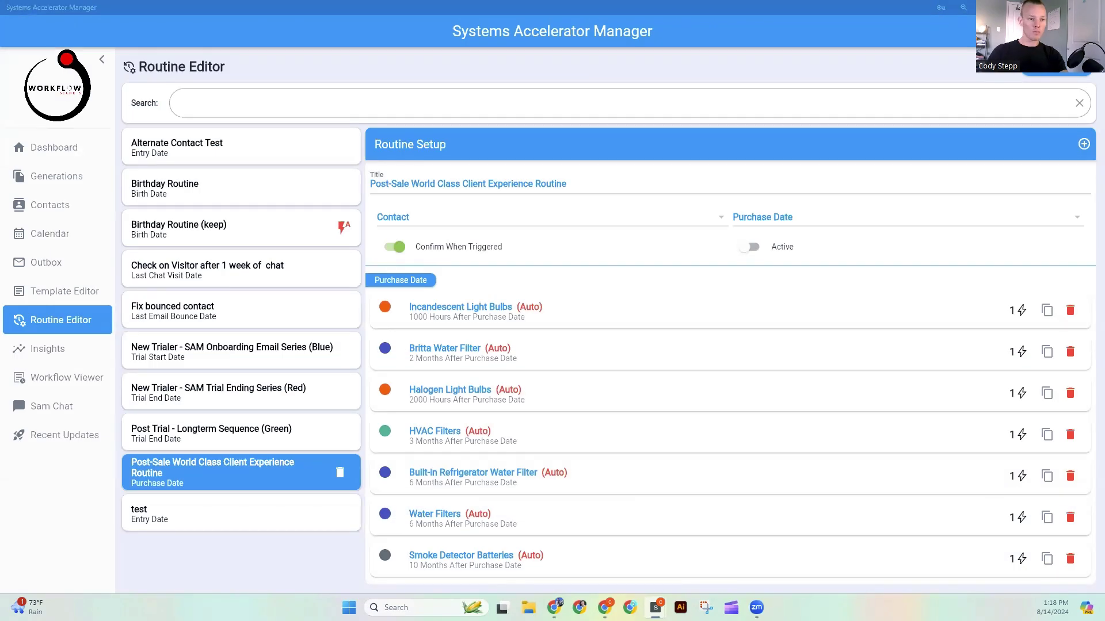
- Create a "Household Fire Extinguisher" activity scheduled 10 years after Purchase Date and coloured Red
left_click(1084, 145)
left_click(59, 163)
type("Household Fire Extinguisher")
left_click_drag(55, 186, 10, 190)
type("10")
left_click(102, 187)
left_click(92, 269)
left_click(47, 296)
left_click(454, 170)
- Add an automatically processed Send Message action titled "Household Fire Extinguisher" and save the activity
left_click(552, 360)
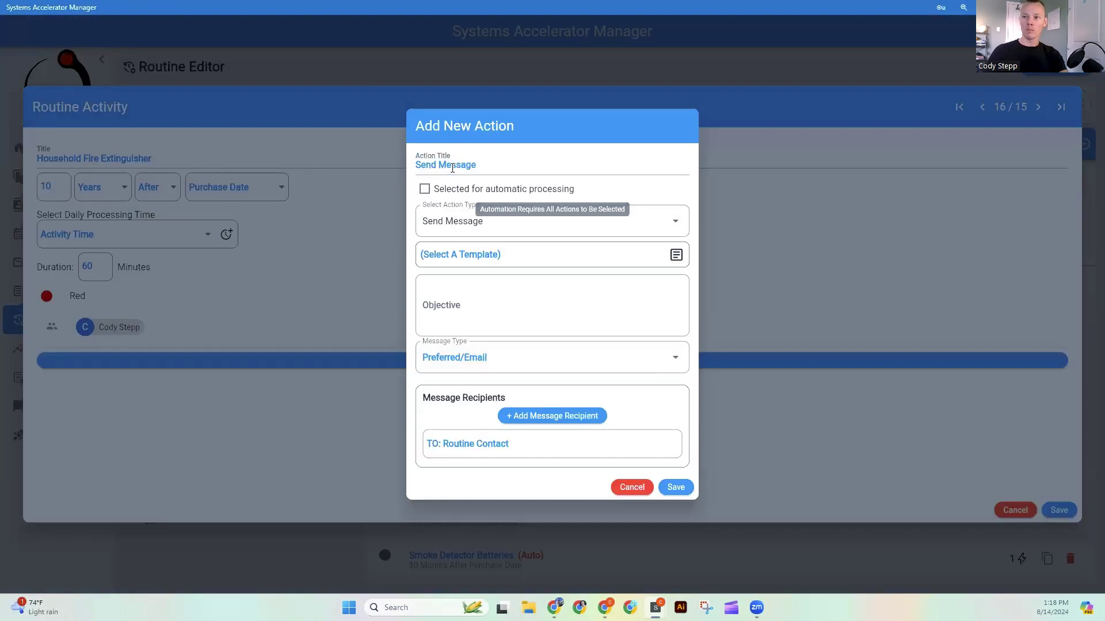
triple_click(489, 153)
type("Household Fire Extinguisher")
left_click(419, 190)
left_click(558, 219)
left_click(675, 486)
left_click(1058, 510)
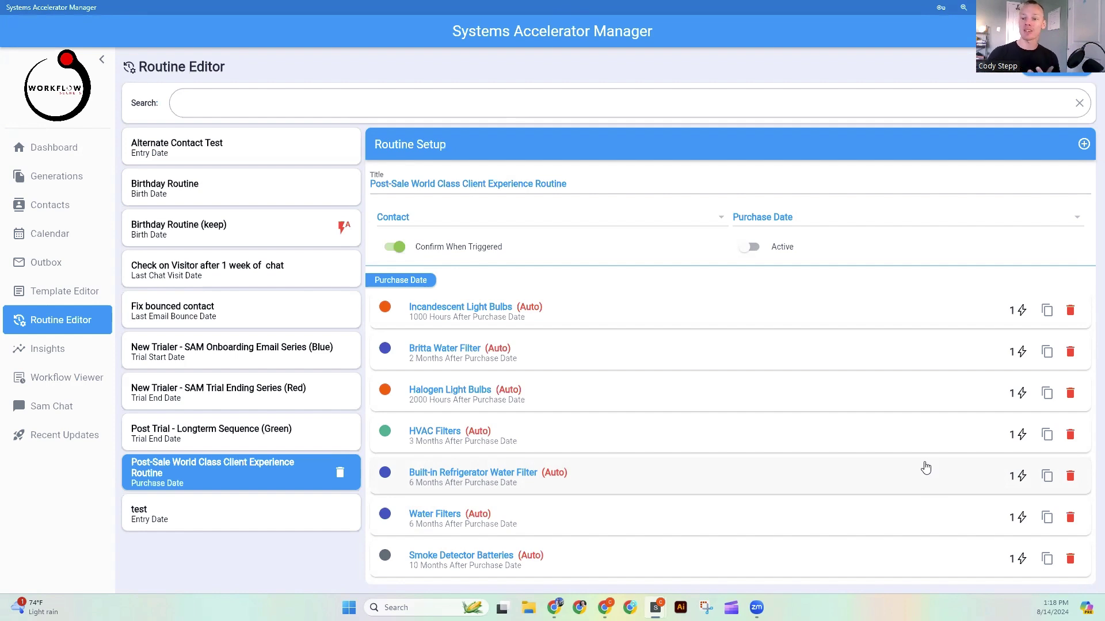
scroll(635, 403, "down", 2)
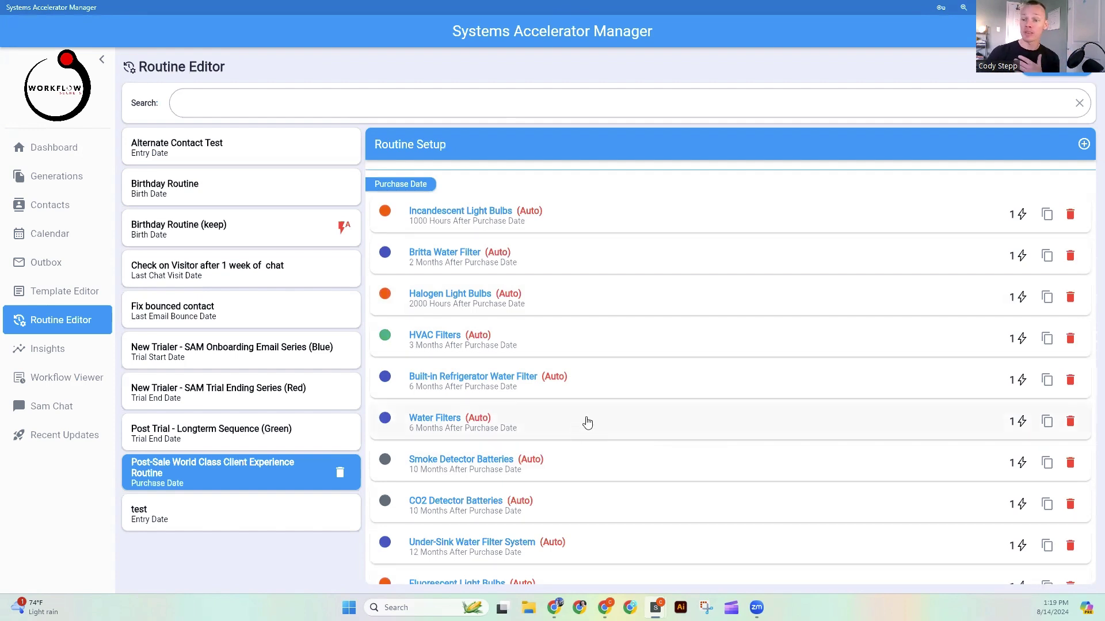
- Review the timing and action settings of the Halogen Light Bulbs, LED Light Bulbs and Household Fire Extinguisher activities, closing each without saving
mouse_move(510, 300)
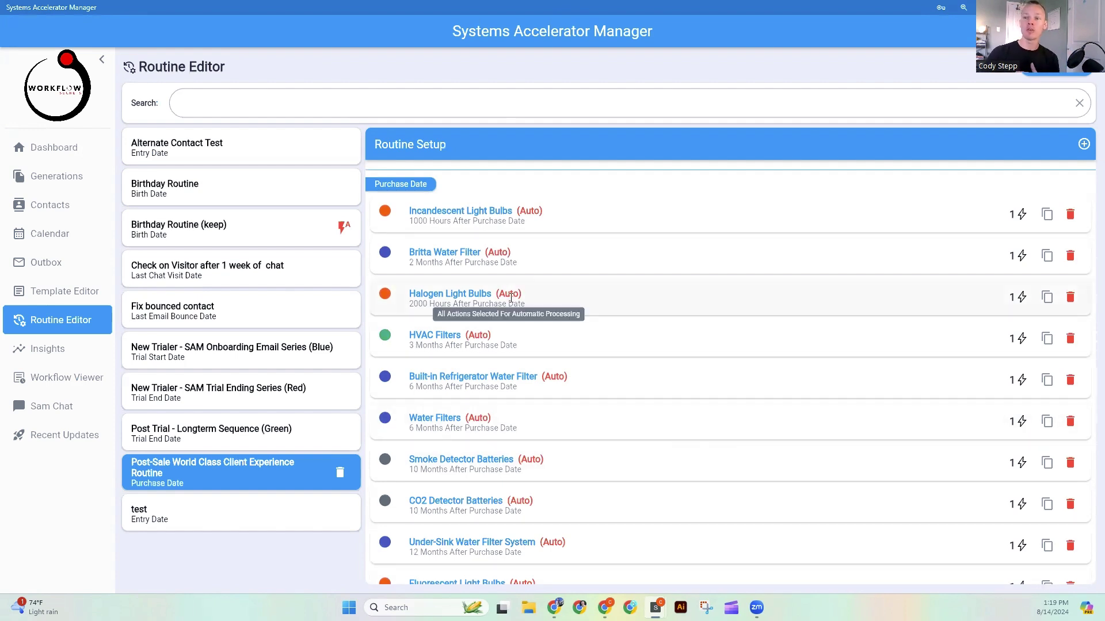
left_click(539, 298)
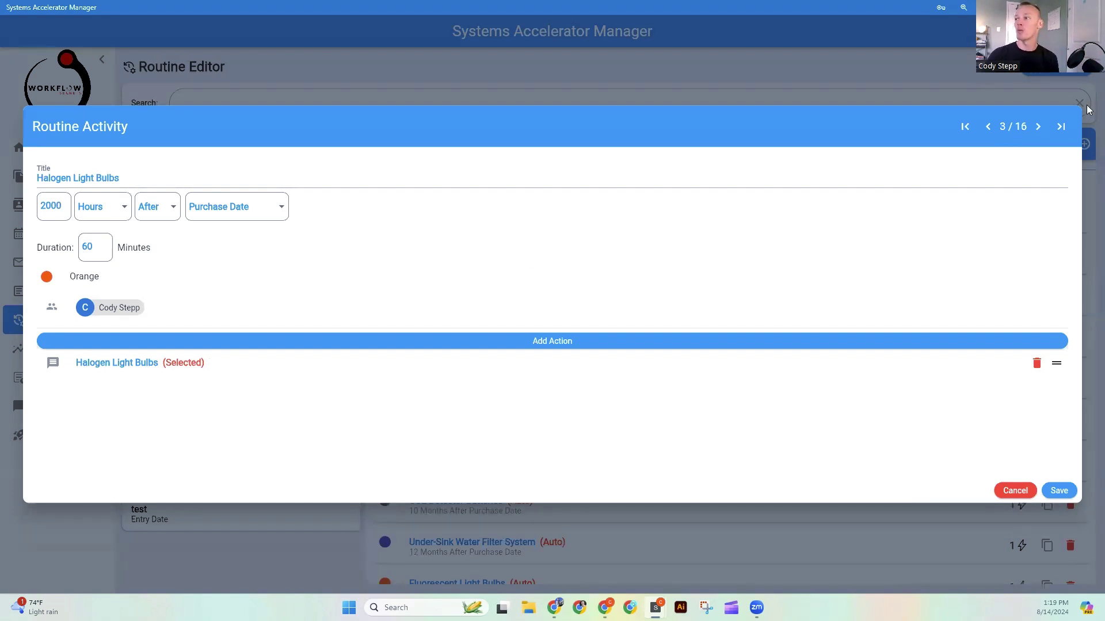
left_click(1022, 492)
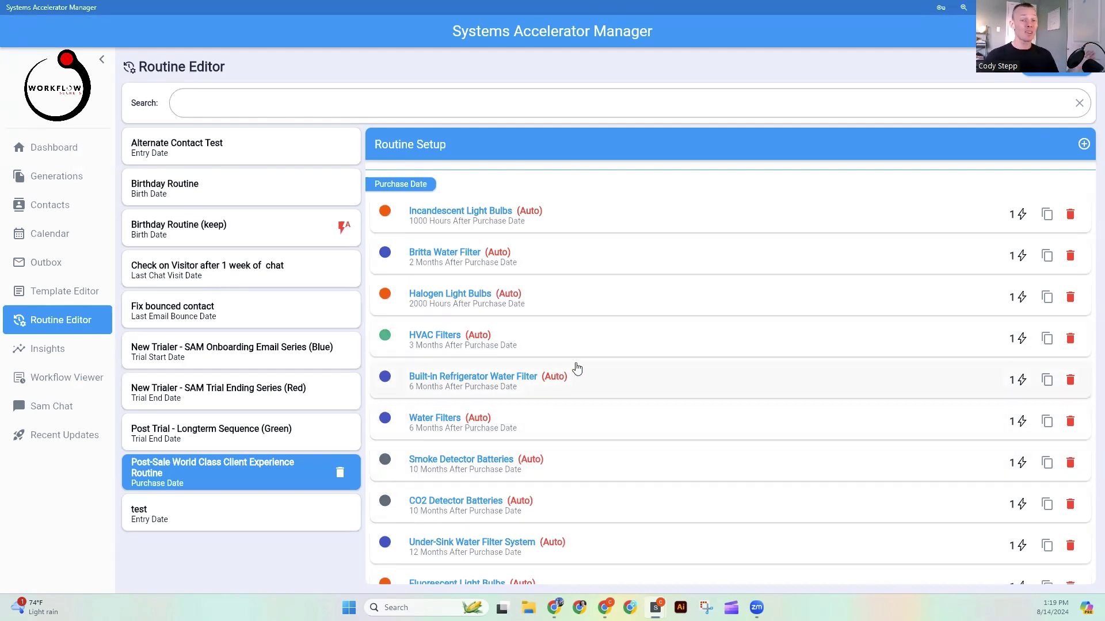
scroll(585, 371, "down", 5)
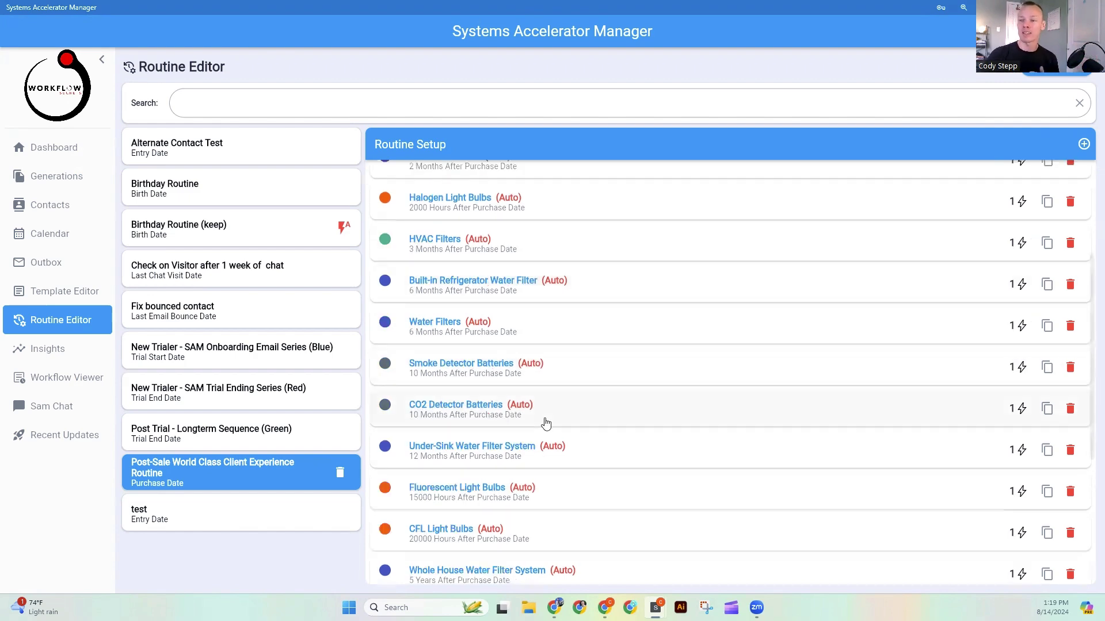
left_click(536, 433)
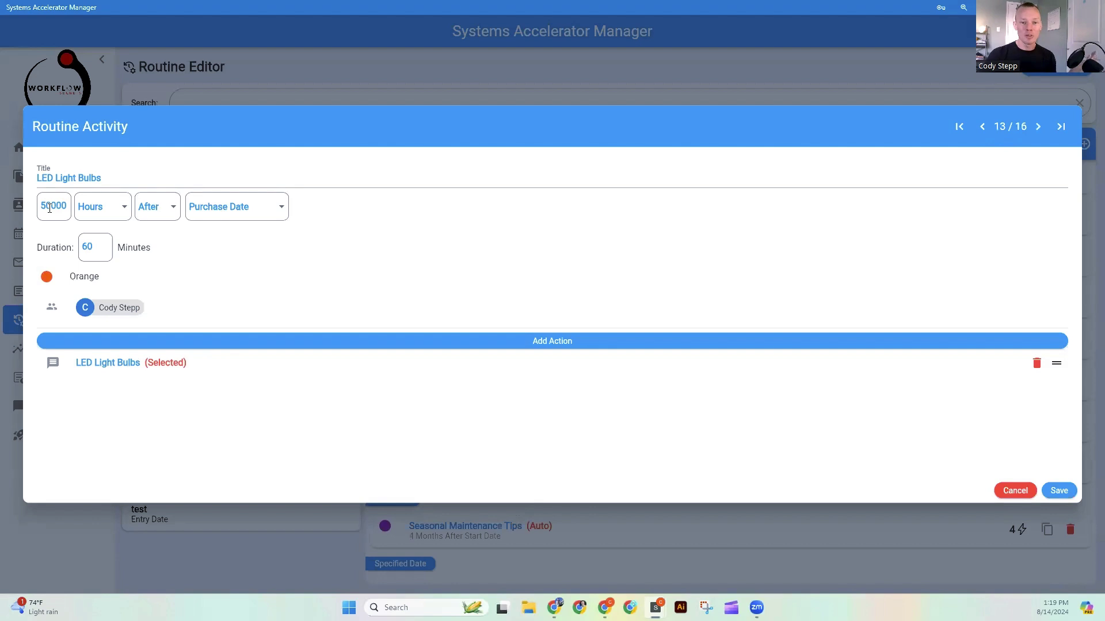
left_click(1029, 492)
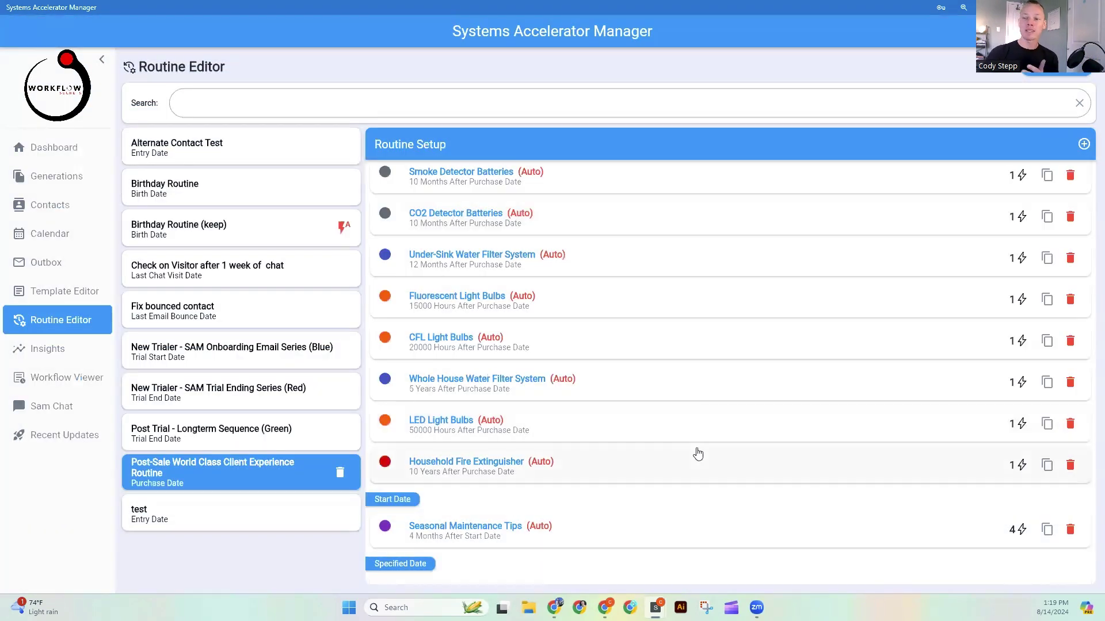
left_click(452, 478)
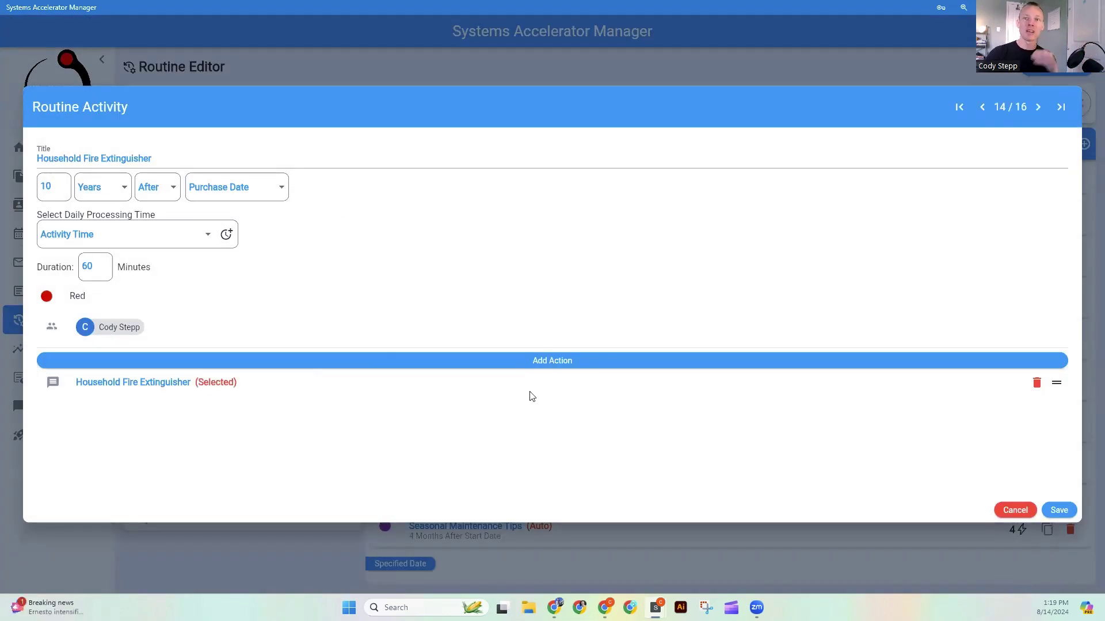
left_click(1015, 510)
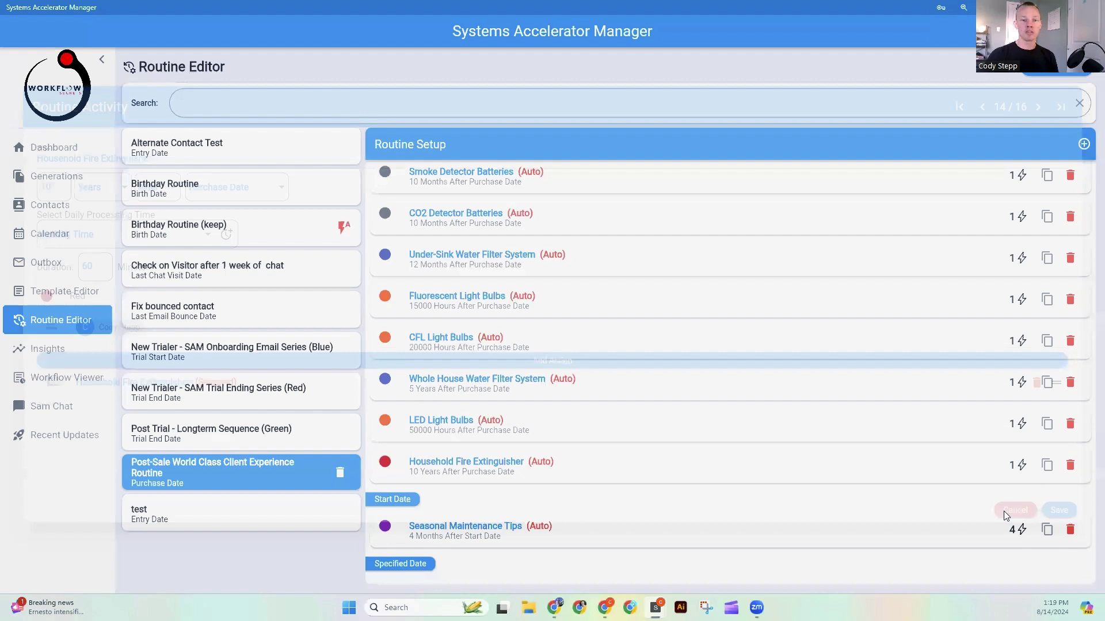